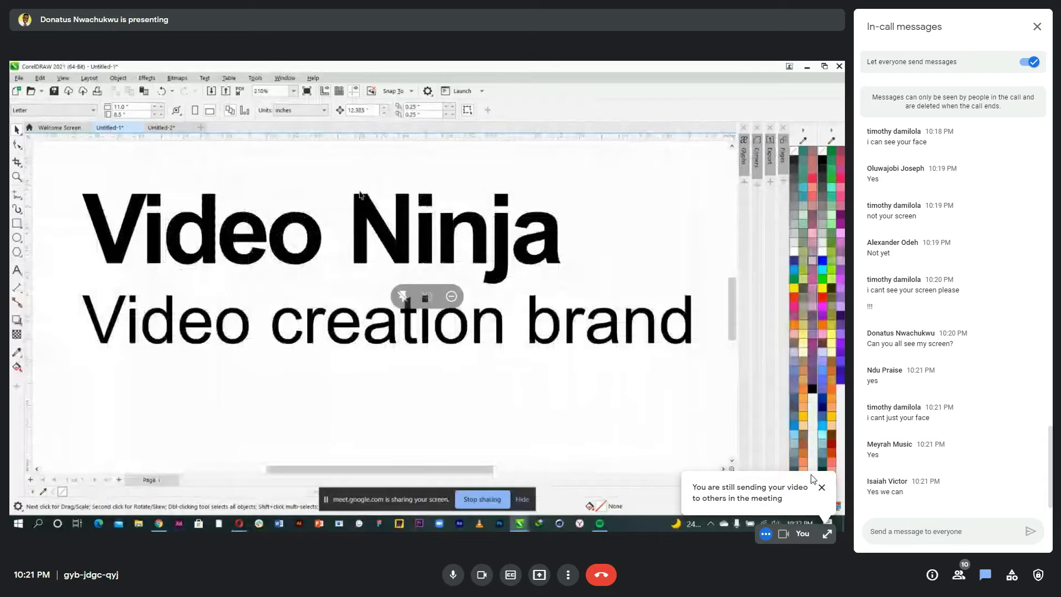
- Dismiss the notice about still sending video, and draft the chat message "A brand you can't understand,"
left_click(821, 488)
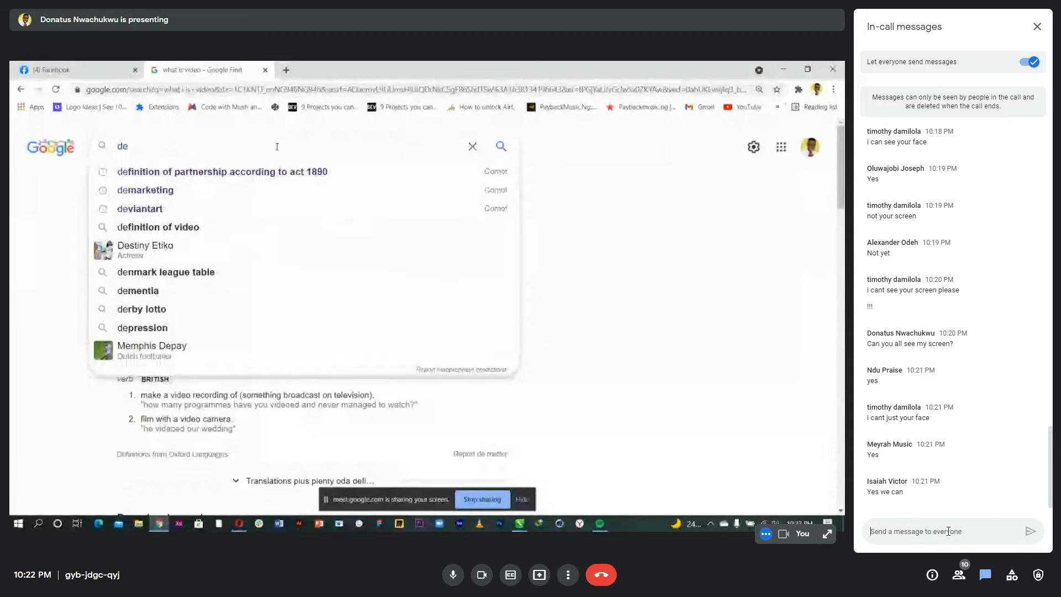
type("A bra")
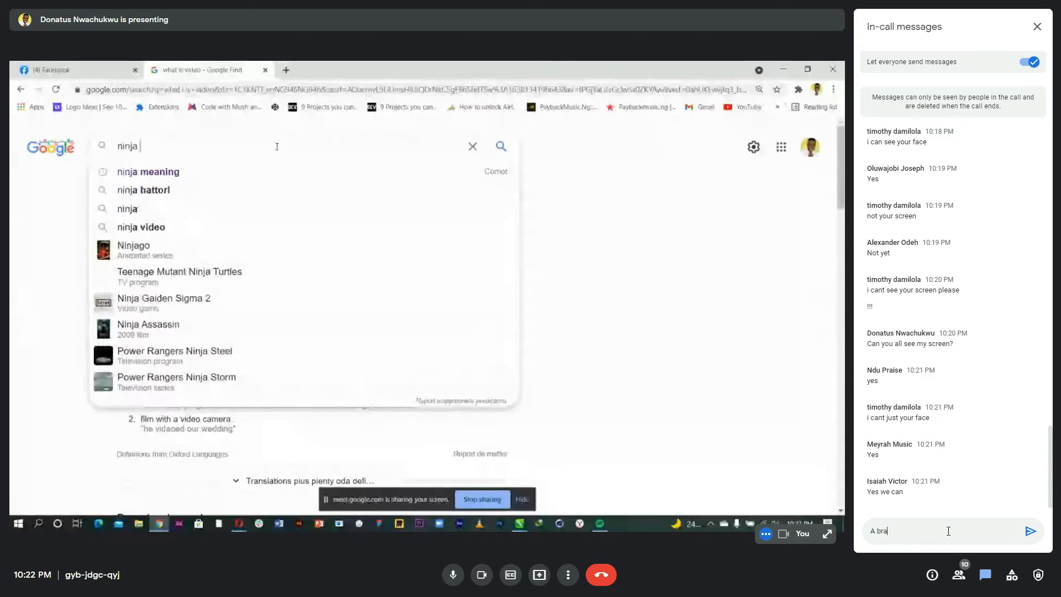
type("nd you can't under")
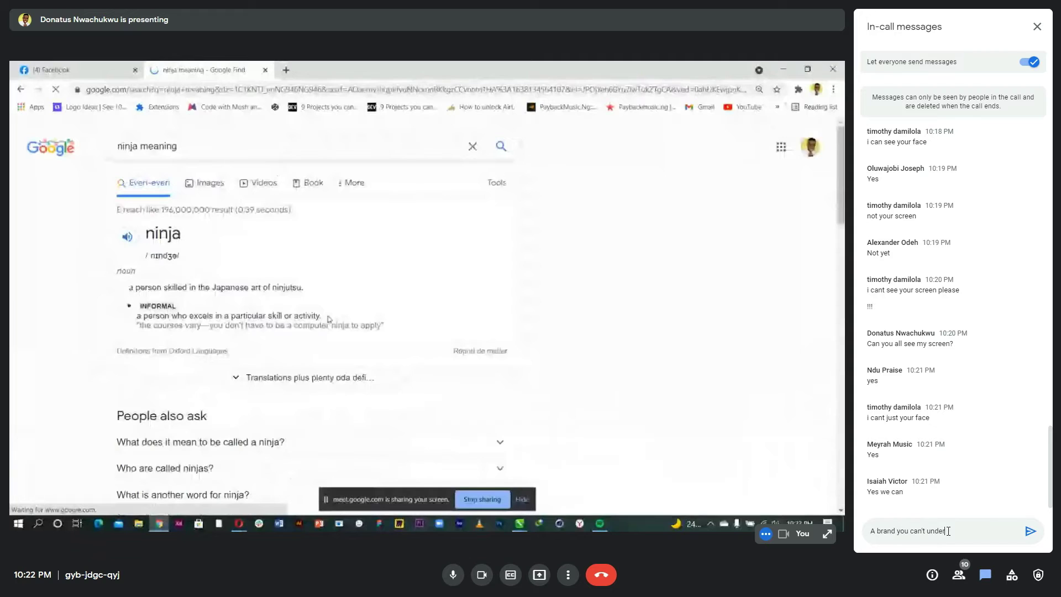
type("stand")
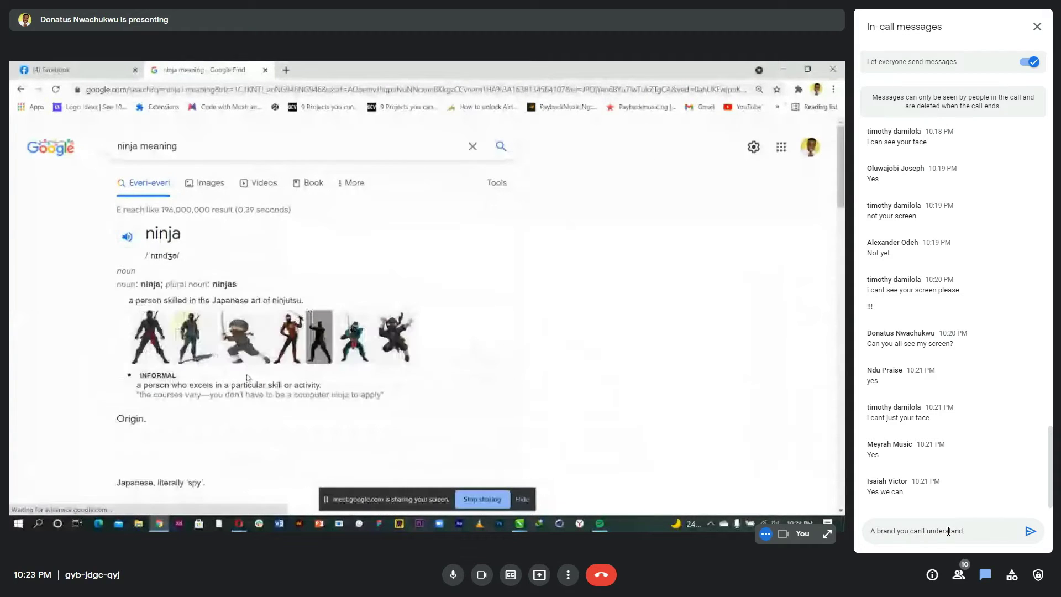
type(",")
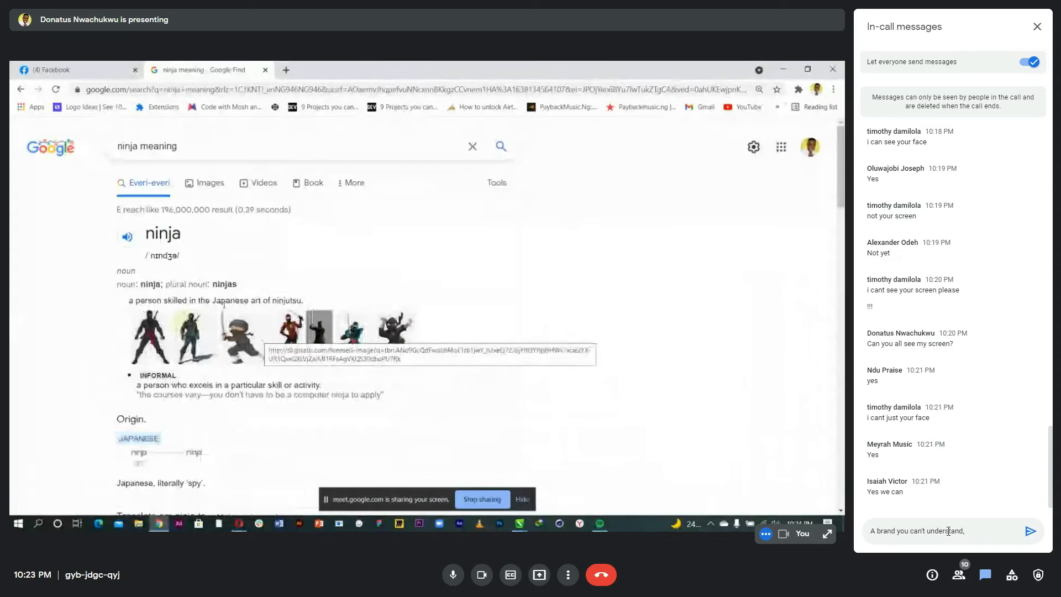
- Reword the draft to "A brand you can't design a brand you can't understand" and send it to everyone in the call
key("BackSpace")
key("BackSpace")
key("BackSpace")
key("BackSpace")
key("BackSpace")
key("BackSpace")
key("BackSpace")
key("BackSpace")
key("BackSpace")
key("BackSpace")
key("BackSpace")
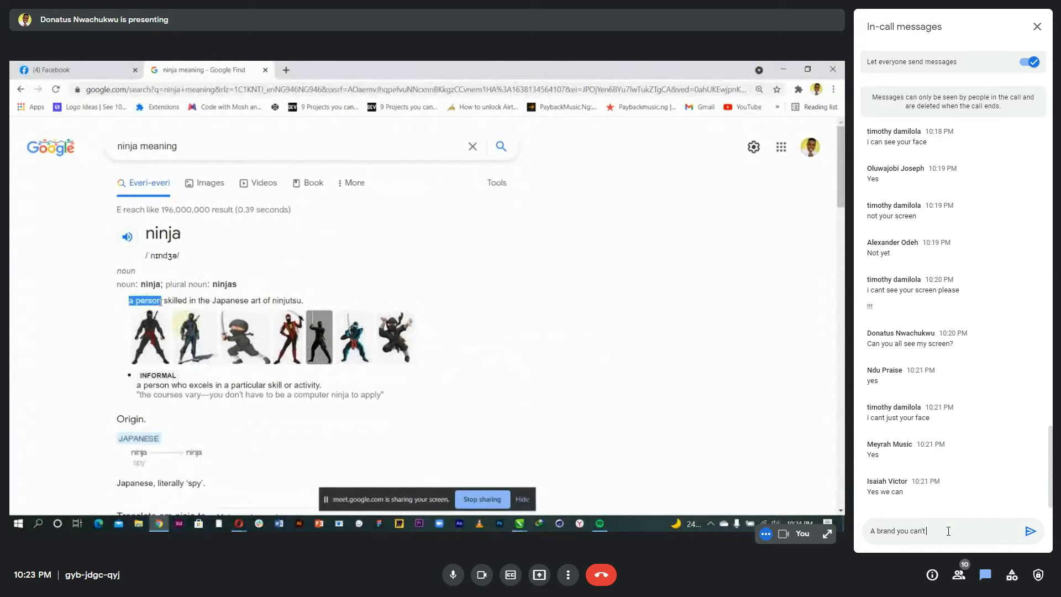
type("design")
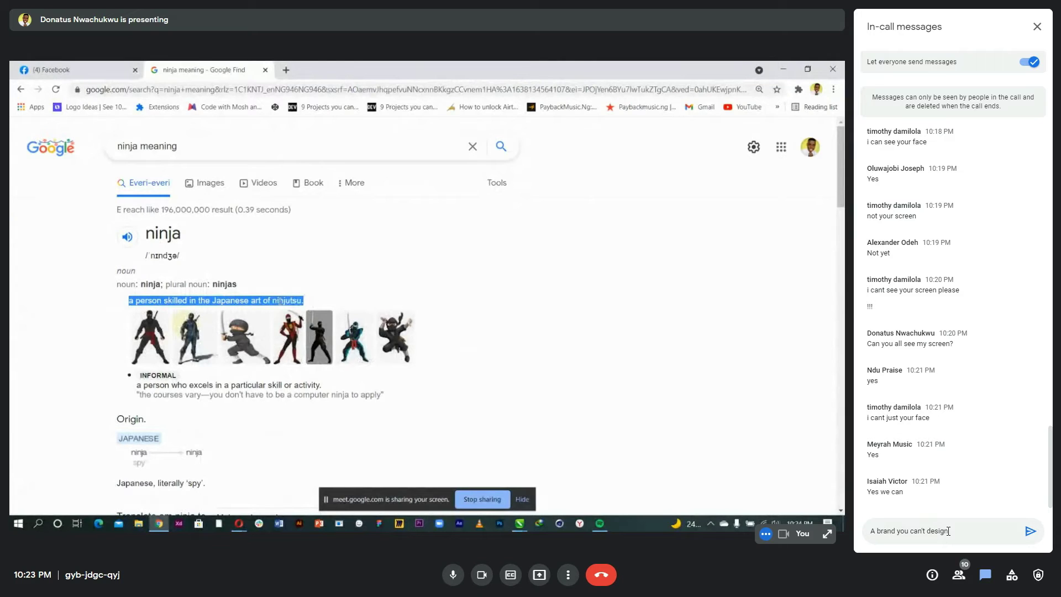
type(" a brand you can")
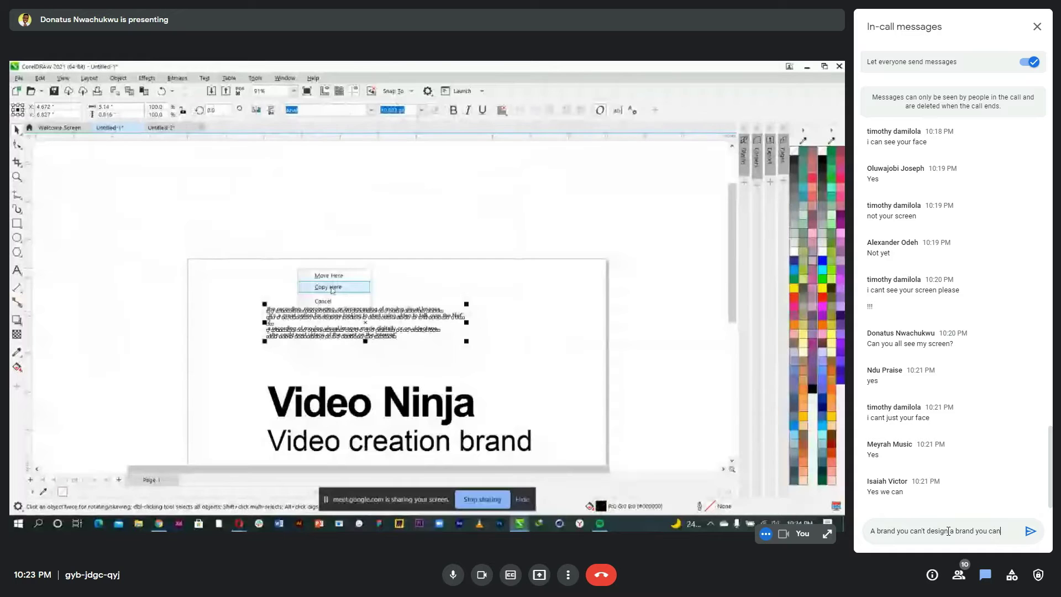
type("'t unde")
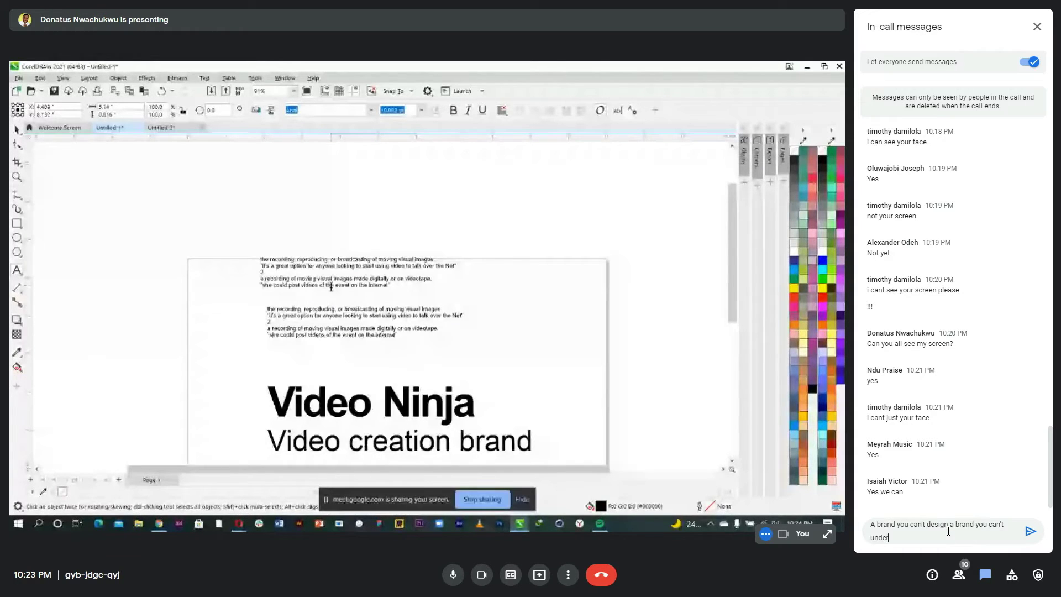
type("rstand")
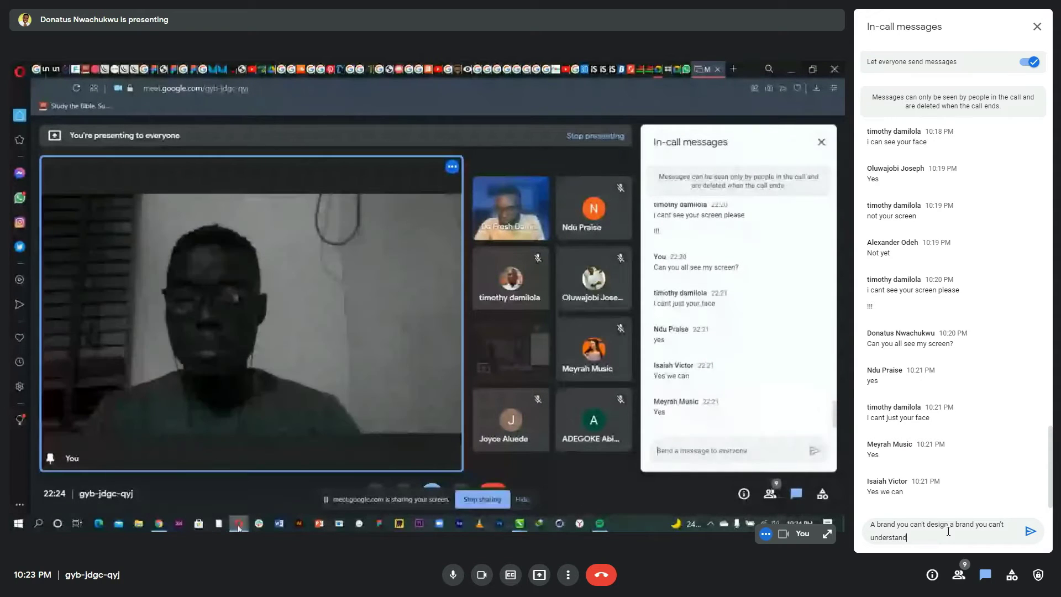
key("Return")
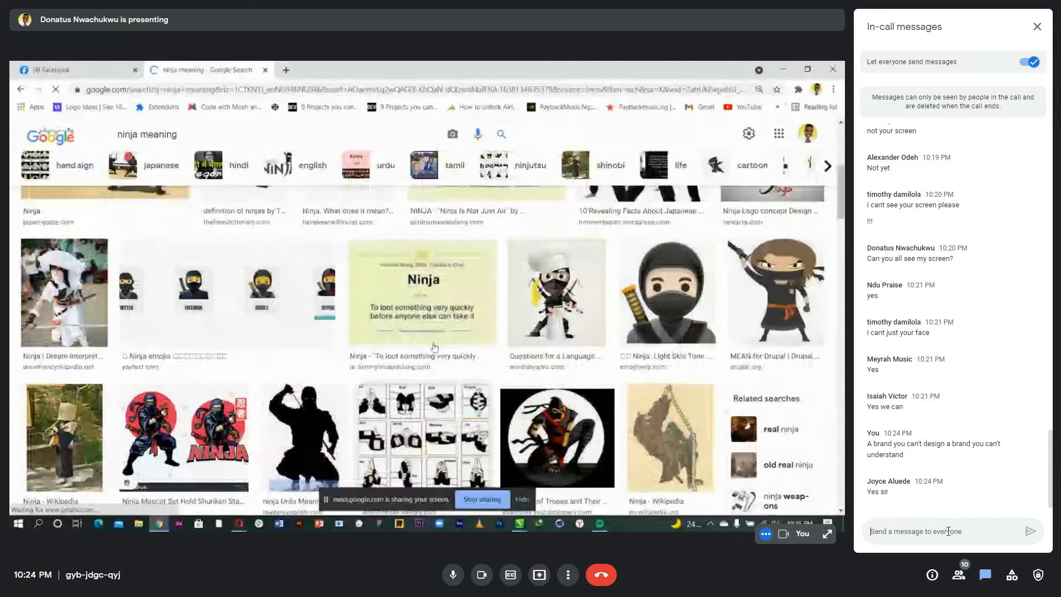
- Send the chat message "You need to create a mood board, do research and brainstorm" to everyone
type("You need")
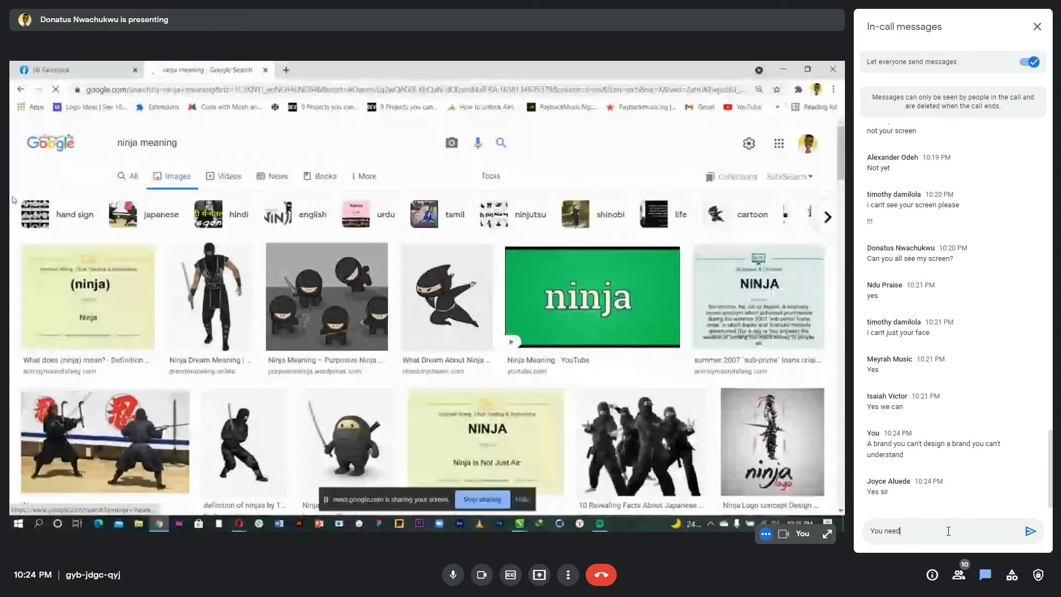
type(" to cr")
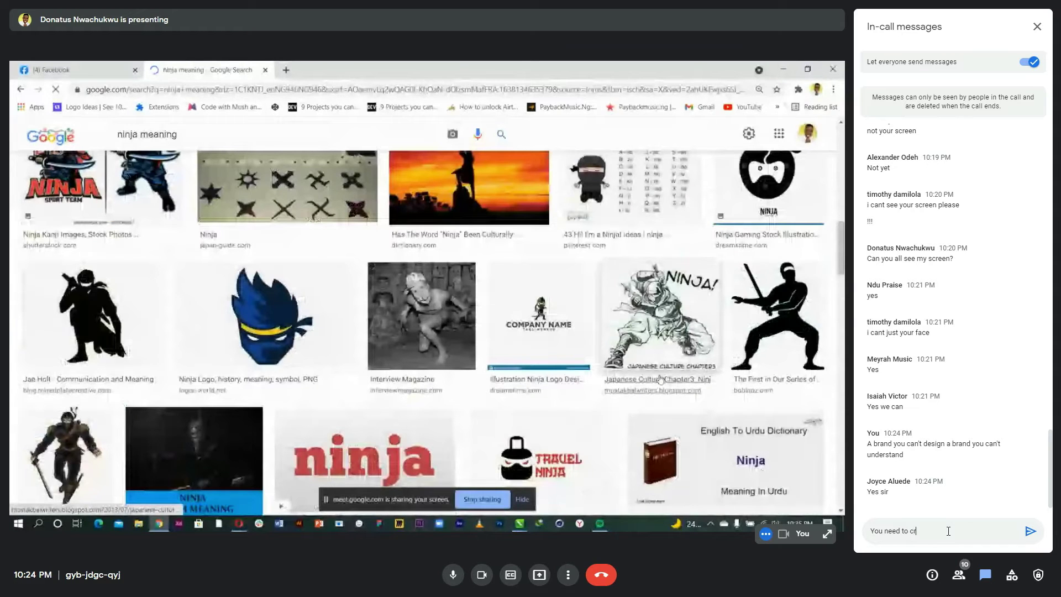
type("eate")
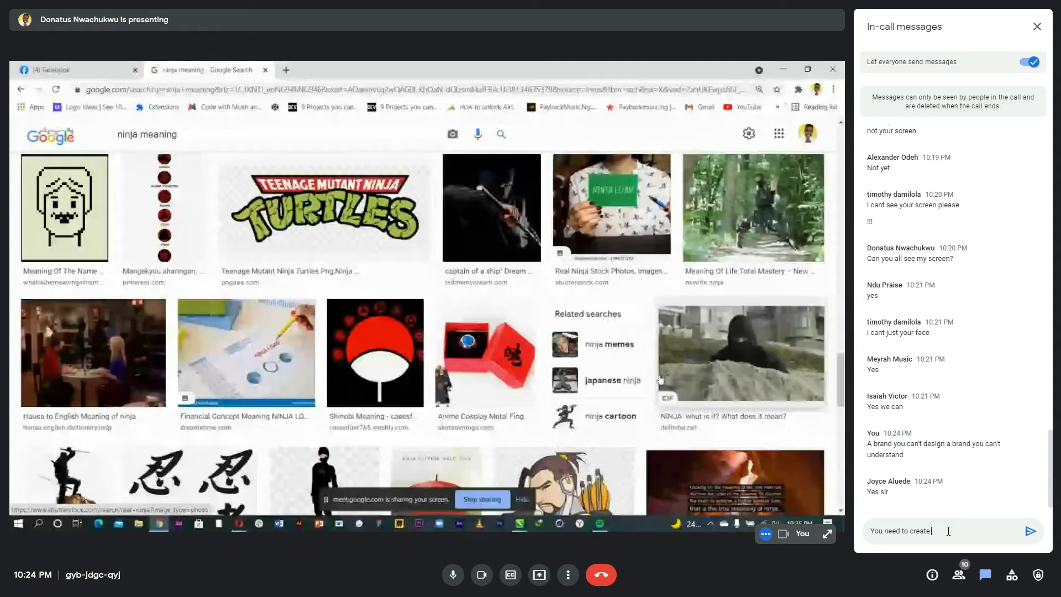
type(" a mood")
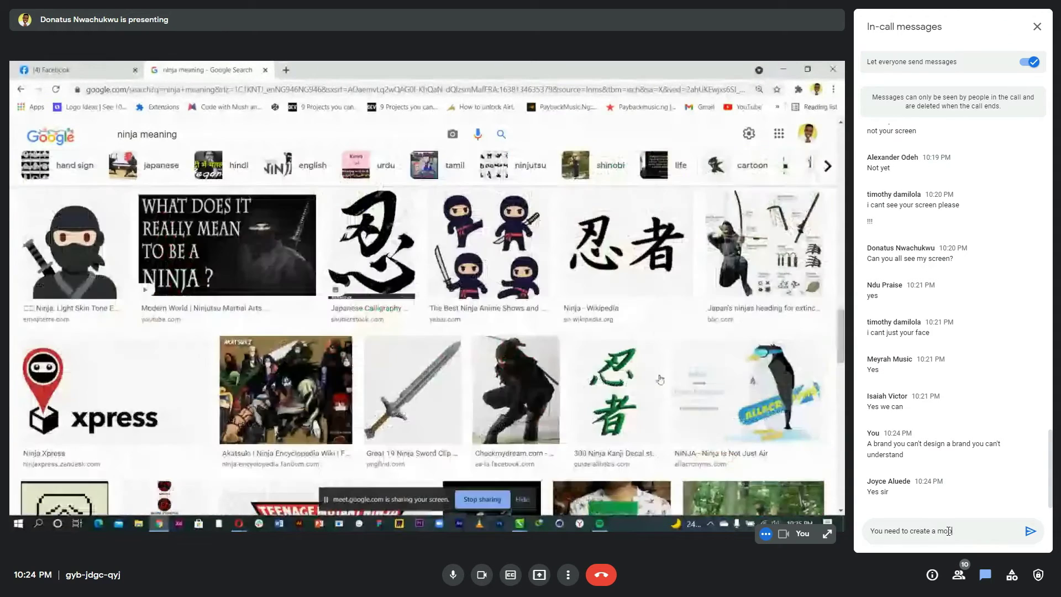
type(" board")
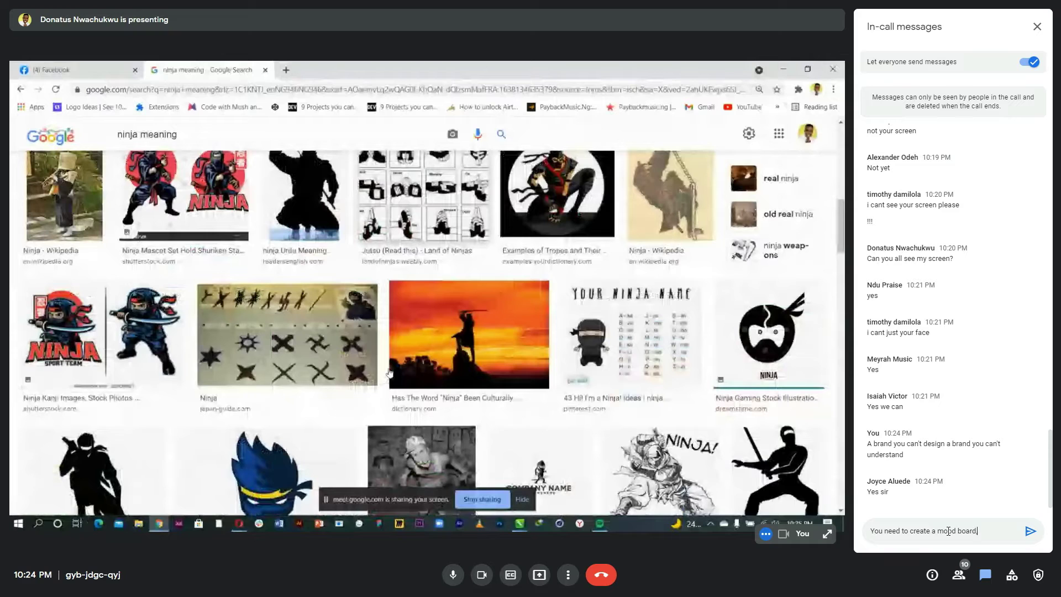
type(", do re")
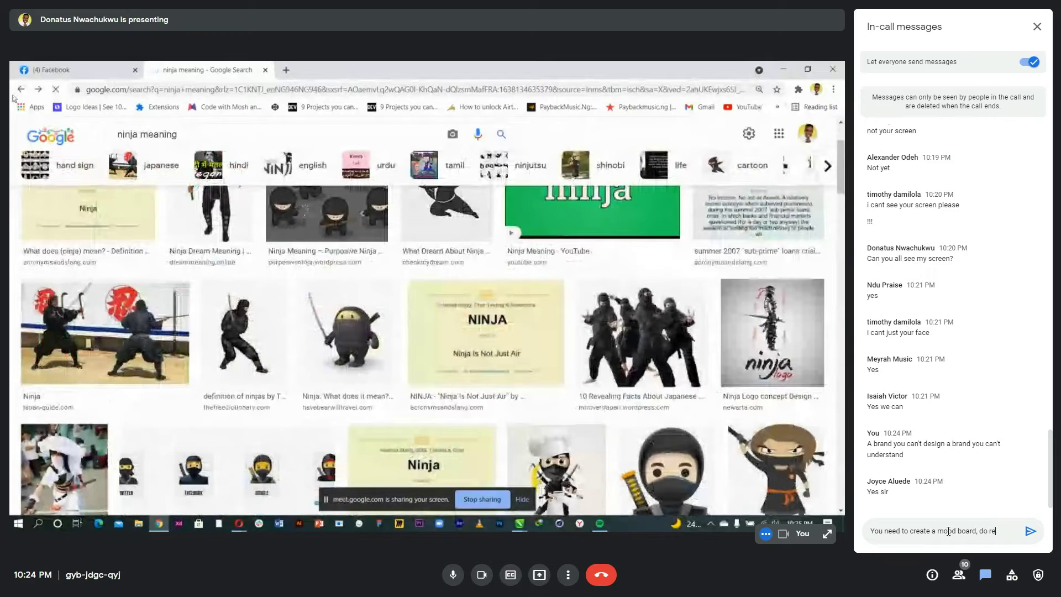
type("search and")
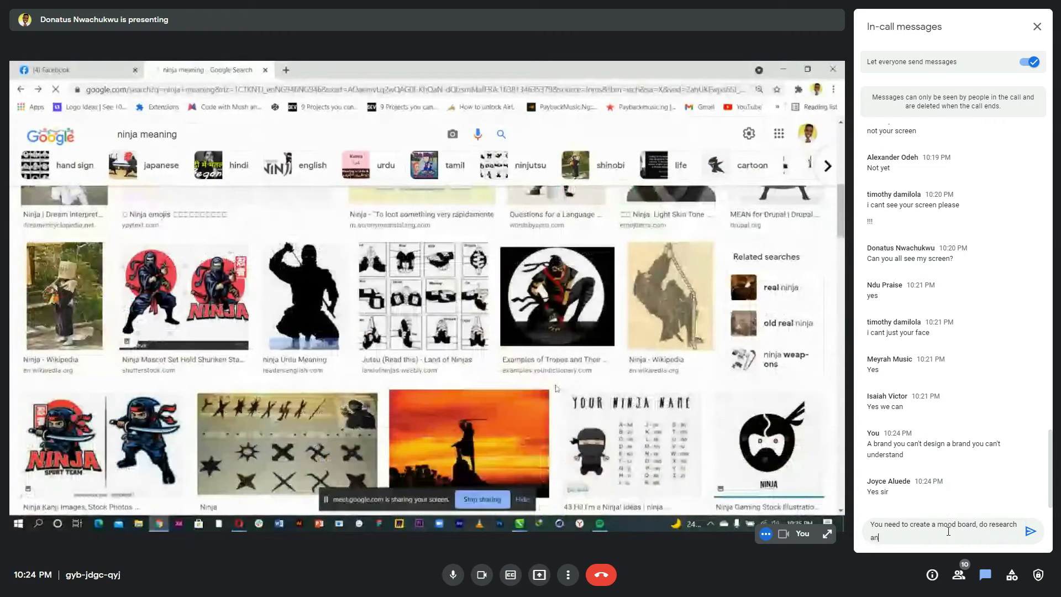
type(" brai")
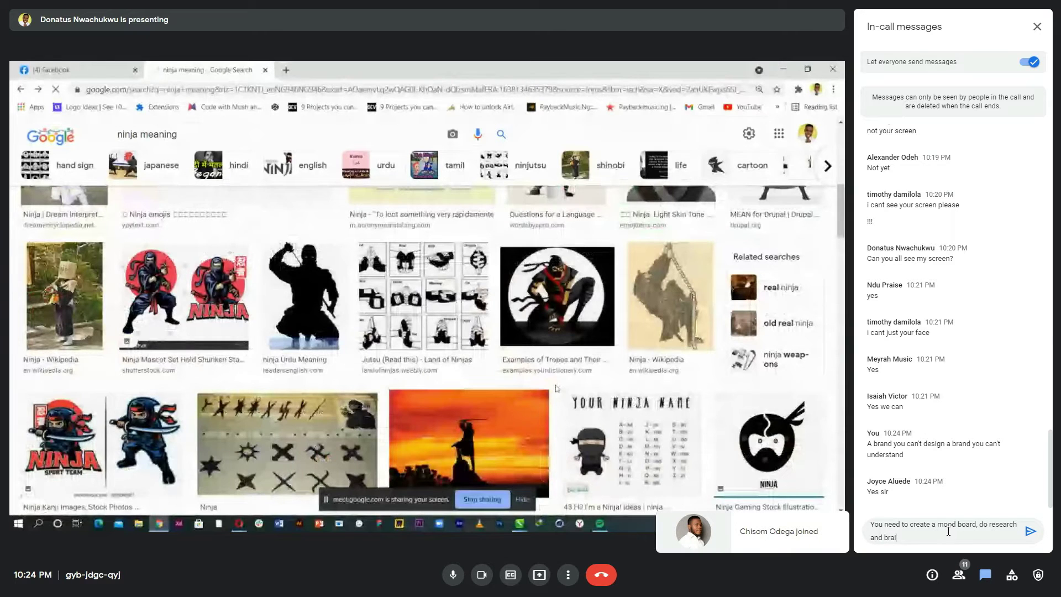
type("nstorm")
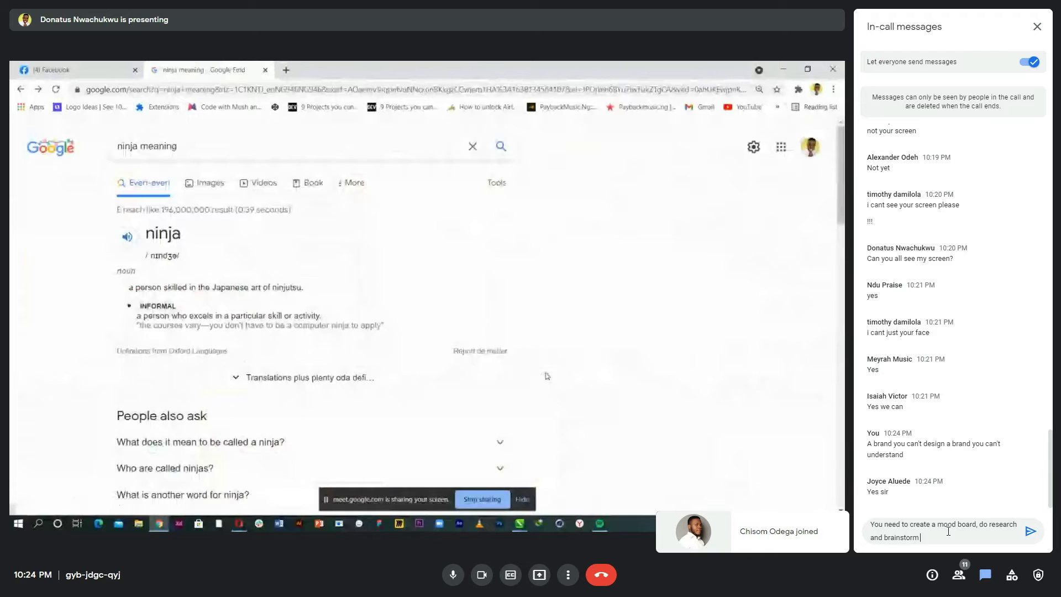
key("Return")
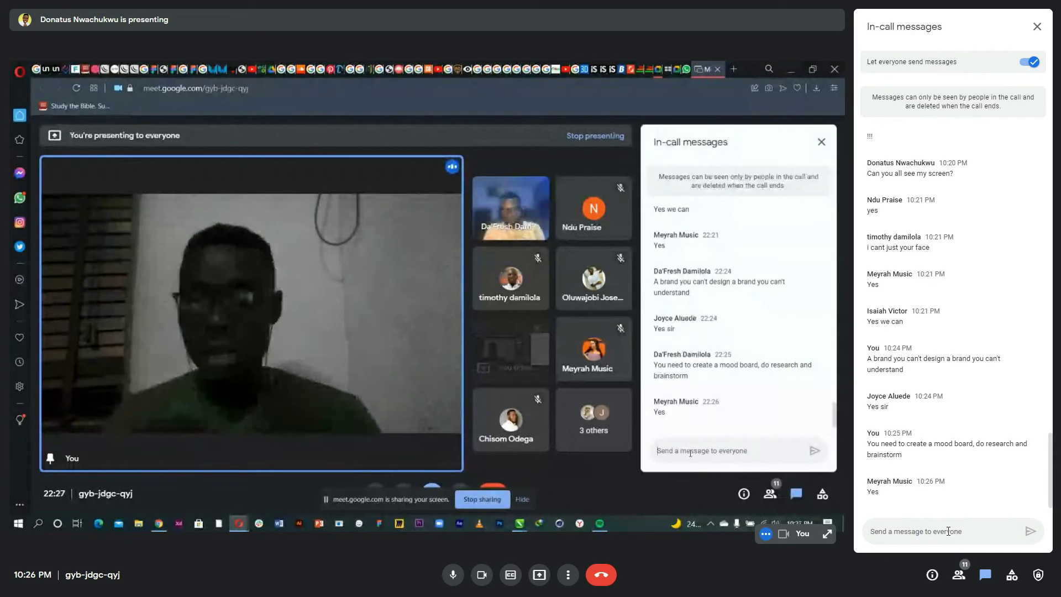
- Send the chat message "Next is to sketch" to everyone in the call
type("Next ")
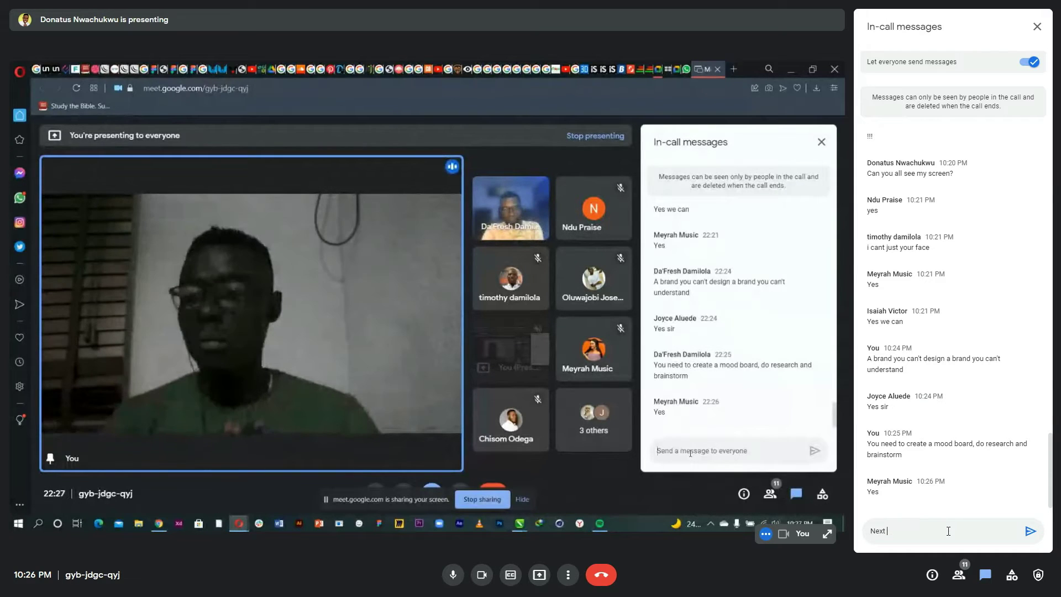
type("is to sk")
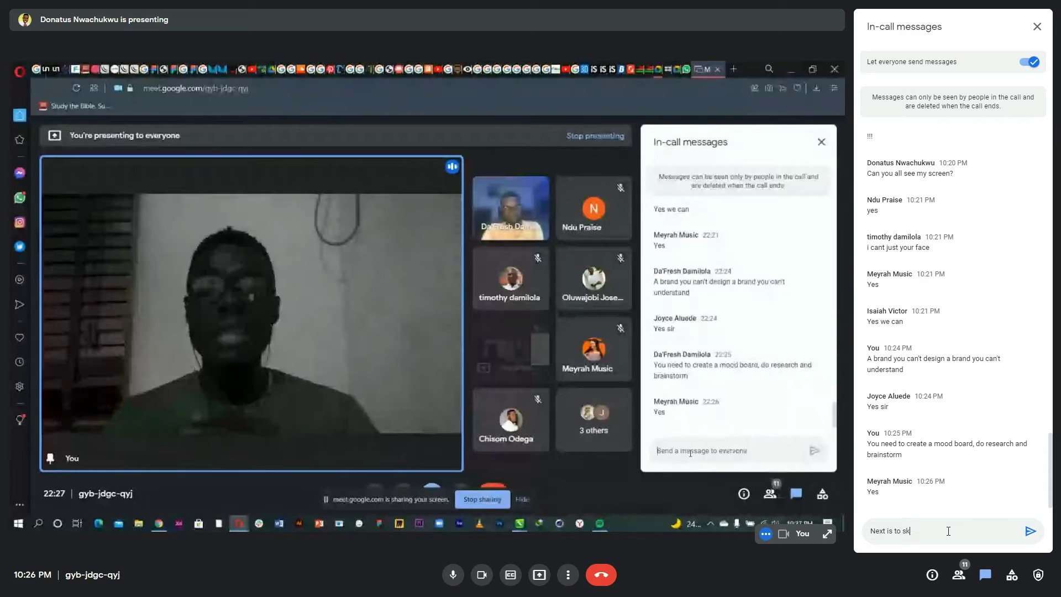
type("etch")
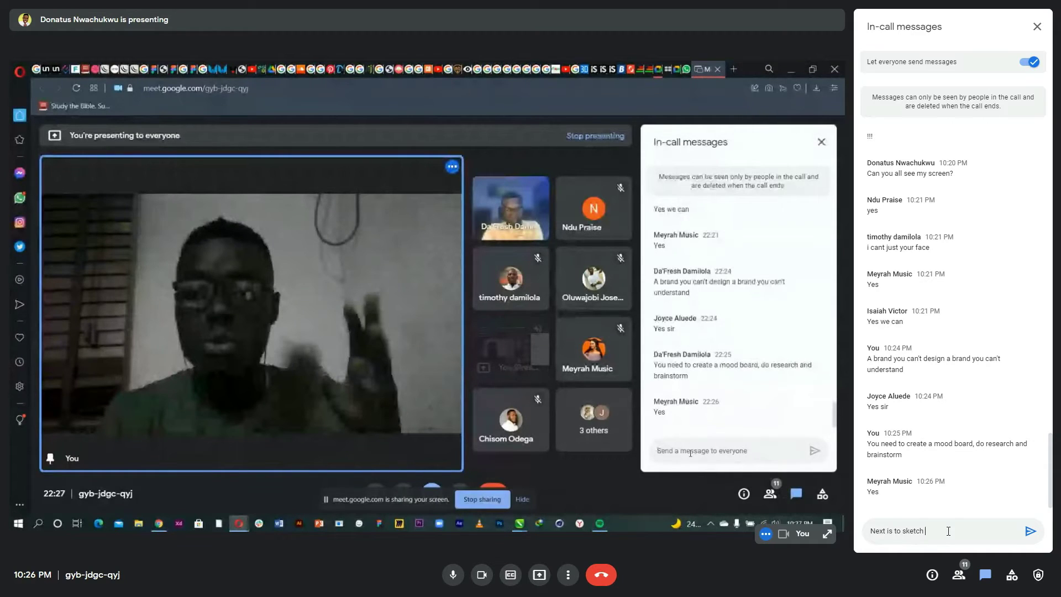
key("Return")
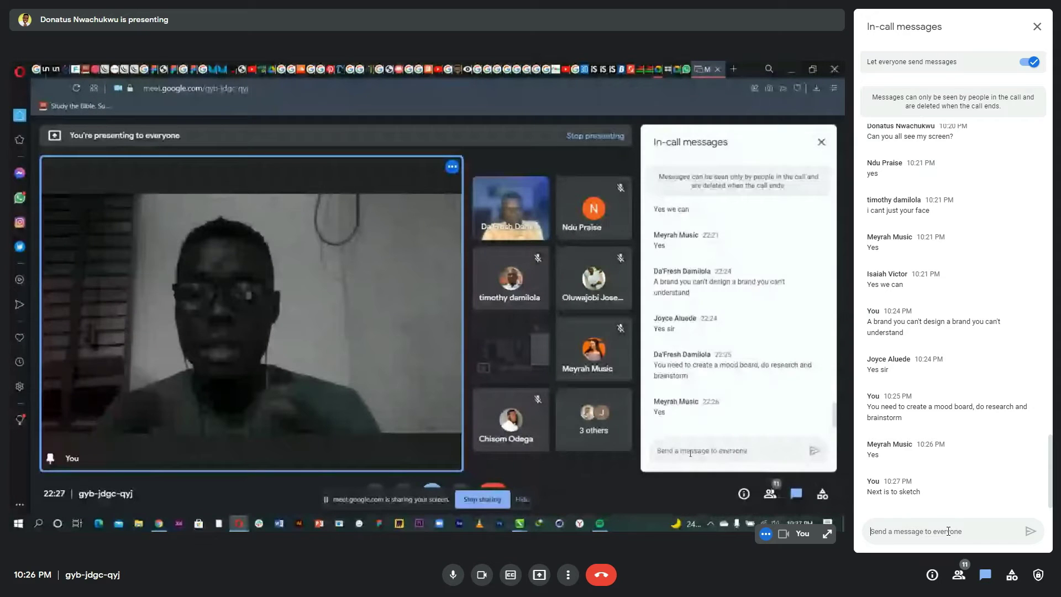
- Write "find inspiration" in the call chat, fixing the misspelled word with the suggested spelling, and send it
type("f")
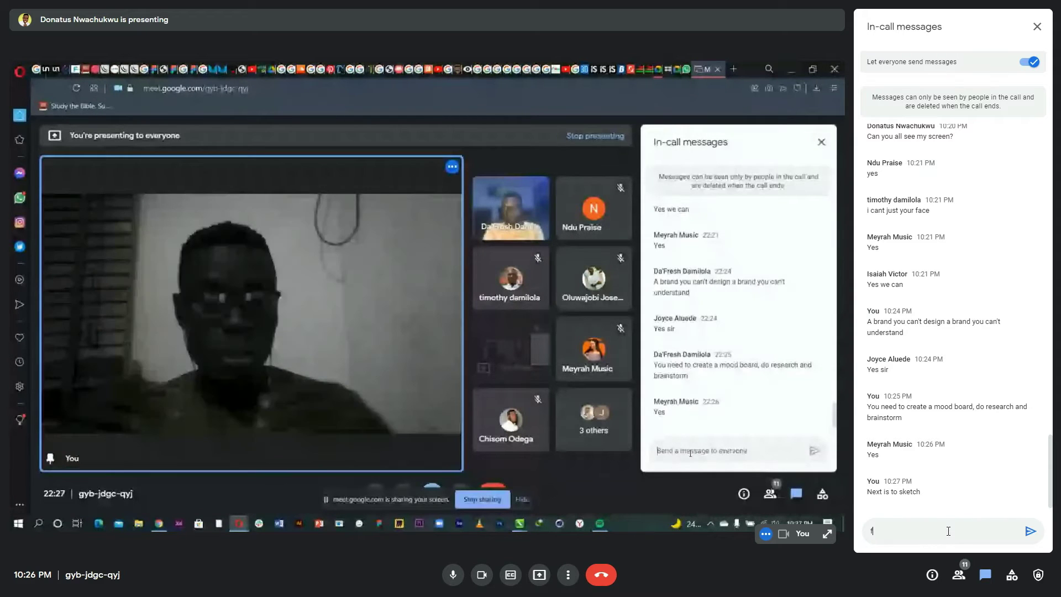
type("ind inspiraion")
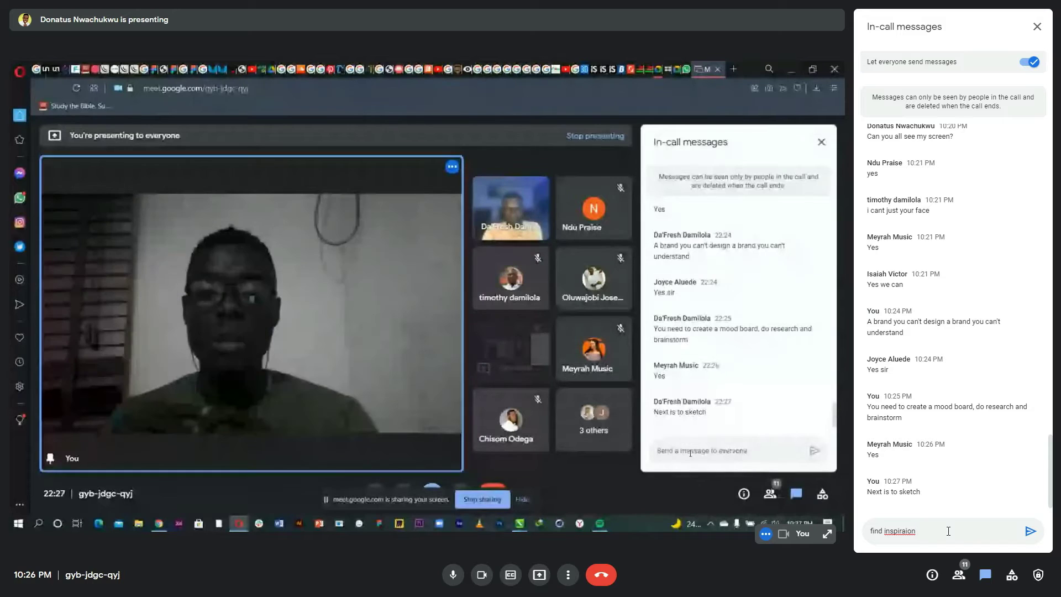
right_click(904, 532)
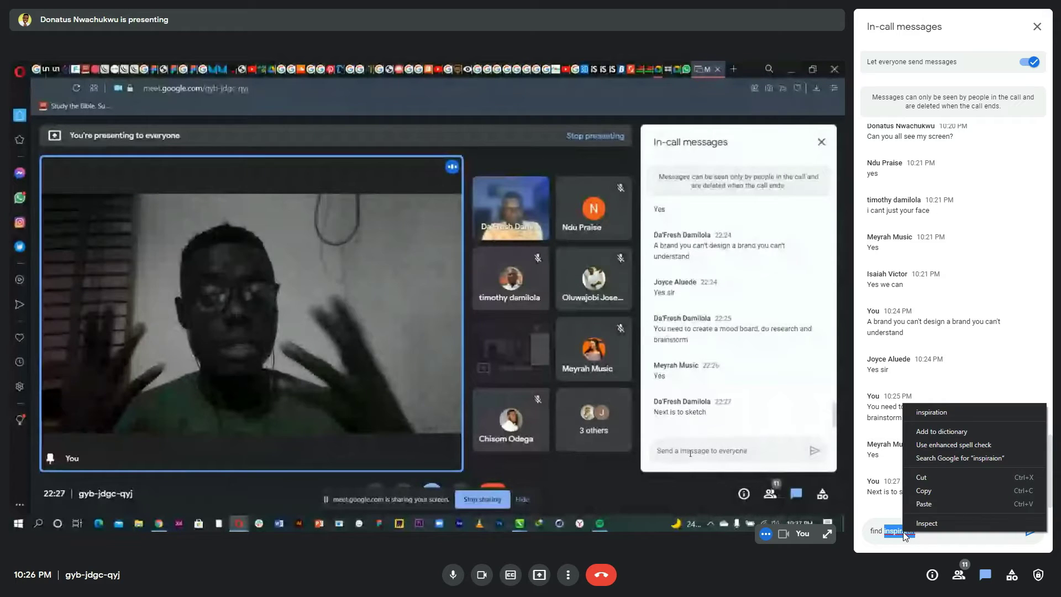
left_click(936, 412)
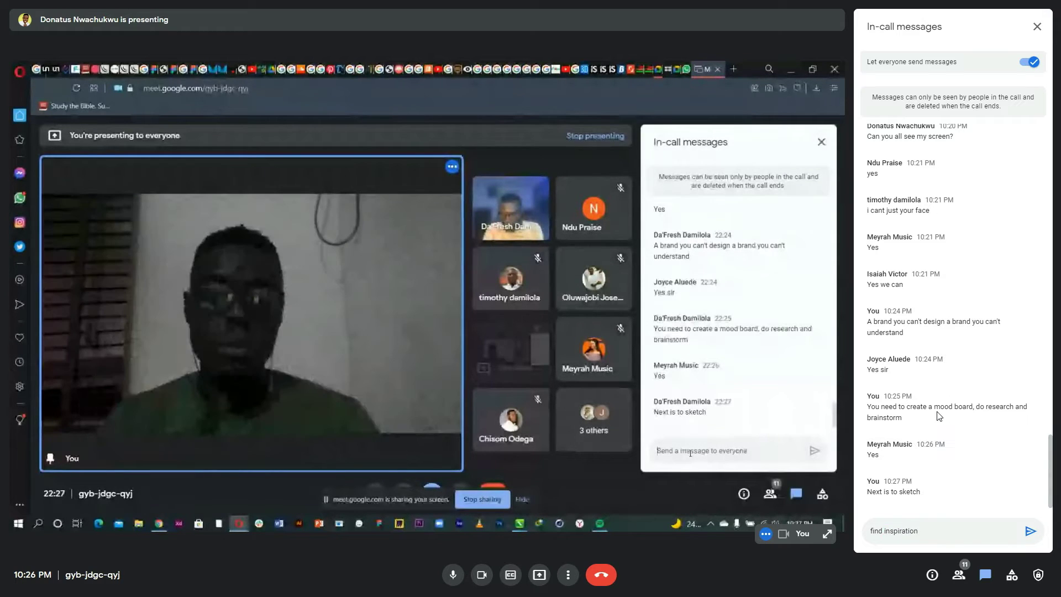
key("Return")
- Send the chat message "steal like an artist" to everyone in the call
type("steal like ")
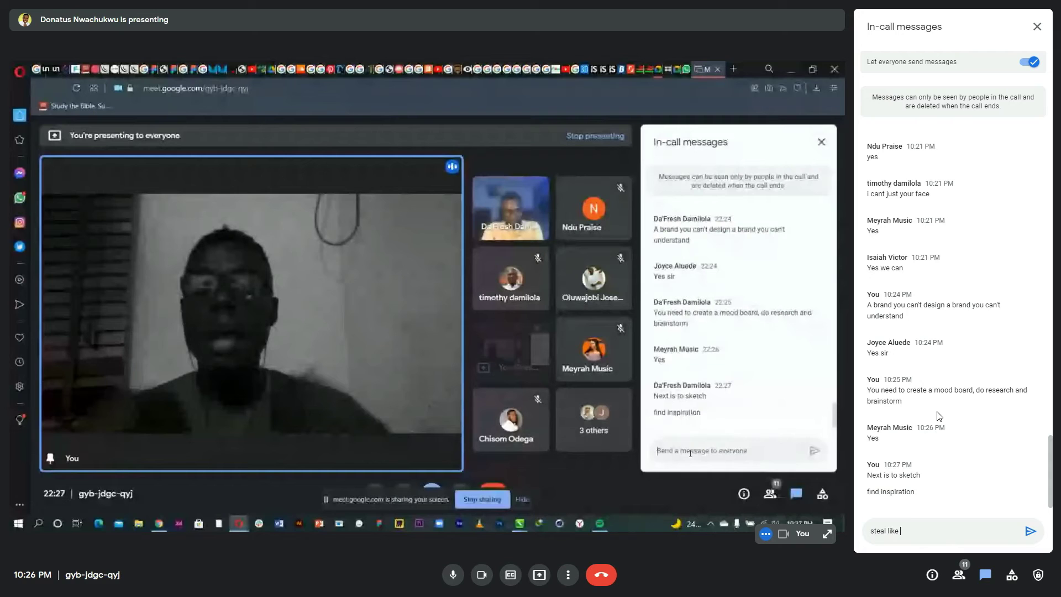
type("an art")
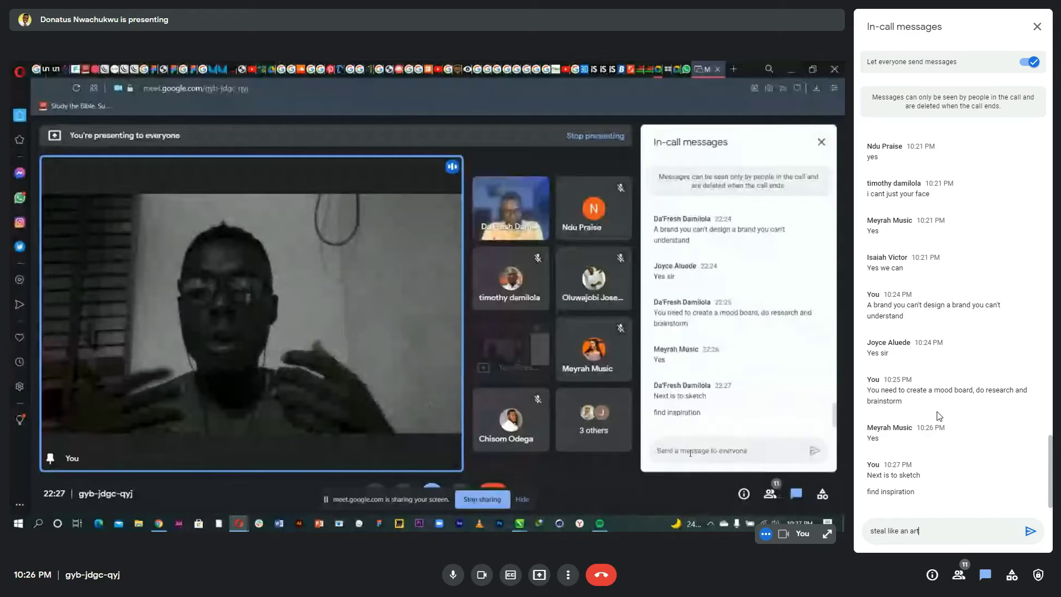
type("ist")
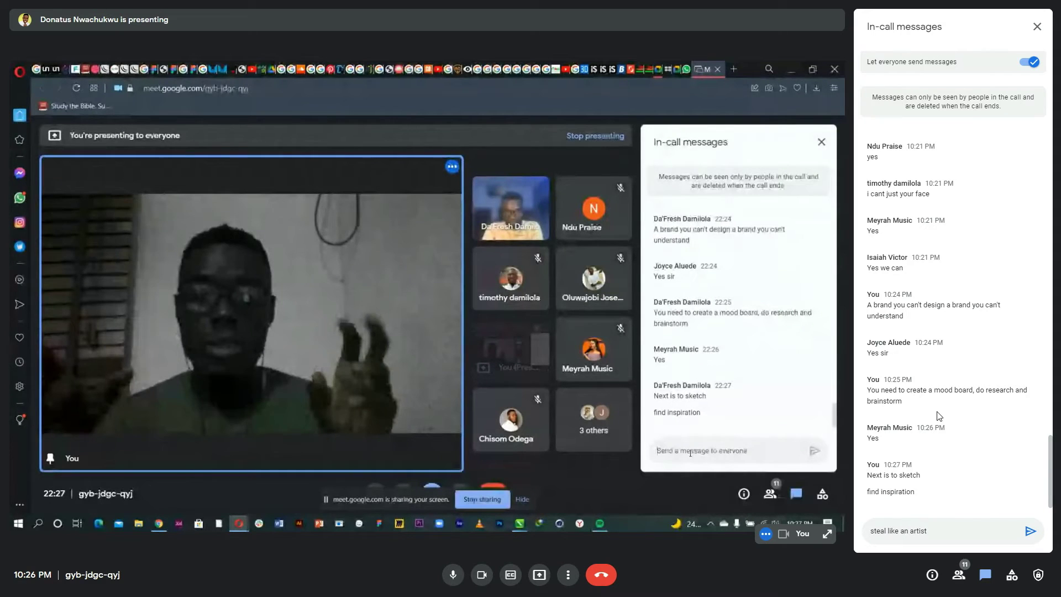
key("Return")
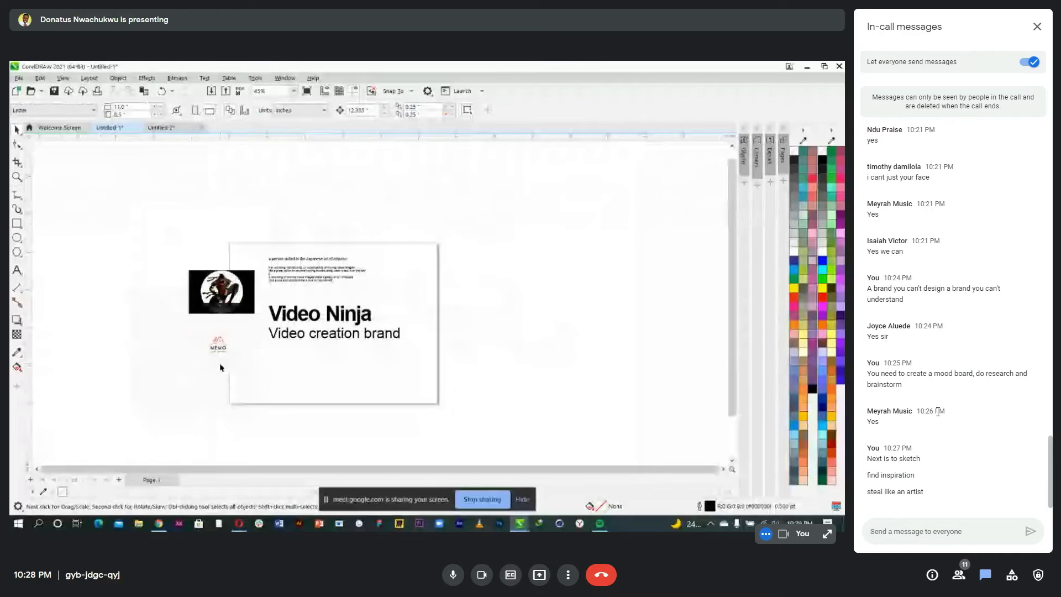
key("alt+Tab")
left_click(552, 287)
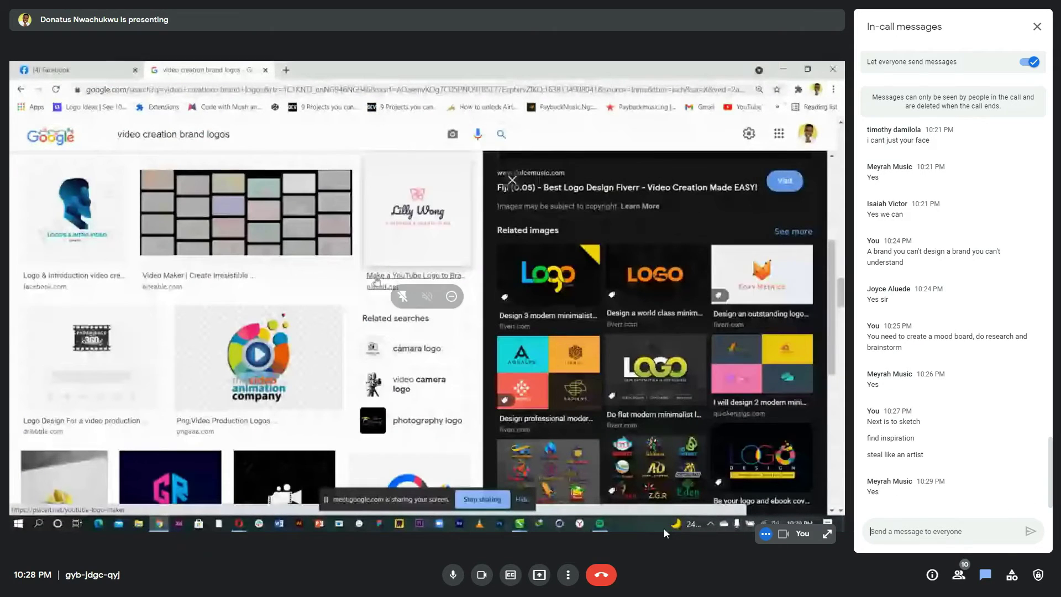
- Change the call layout to Tiled so participants appear alongside the shared presentation
left_click(567, 574)
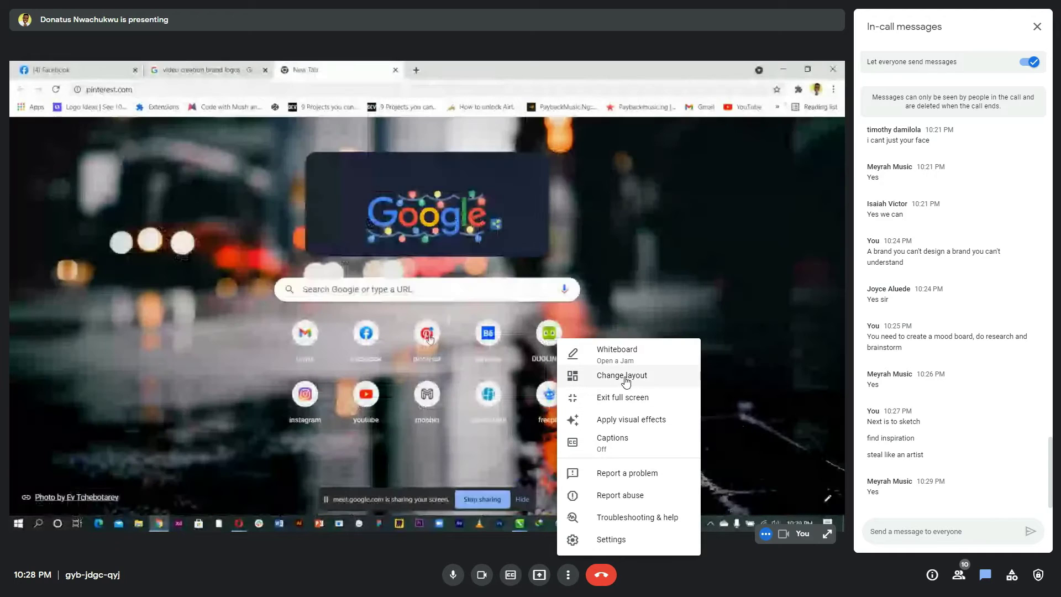
left_click(624, 375)
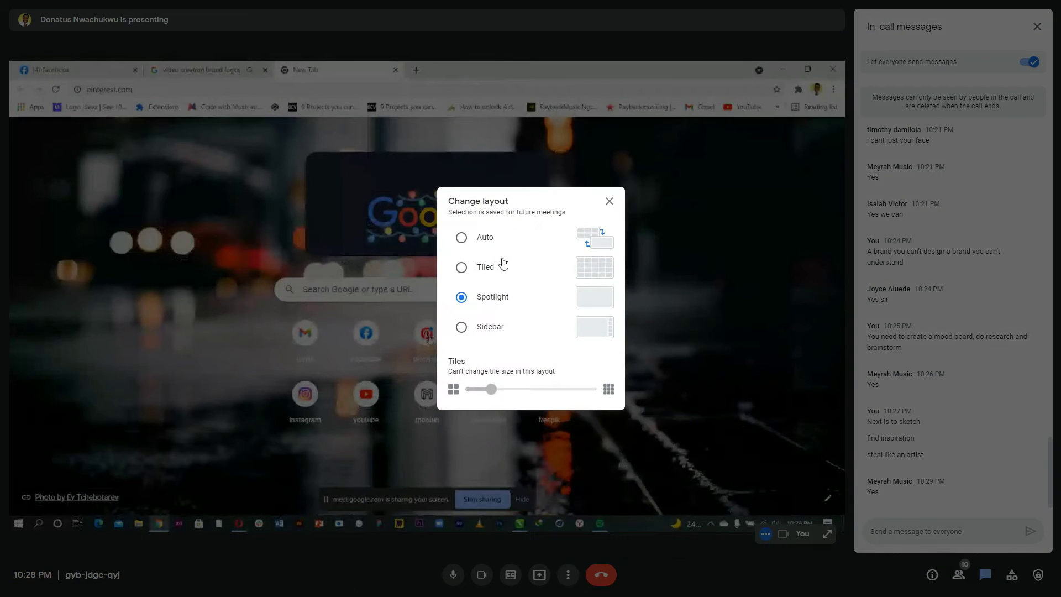
left_click(485, 270)
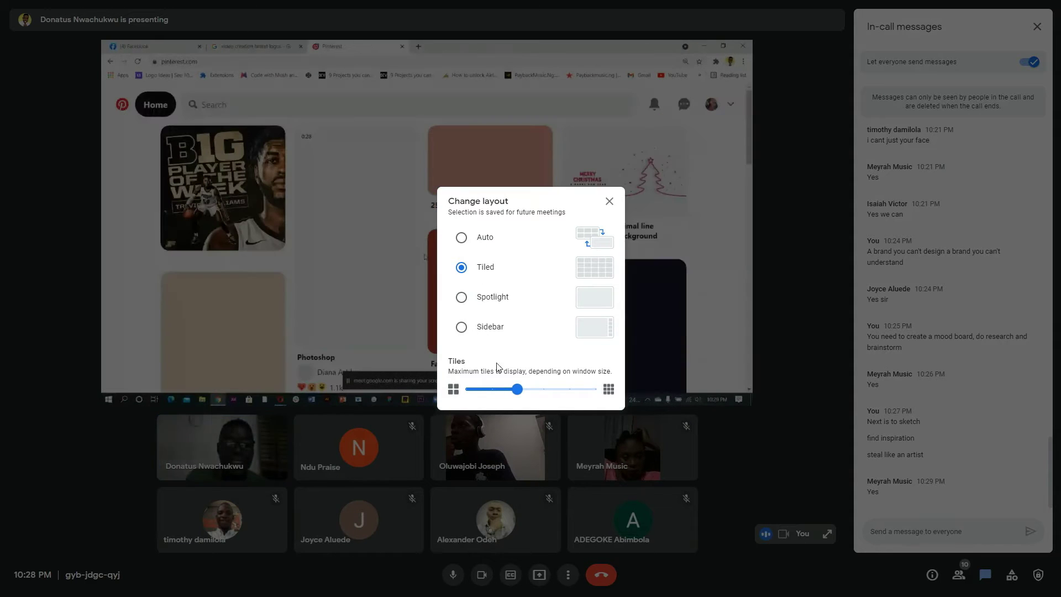
left_click(762, 436)
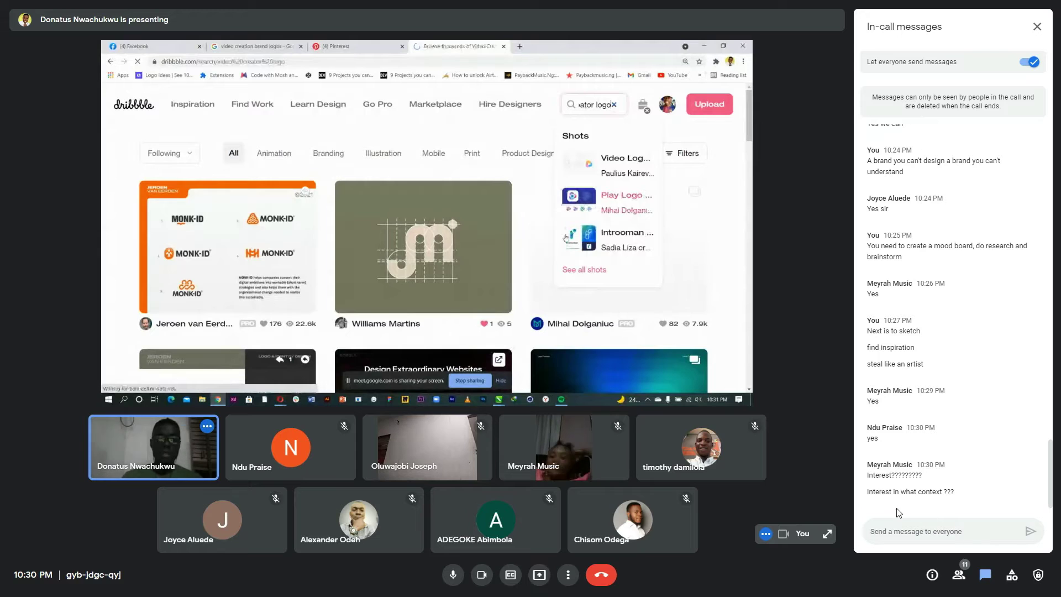
left_click(921, 533)
type("pi")
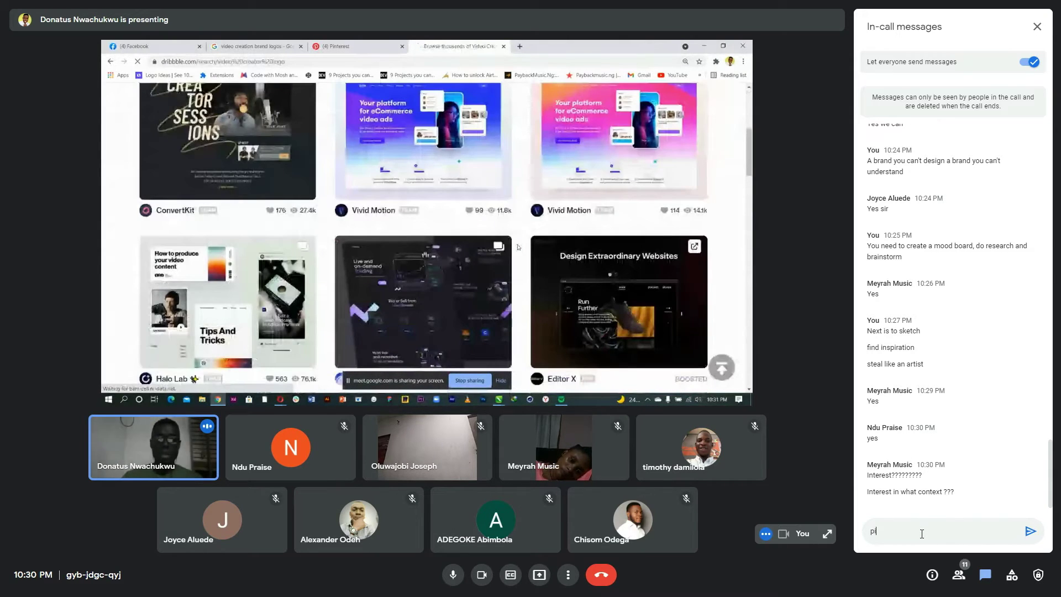
type("ntre")
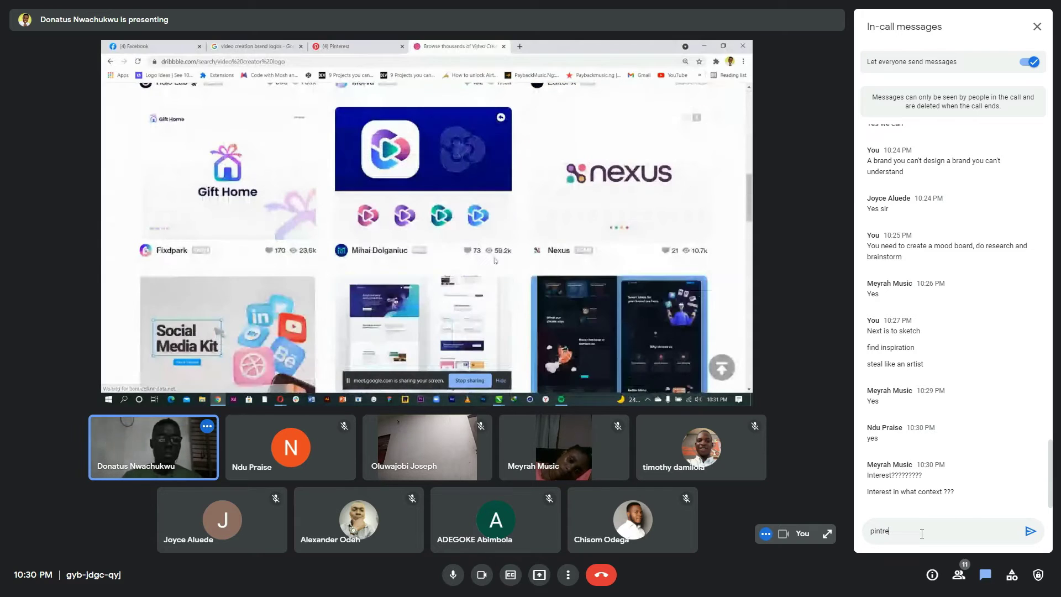
type("st")
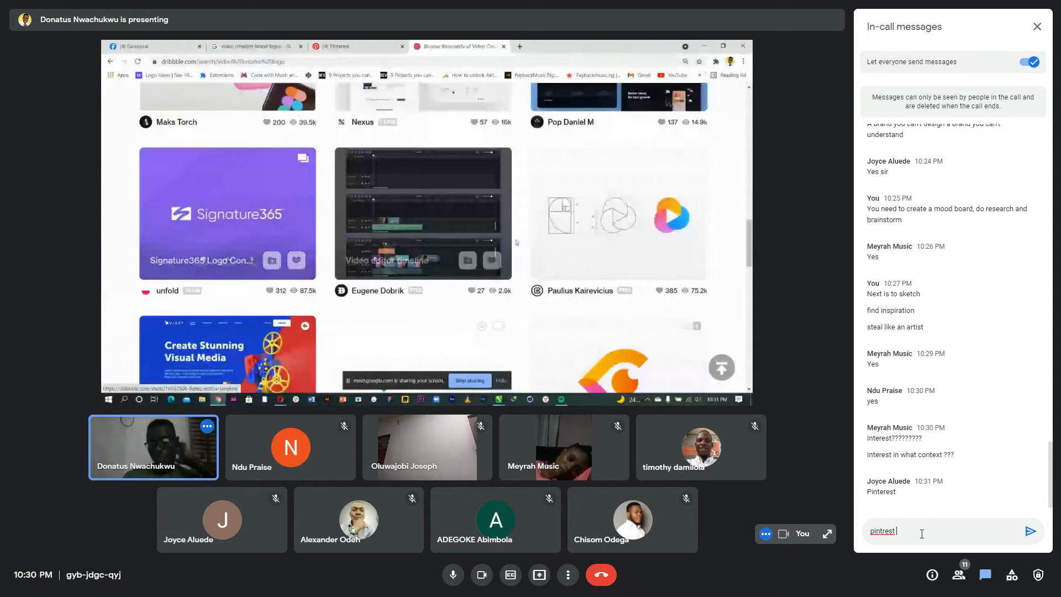
key("BackSpace")
key("BackSpace")
key("BackSpace")
key("BackSpace")
key("BackSpace")
key("BackSpace")
key("BackSpace")
key("BackSpace")
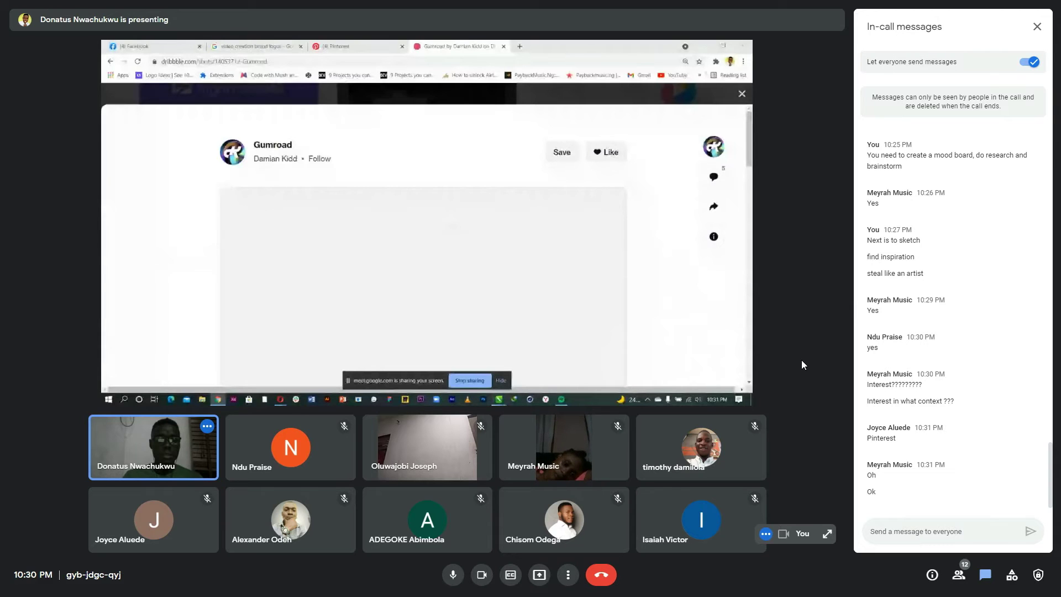
- Switch the call layout to Spotlight so the shared presentation fills the main view
left_click(570, 577)
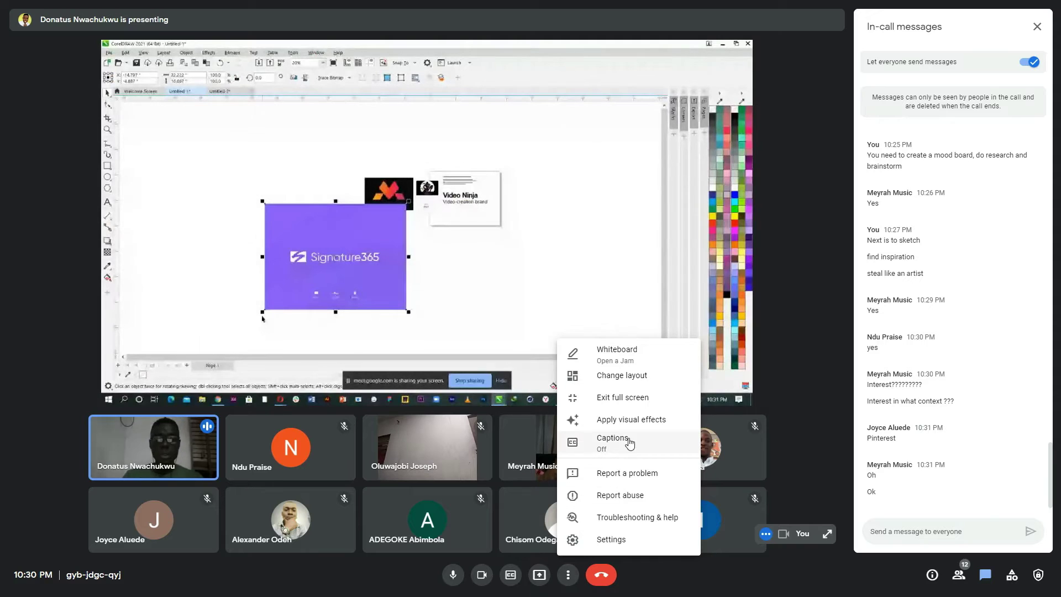
left_click(622, 380)
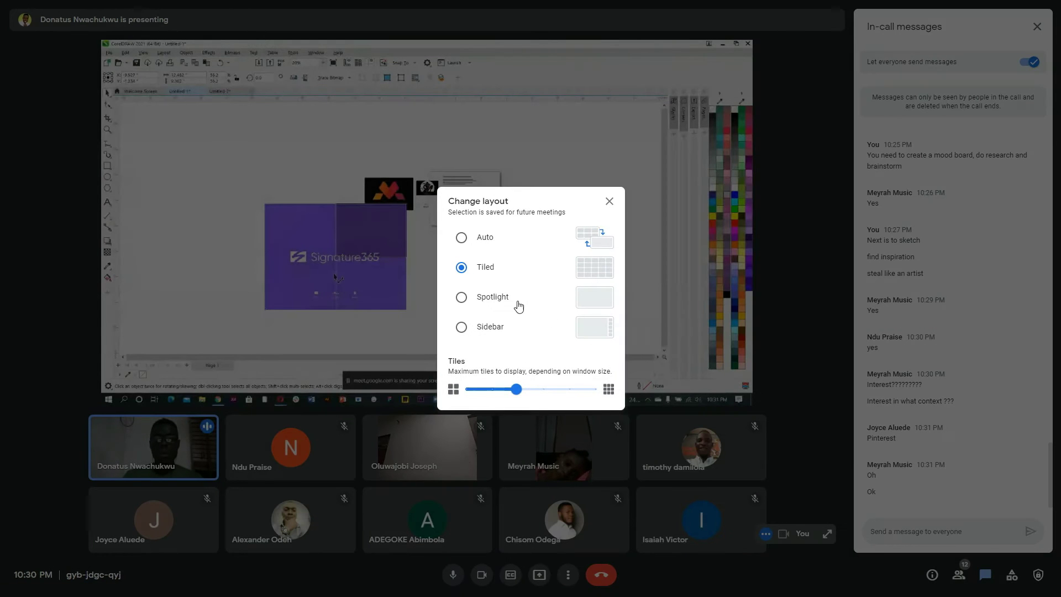
left_click(484, 299)
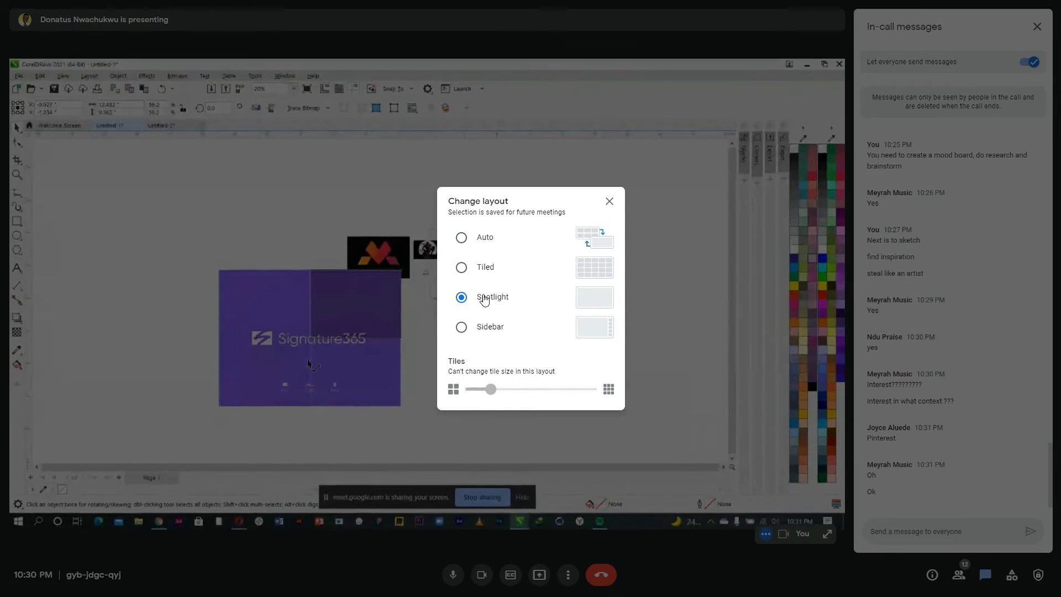
left_click(644, 388)
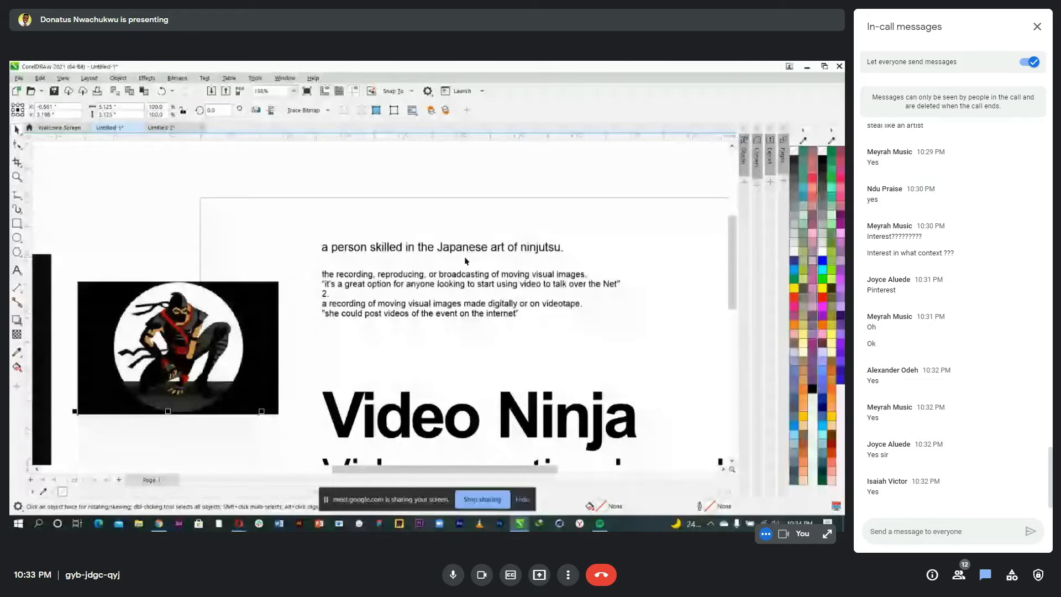
- Examine the ninja and video definition texts above the Video Ninja title on the presented canvas
scroll(465, 261, "up", 2)
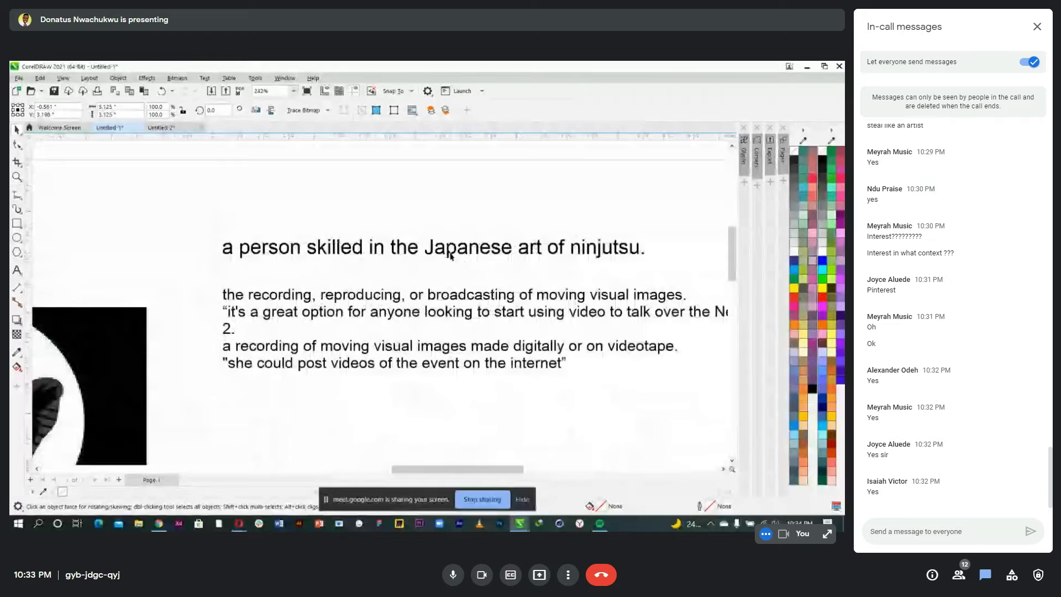
scroll(307, 271, "down", 1)
left_click(306, 271)
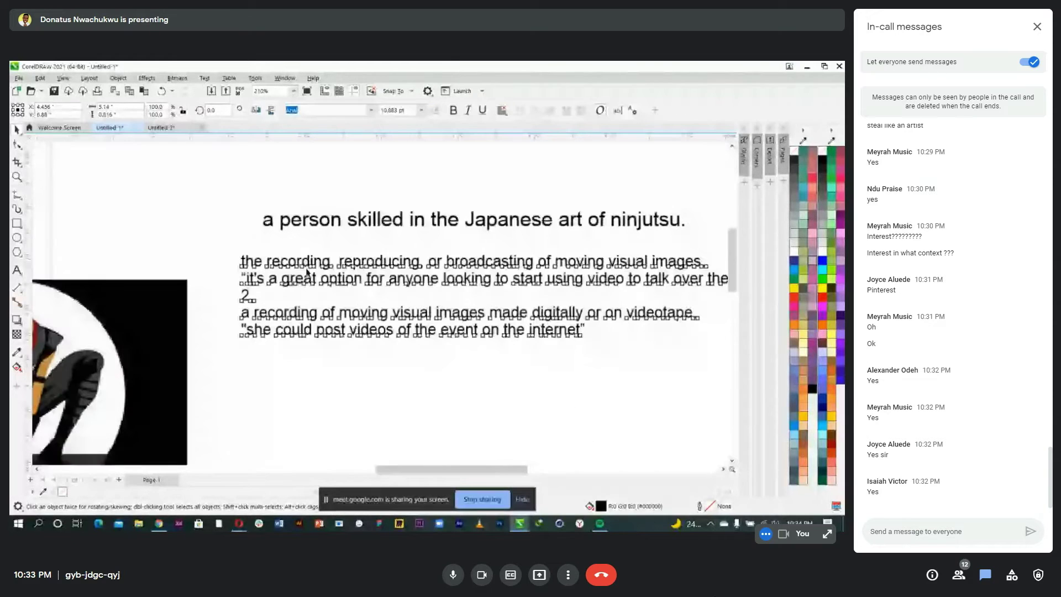
scroll(279, 285, "down", 1)
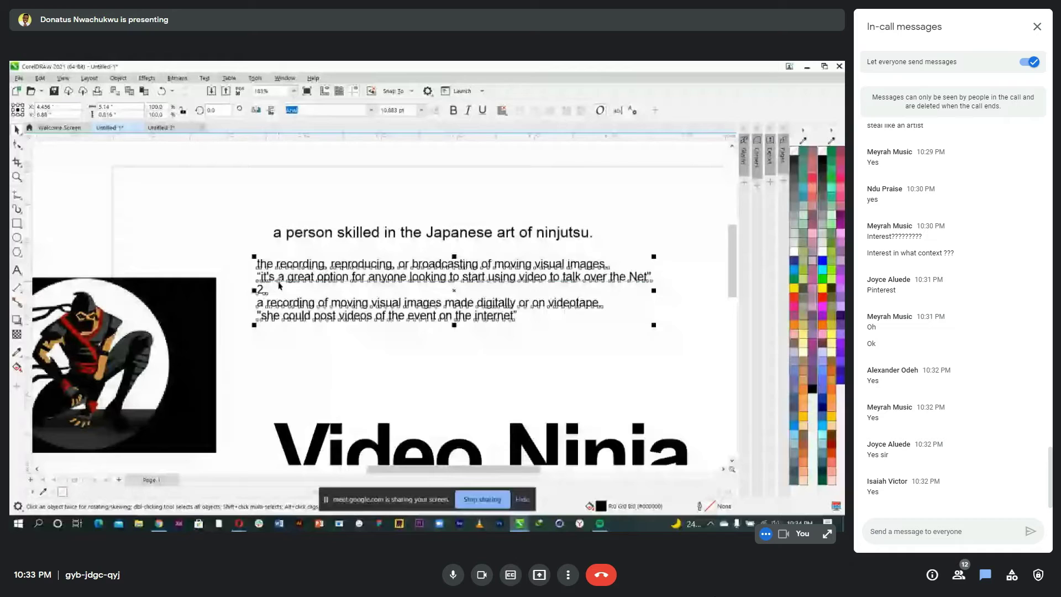
scroll(297, 346, "down", 3)
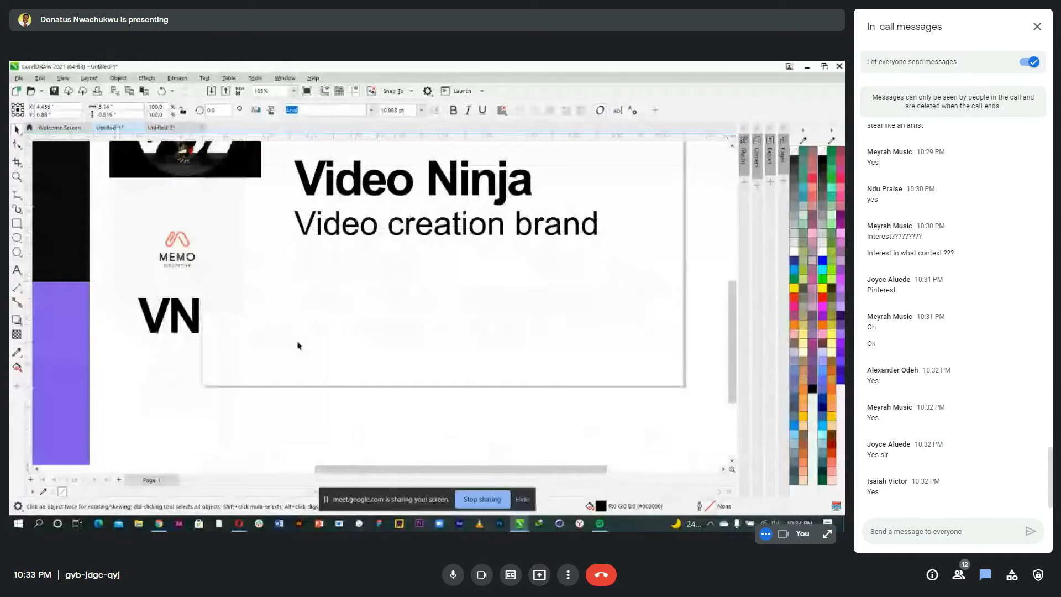
scroll(309, 226, "up", 4)
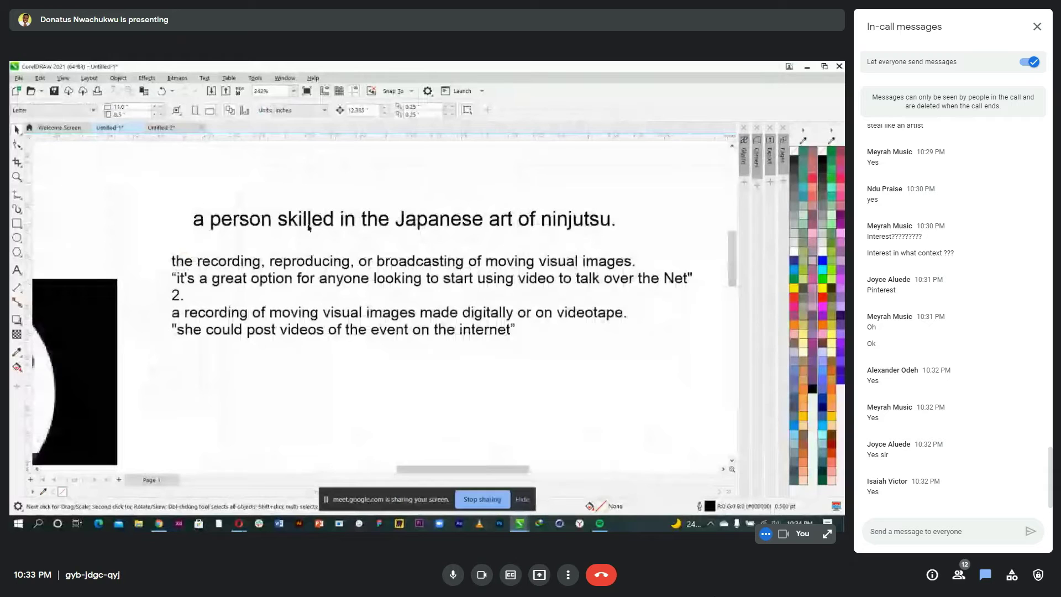
scroll(610, 221, "down", 2)
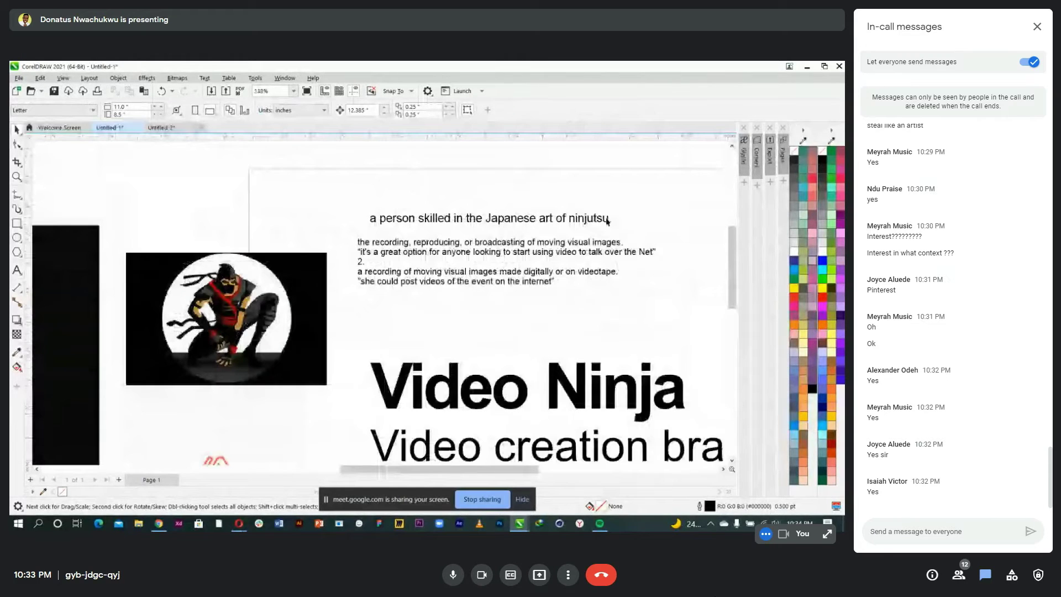
scroll(520, 327, "down", 1)
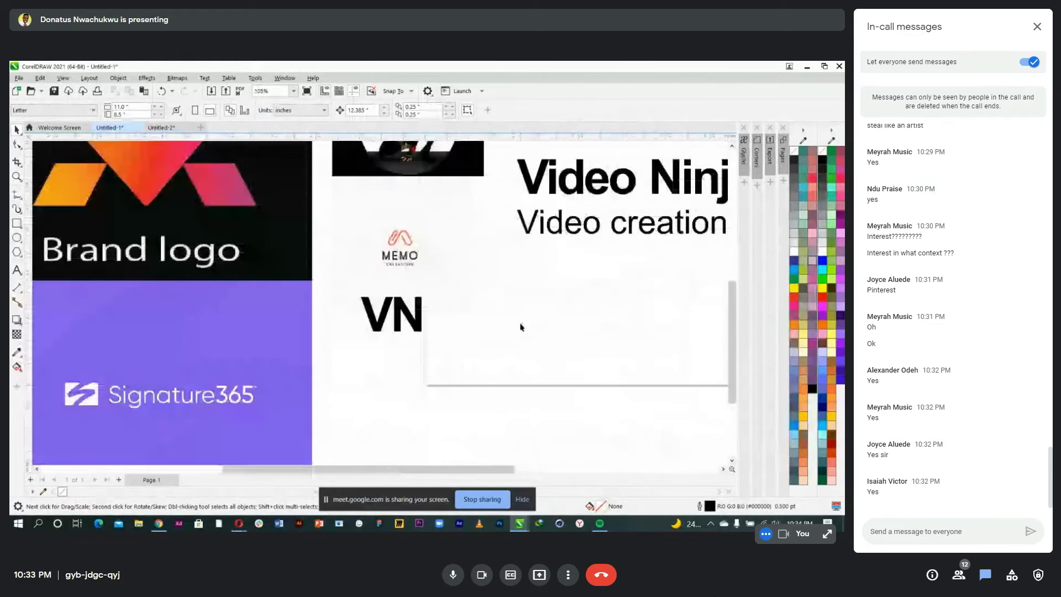
scroll(520, 326, "down", 1)
- Examine the ninja reference image and the VN lettering below the MEMO logo on the presented canvas
scroll(428, 165, "up", 5)
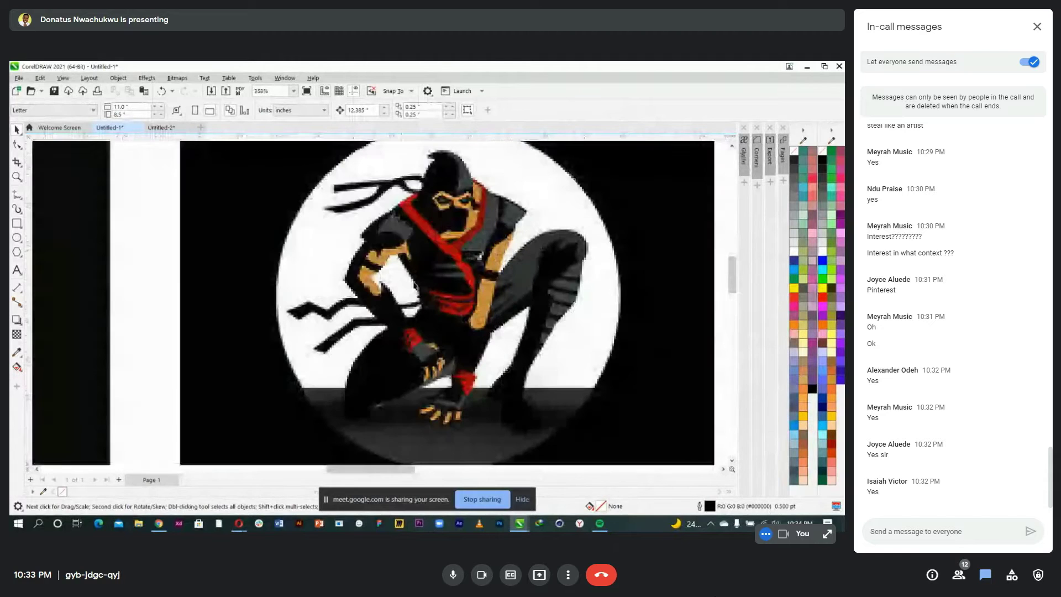
scroll(461, 354, "down", 4)
scroll(460, 354, "up", 2)
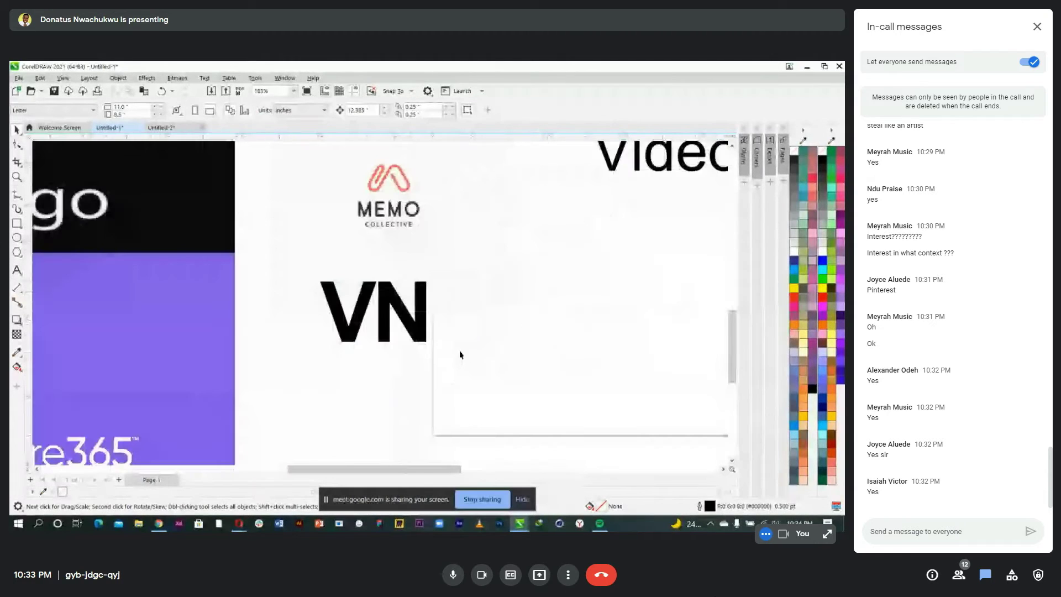
scroll(398, 291, "up", 2)
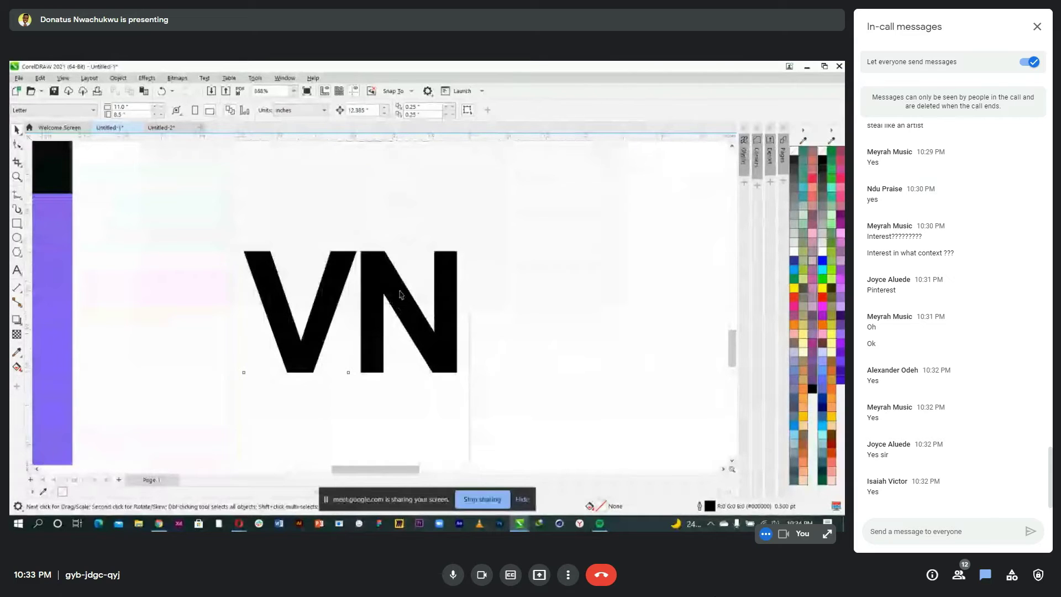
left_click(400, 295)
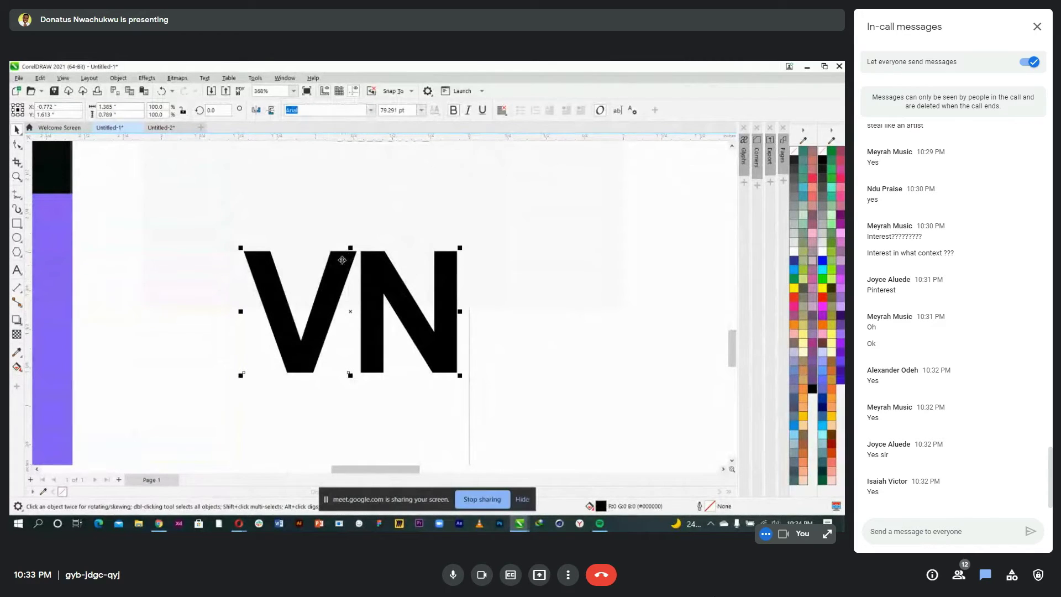
scroll(342, 260, "down", 3)
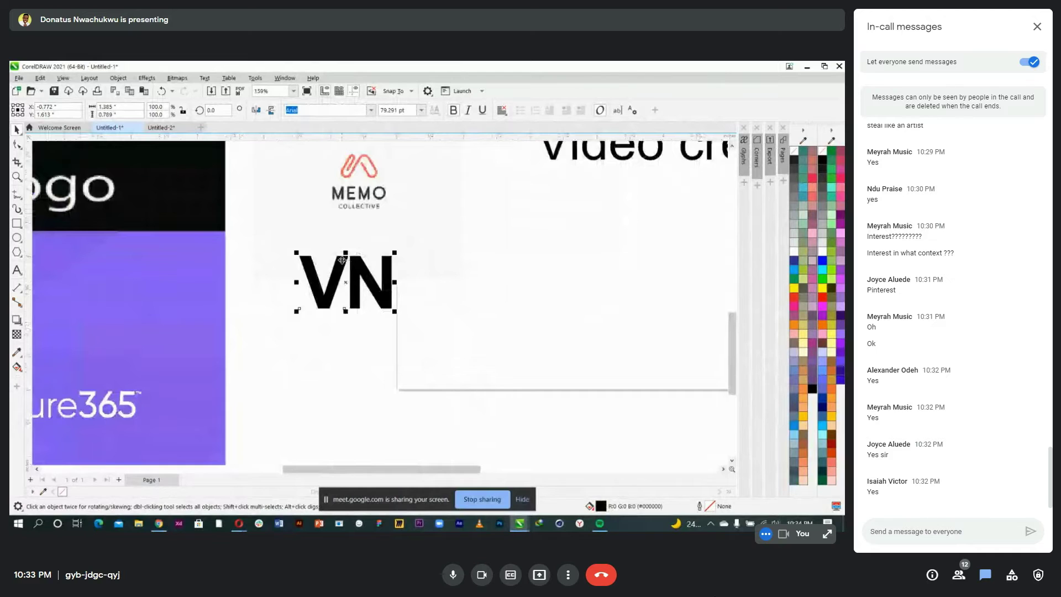
scroll(342, 259, "down", 2)
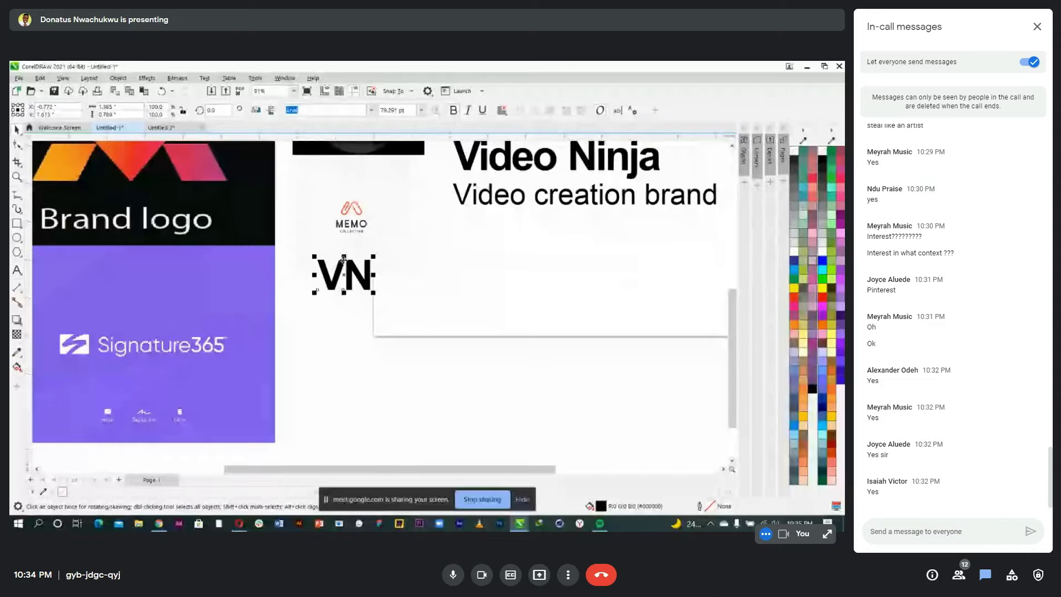
scroll(353, 265, "left", 1)
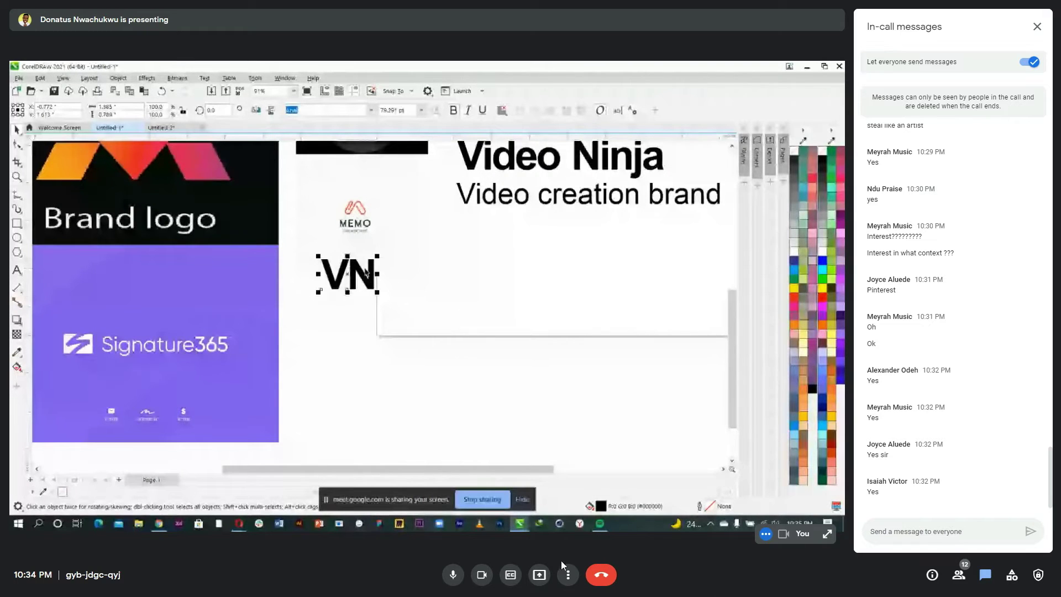
- Change the call layout to Sidebar and close the layout settings
left_click(568, 575)
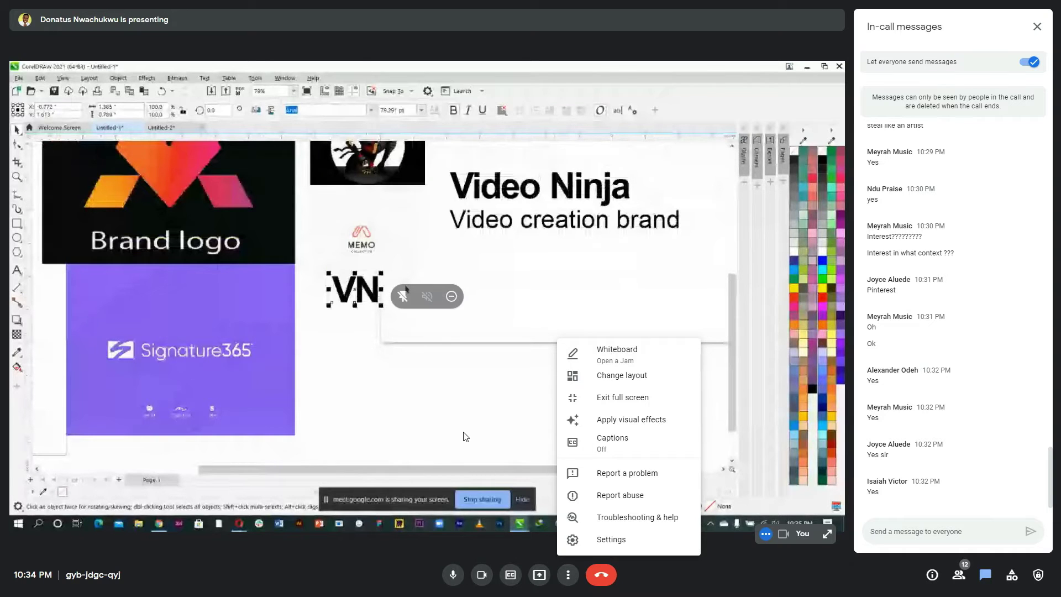
left_click(463, 437)
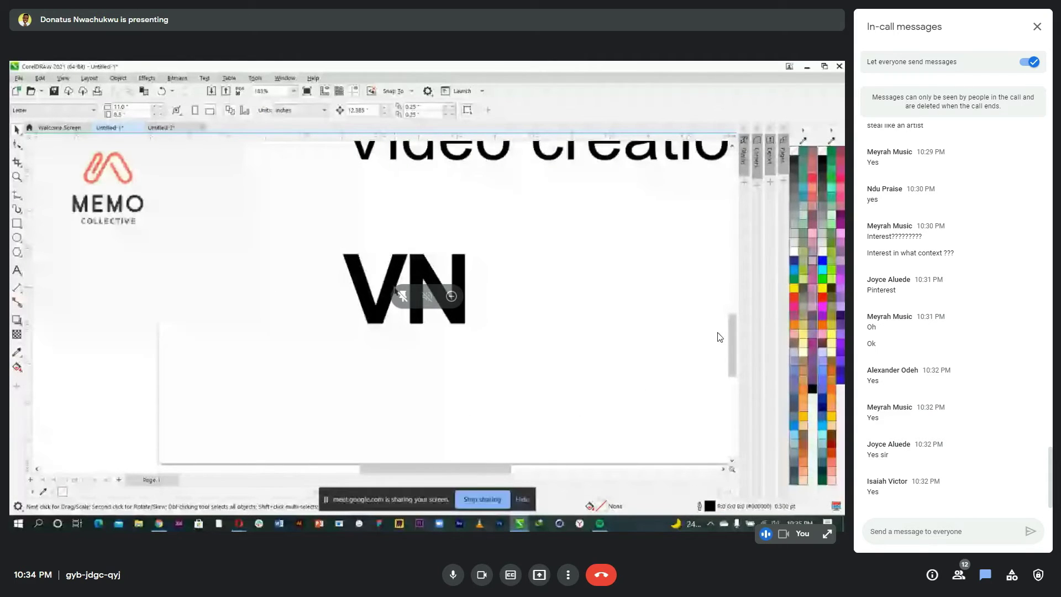
left_click(568, 574)
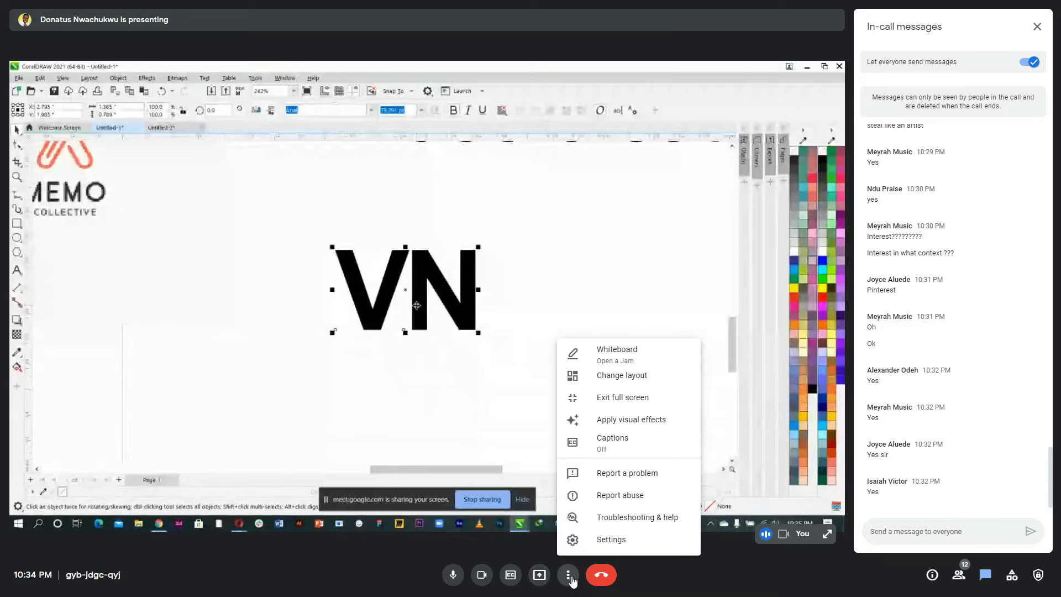
left_click(616, 380)
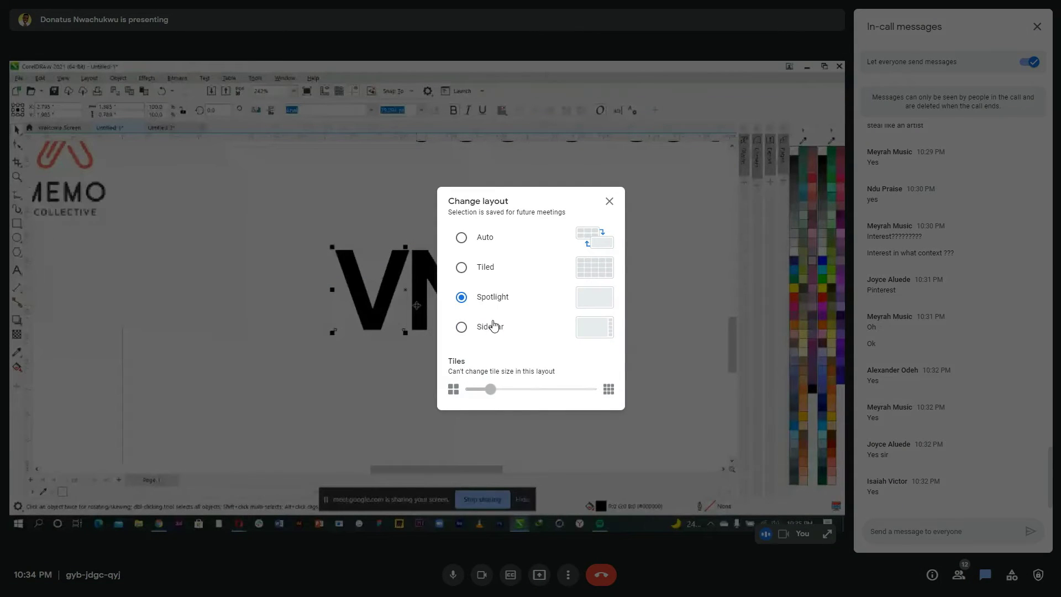
left_click(489, 328)
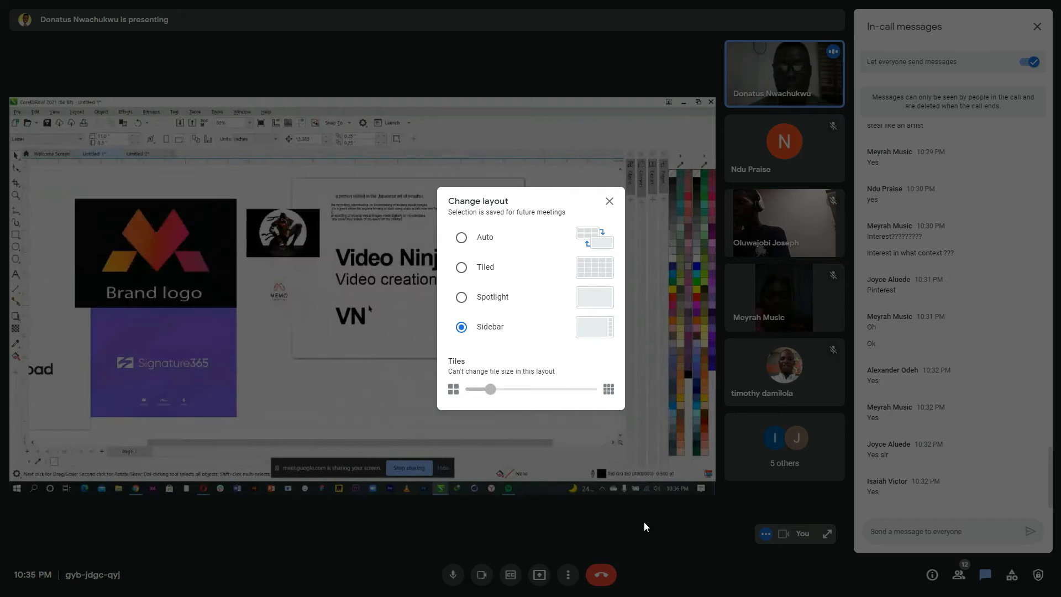
left_click(520, 442)
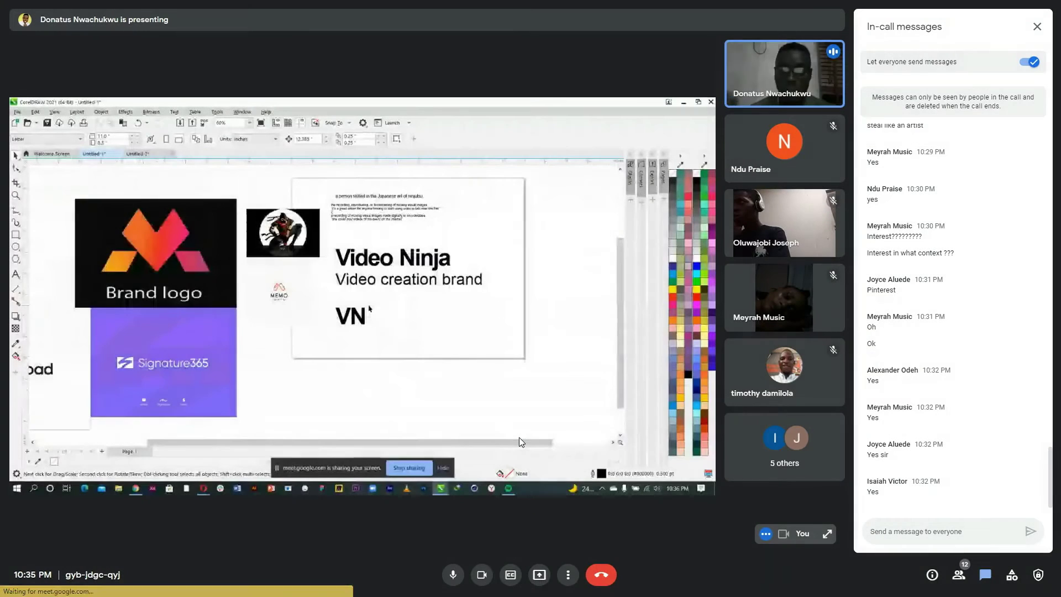
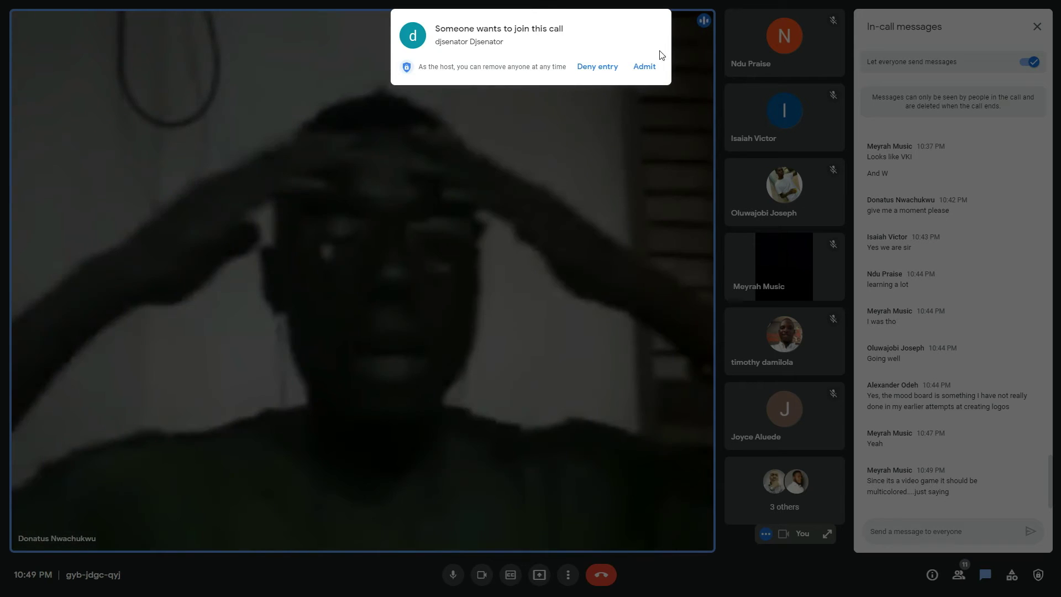
- Admit the waiting participant to the call
left_click(644, 67)
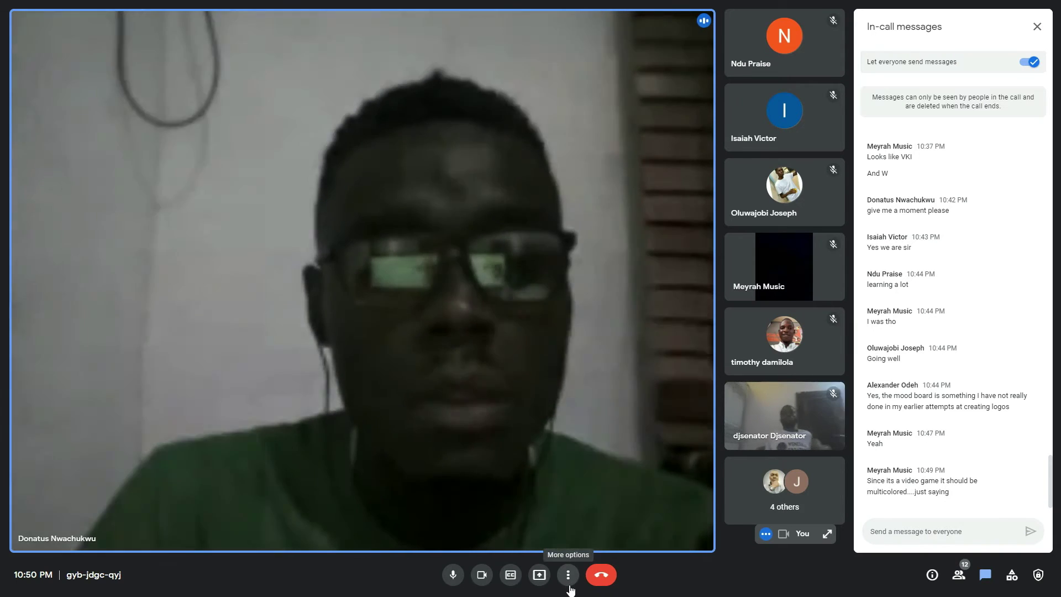
left_click(569, 585)
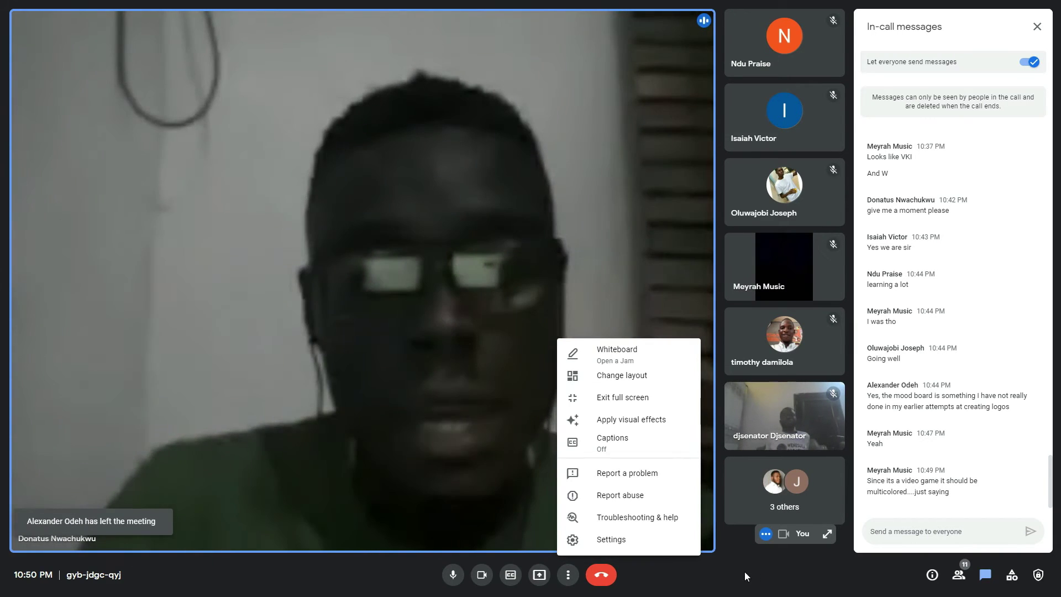
left_click(745, 575)
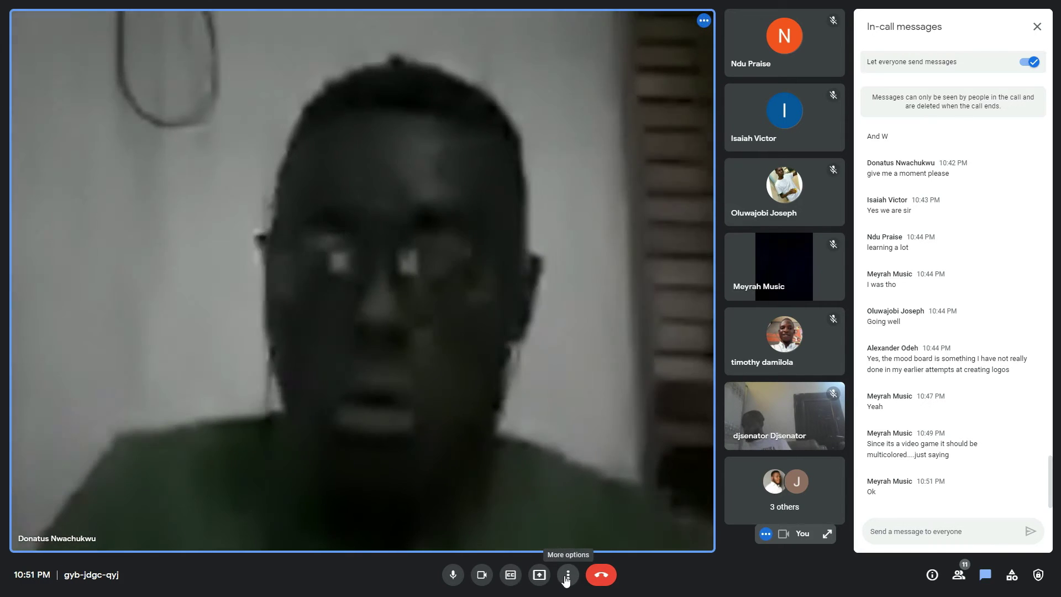
left_click(566, 577)
left_click(567, 576)
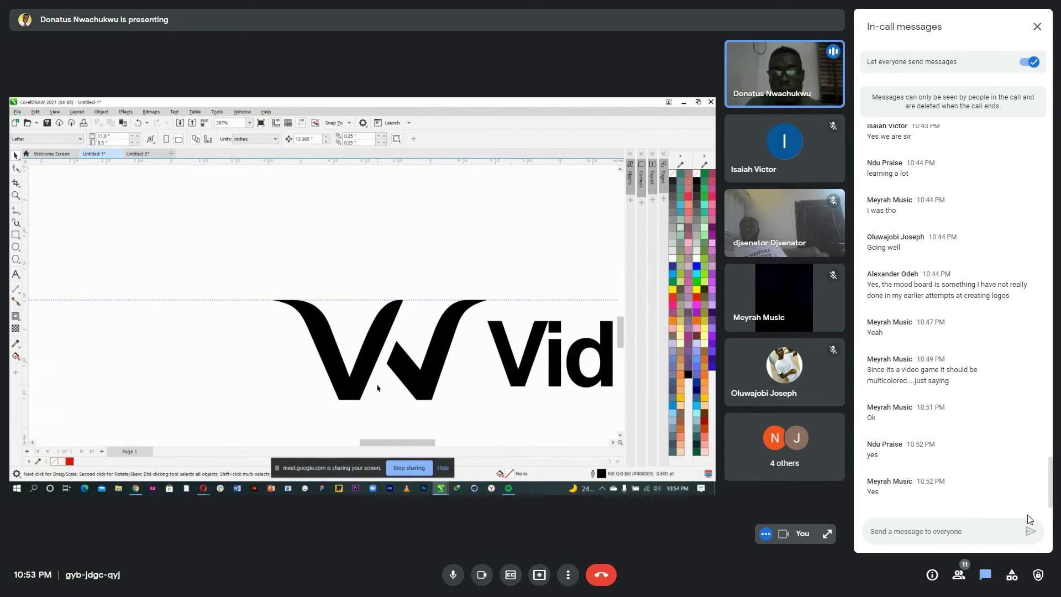
- Examine the black VN mark beside the VideoNinja wordmark up close and against the surrounding reference artwork
scroll(377, 388, "up", 1)
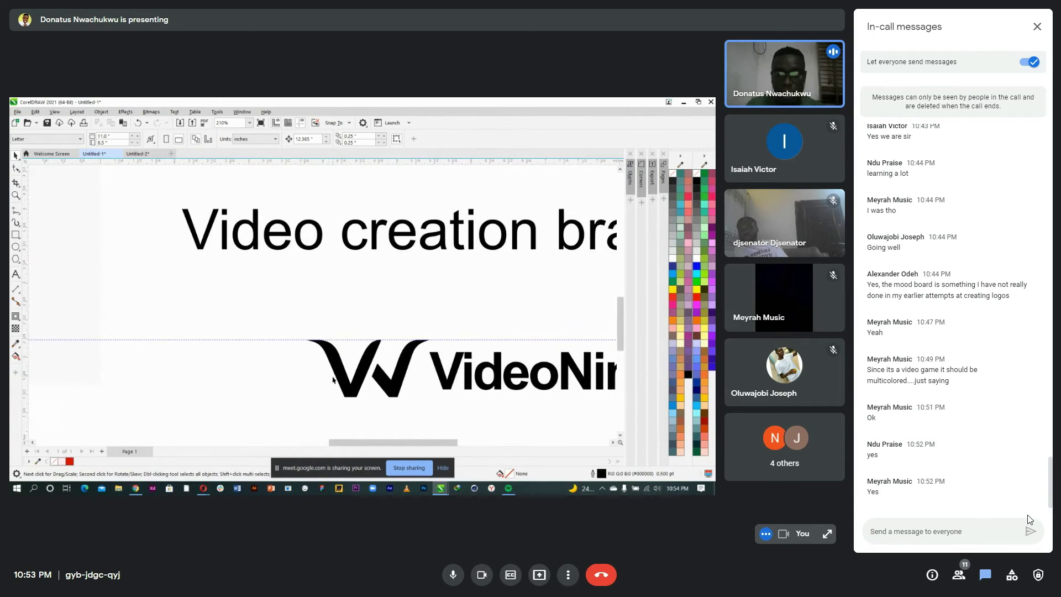
scroll(333, 379, "down", 5)
scroll(358, 379, "up", 10)
left_click(303, 319)
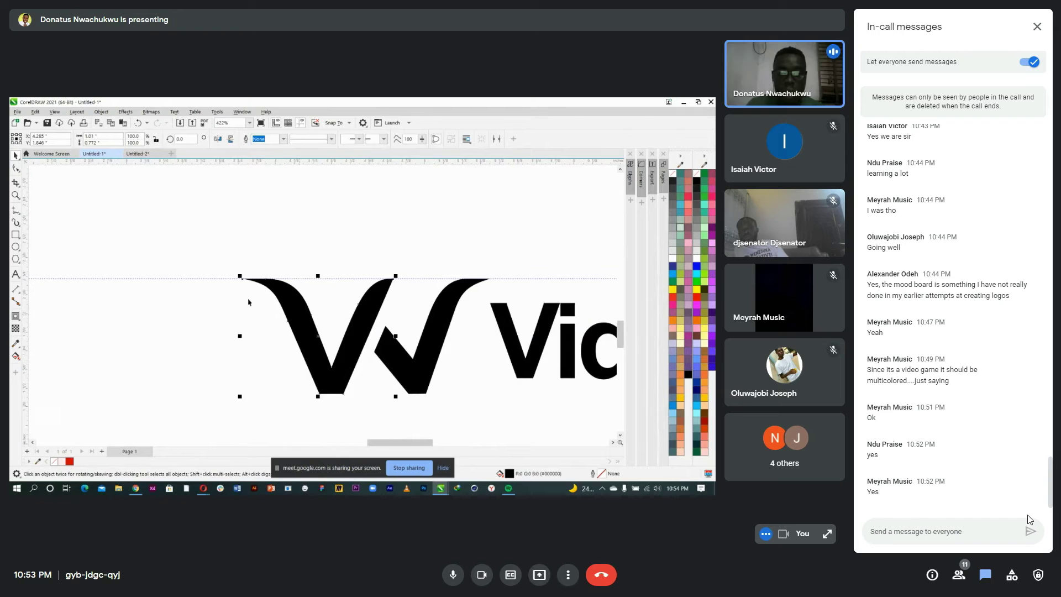
scroll(413, 307, "down", 8)
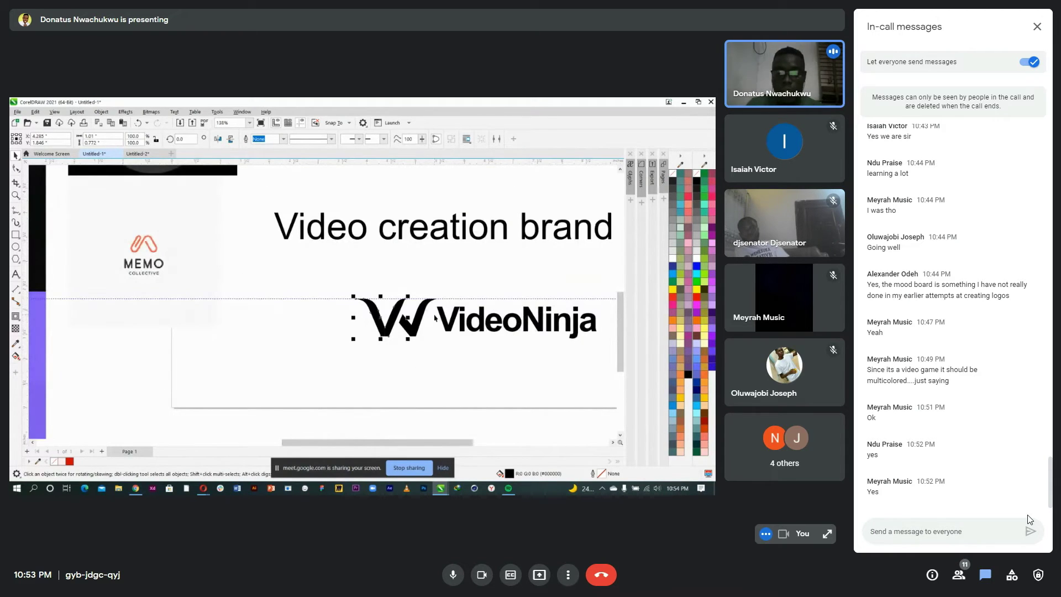
scroll(434, 318, "up", 1)
scroll(426, 319, "down", 1)
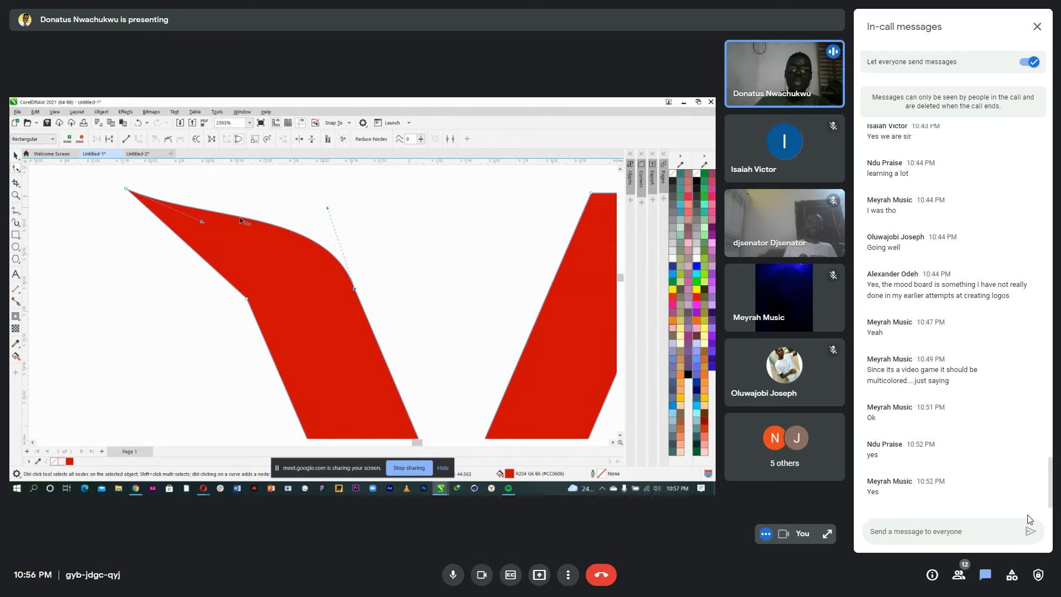
- Extend the V's pointed tip in the red Video wordmark and adjust its curve handles to flatten the upper edge
left_click_drag(209, 186, 283, 194)
scroll(340, 216, "down", 2)
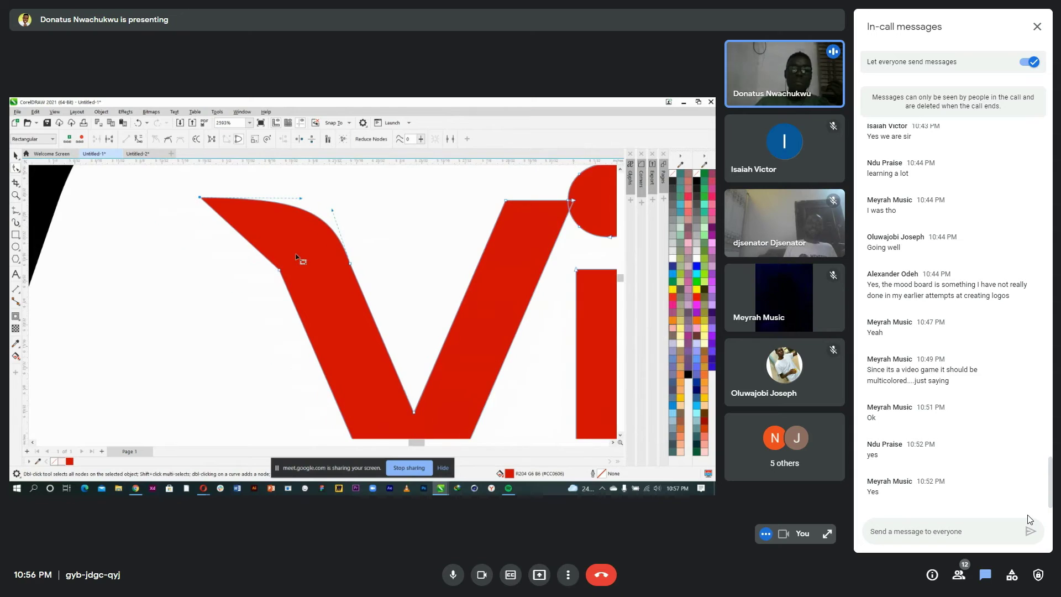
left_click_drag(188, 199, 184, 197)
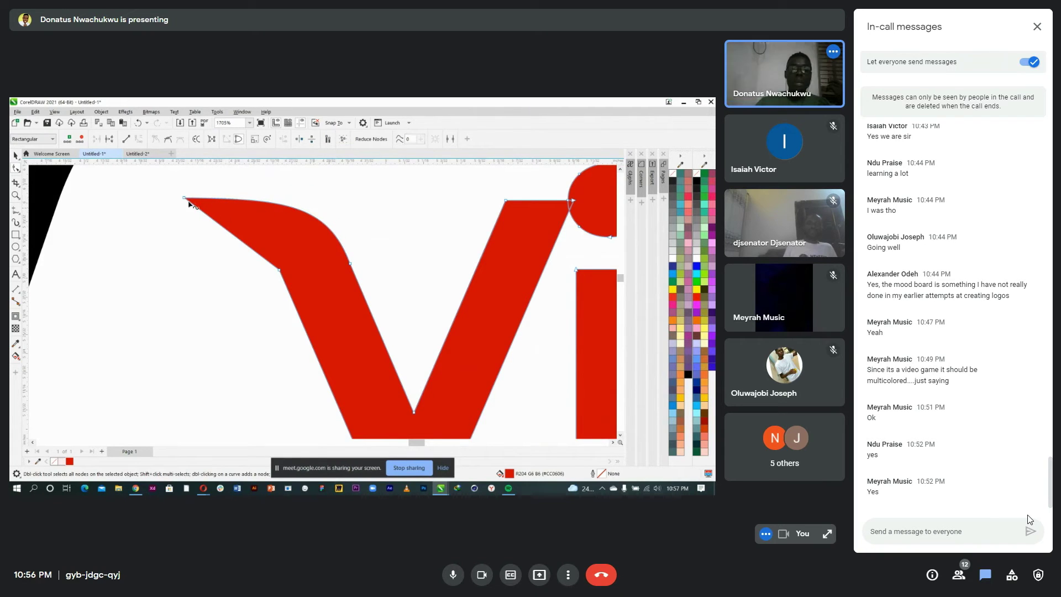
left_click(289, 207)
left_click_drag(295, 194, 292, 196)
left_click(276, 206)
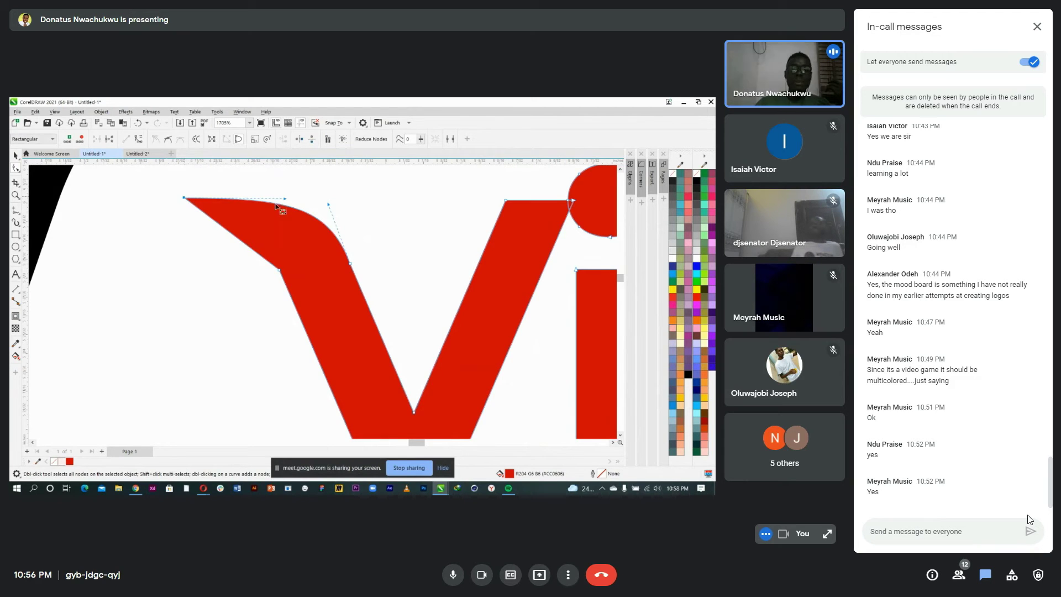
scroll(282, 211, "up", 2)
left_click_drag(289, 193, 309, 183)
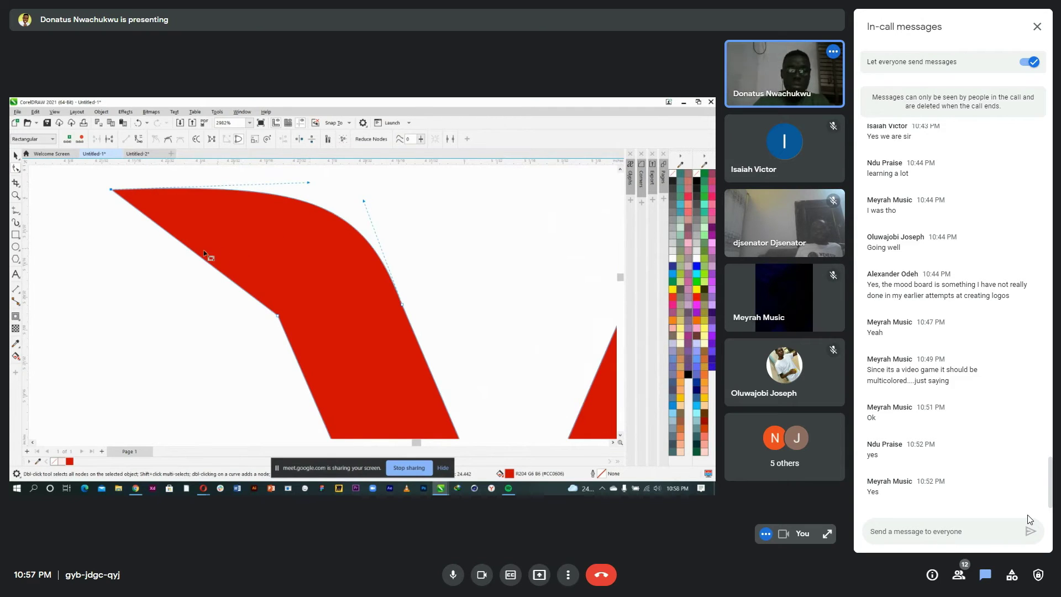
- Convert the straight lower edge of the V's tip to a curve and bend it inward to follow the upper edge
right_click(194, 253)
left_click(213, 269)
scroll(206, 254, "up", 1)
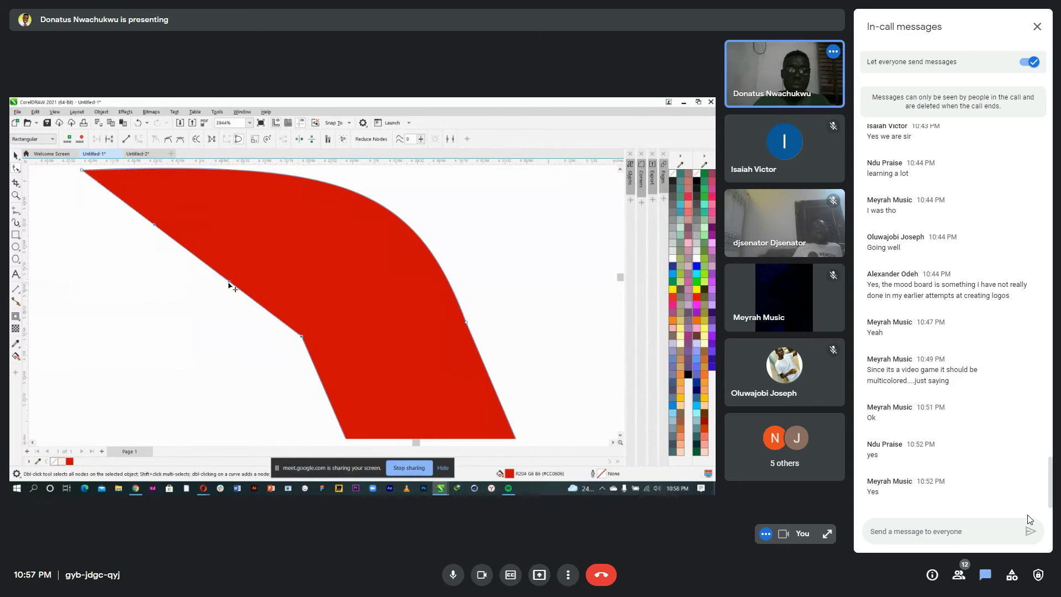
left_click_drag(229, 284, 209, 239)
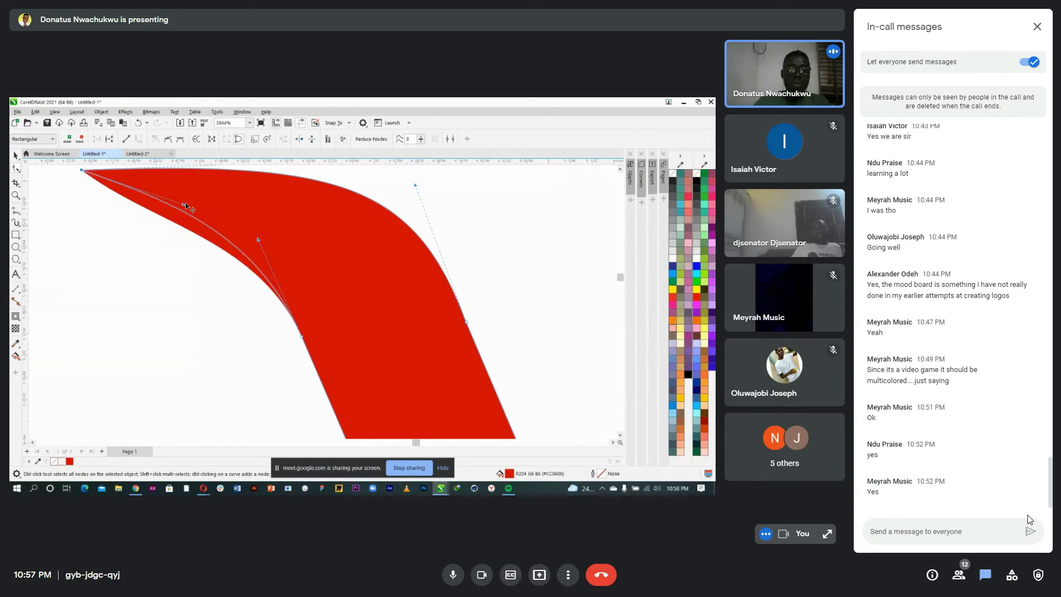
- Raise the top of the d's stem in the red Video wordmark and add a node on its left side
scroll(214, 243, "down", 5)
scroll(233, 270, "down", 7)
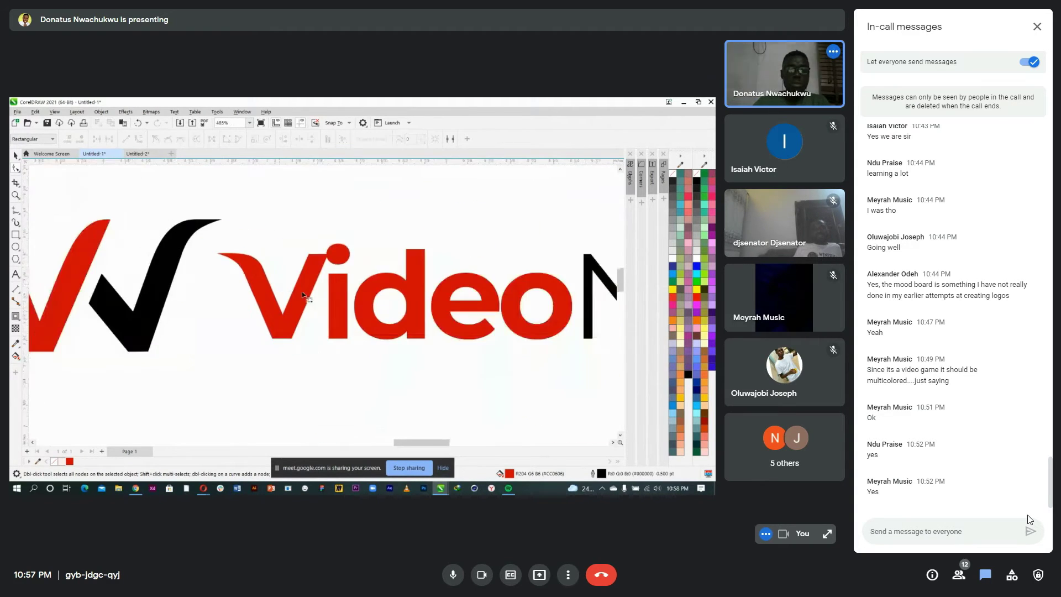
scroll(323, 305, "up", 4)
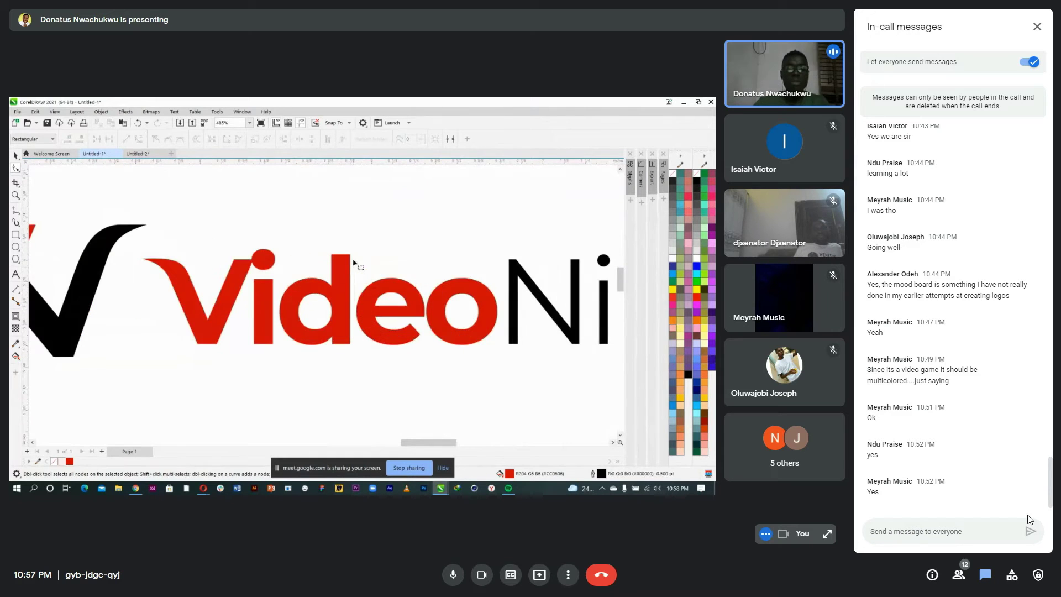
left_click(342, 268)
scroll(341, 269, "up", 2)
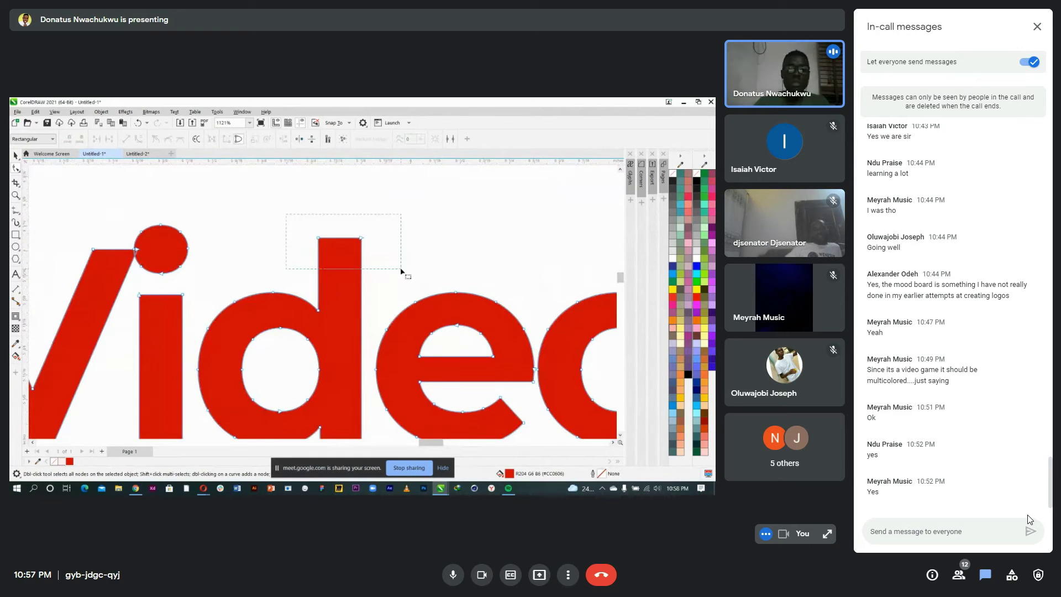
left_click_drag(402, 272, 401, 272)
scroll(387, 259, "up", 2)
left_click_drag(364, 233, 364, 202)
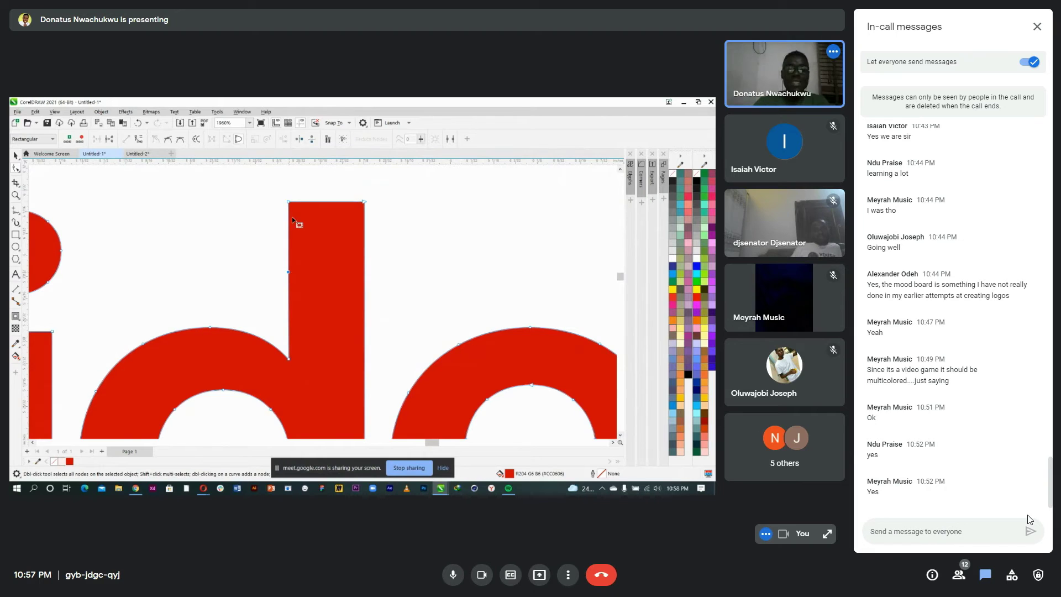
- Delete the top-left corner node of the d's stem, convert the slanted edge to a curve and round it outward
key("Delete")
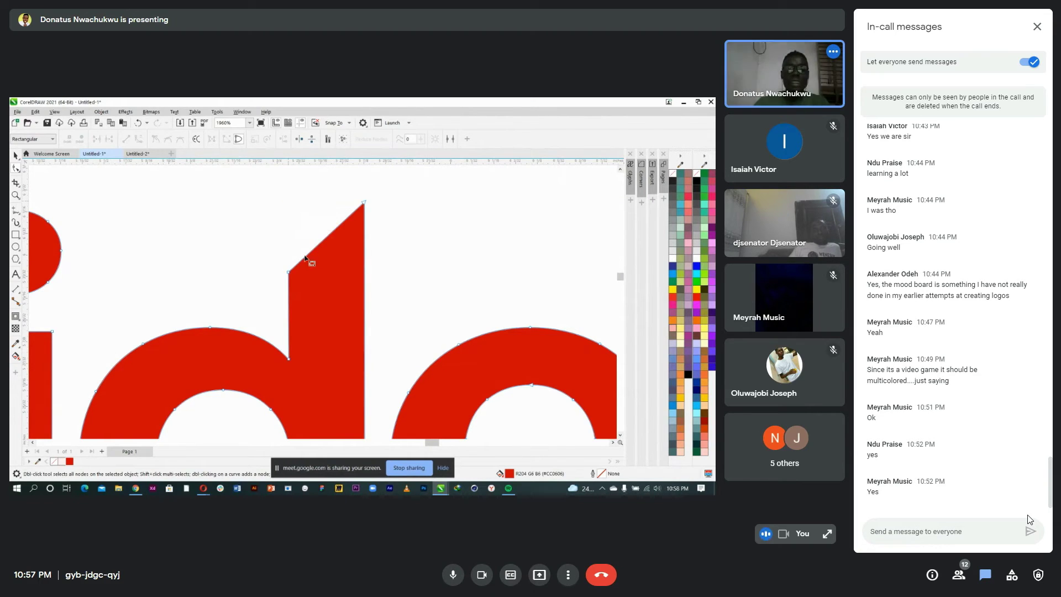
right_click(310, 253)
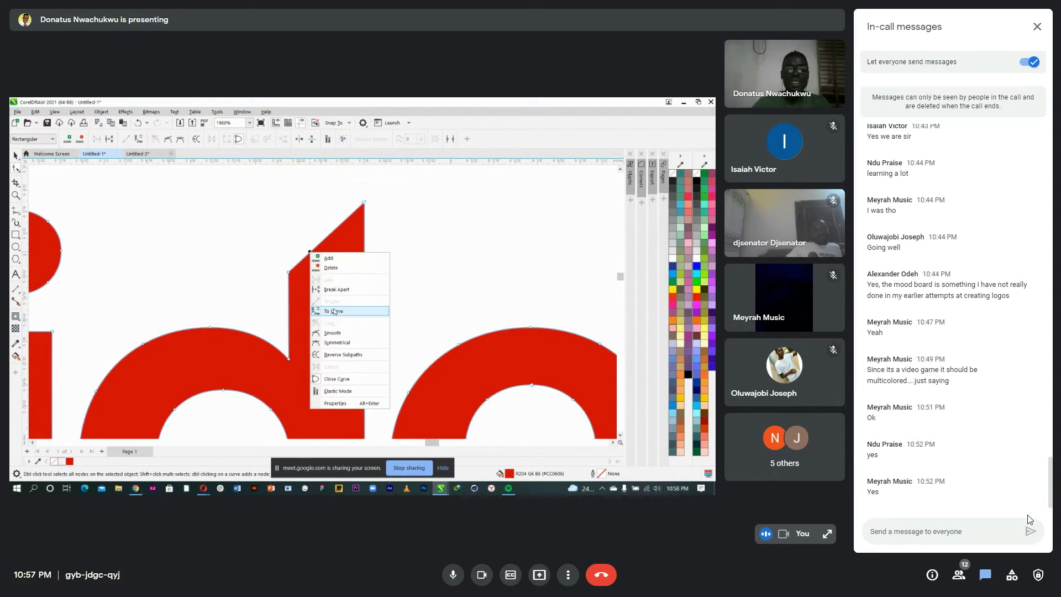
left_click(318, 310)
scroll(315, 257, "up", 1)
left_click_drag(290, 226, 308, 263)
left_click(272, 292)
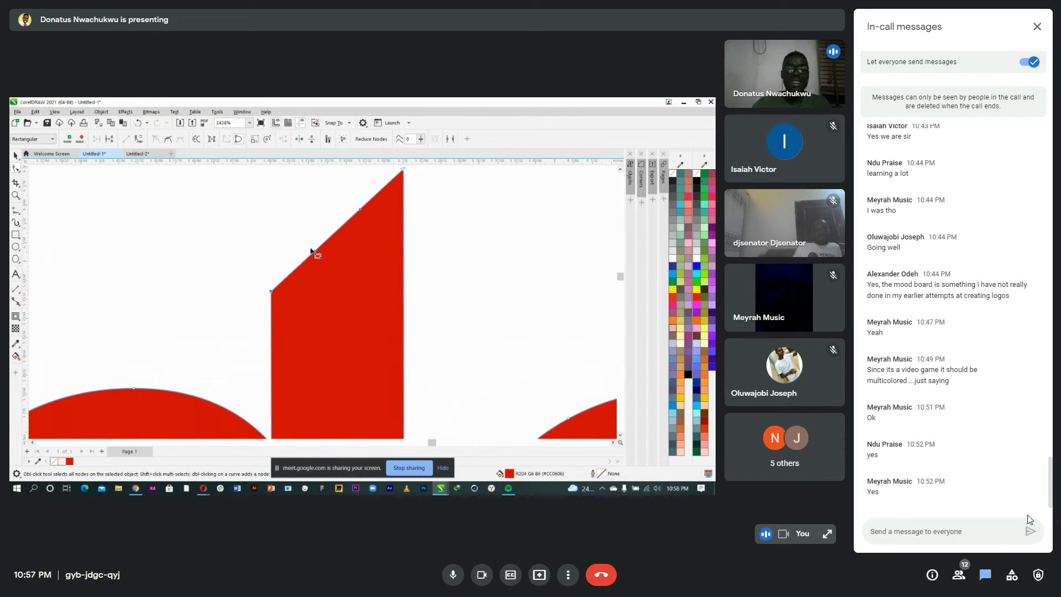
left_click_drag(315, 252, 272, 232)
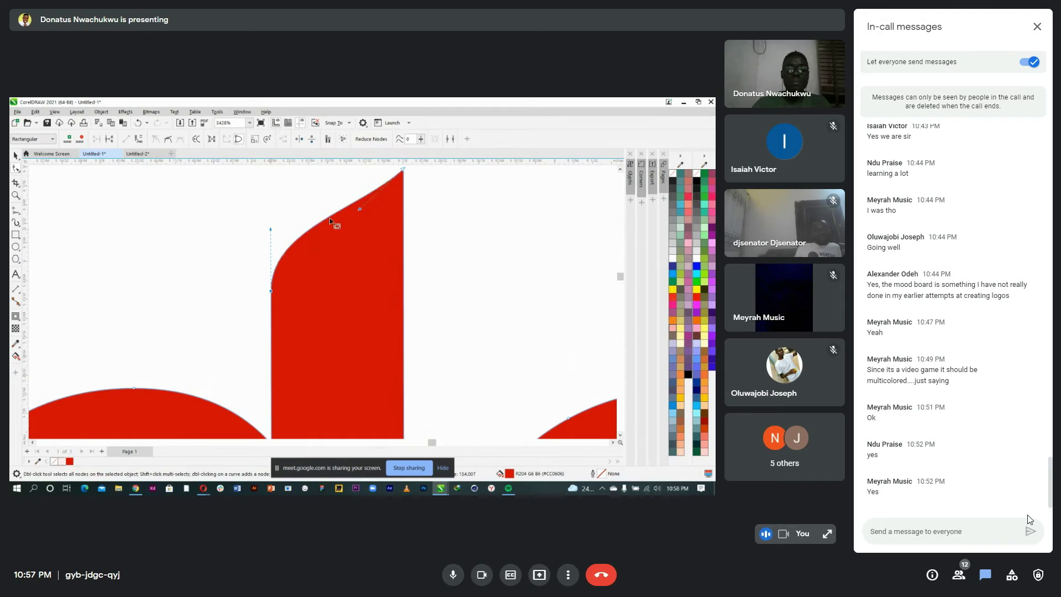
scroll(348, 232, "down", 2)
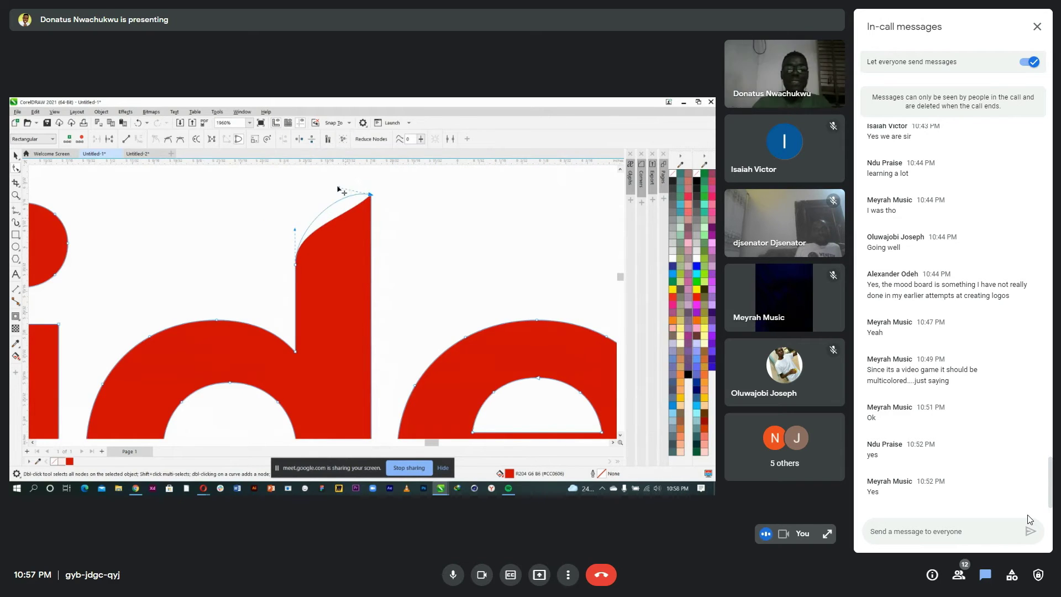
left_click_drag(326, 198, 326, 199)
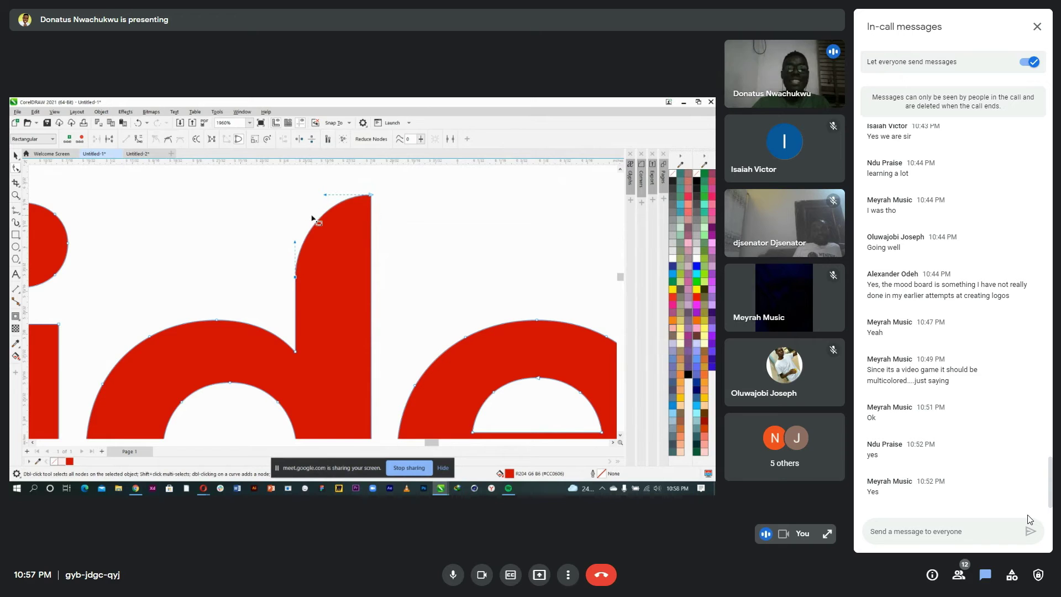
- Examine the reshaped V and d within the whole VideoNinja logo at different zoom levels
scroll(332, 232, "down", 4)
scroll(353, 238, "down", 3)
scroll(407, 274, "up", 1)
scroll(407, 275, "down", 1)
scroll(387, 265, "up", 1)
scroll(381, 262, "down", 3)
scroll(417, 265, "up", 1)
scroll(389, 263, "down", 1)
scroll(389, 260, "up", 5)
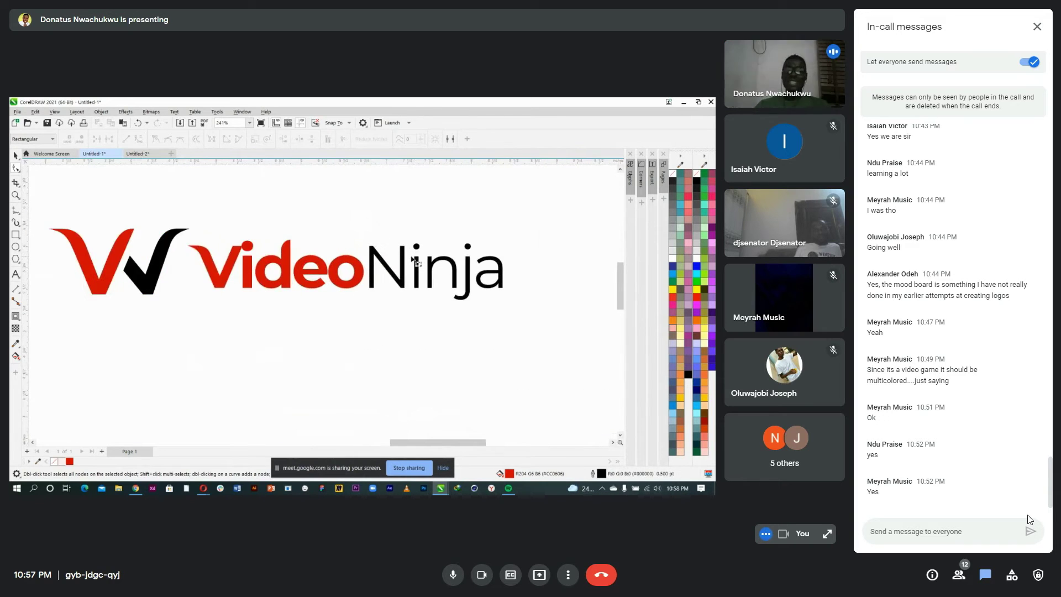
- Pull the top-right corner of the N's right stem outward and delete its top-left corner node
left_click(397, 240)
scroll(399, 242, "up", 5)
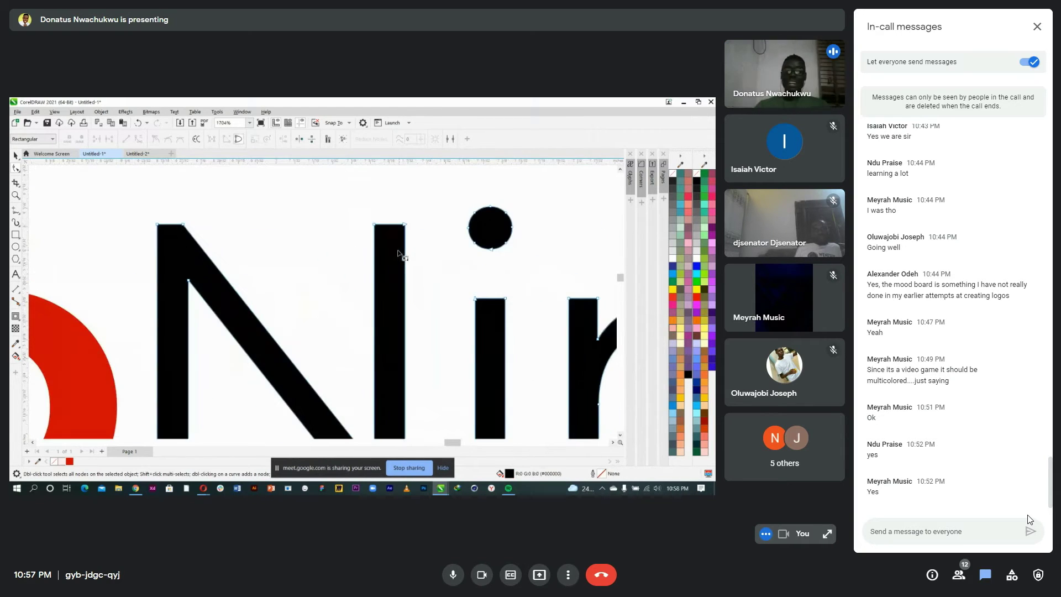
scroll(388, 257, "down", 1)
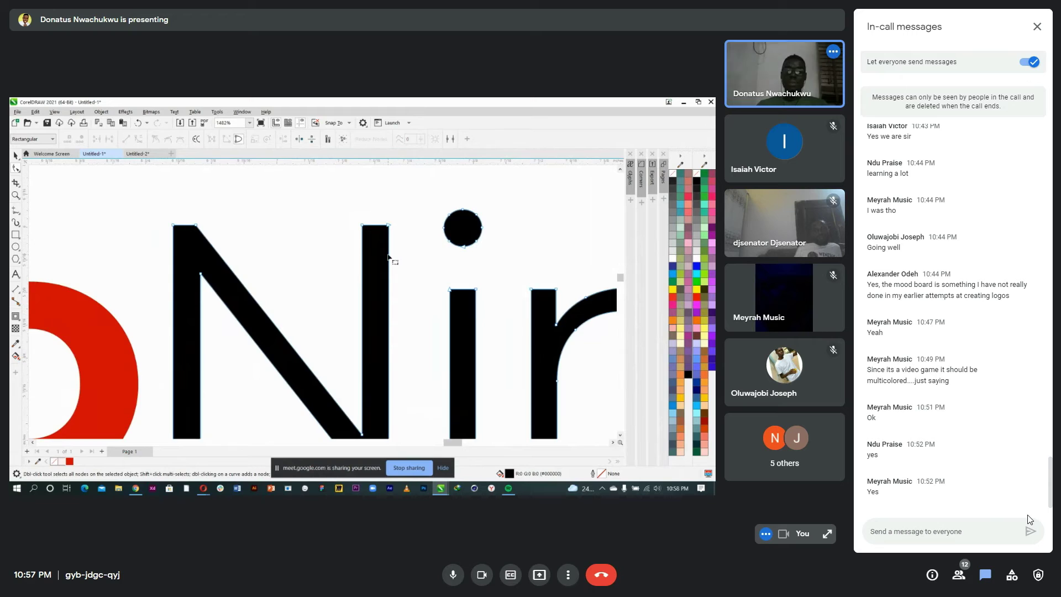
left_click_drag(389, 225, 411, 224)
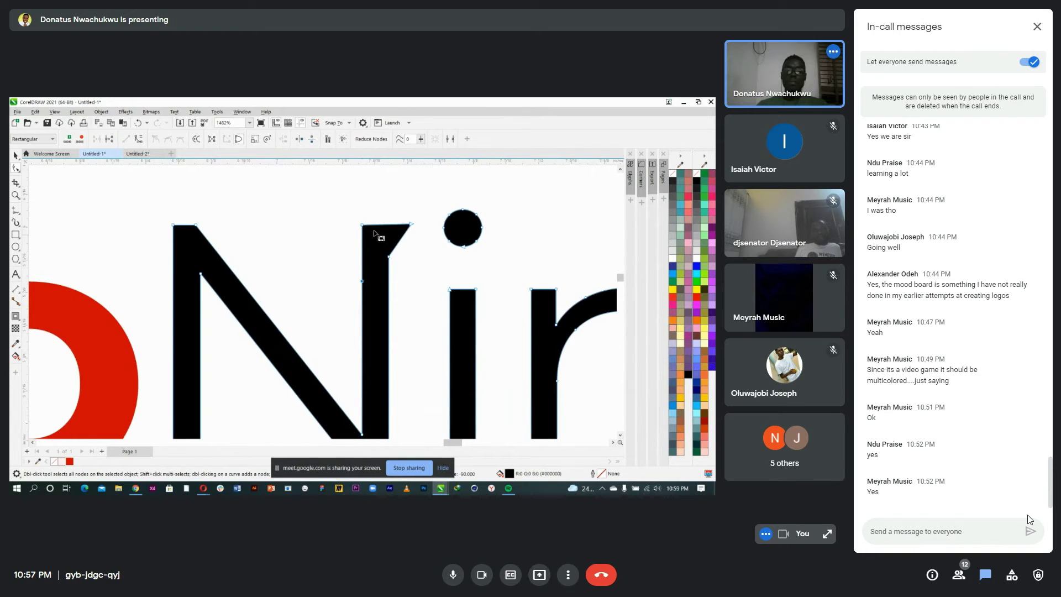
double_click(362, 226)
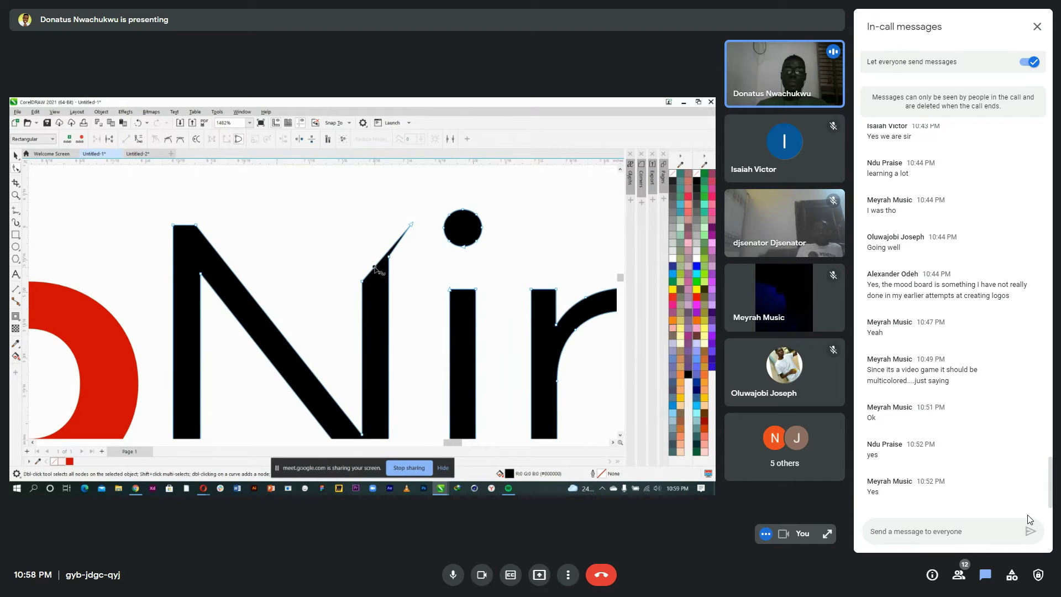
- Convert the slanted outer edge of the N's right stem to a curve and adjust its handles and tip nodes into a hook
right_click(376, 266)
left_click(413, 327)
left_click_drag(381, 263, 369, 226)
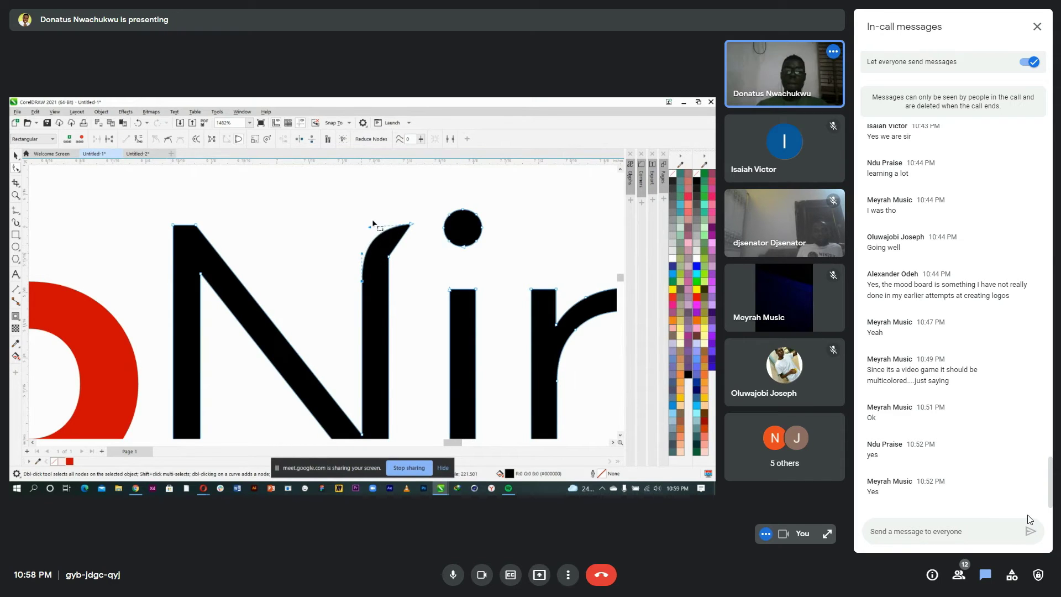
scroll(378, 230, "up", 2)
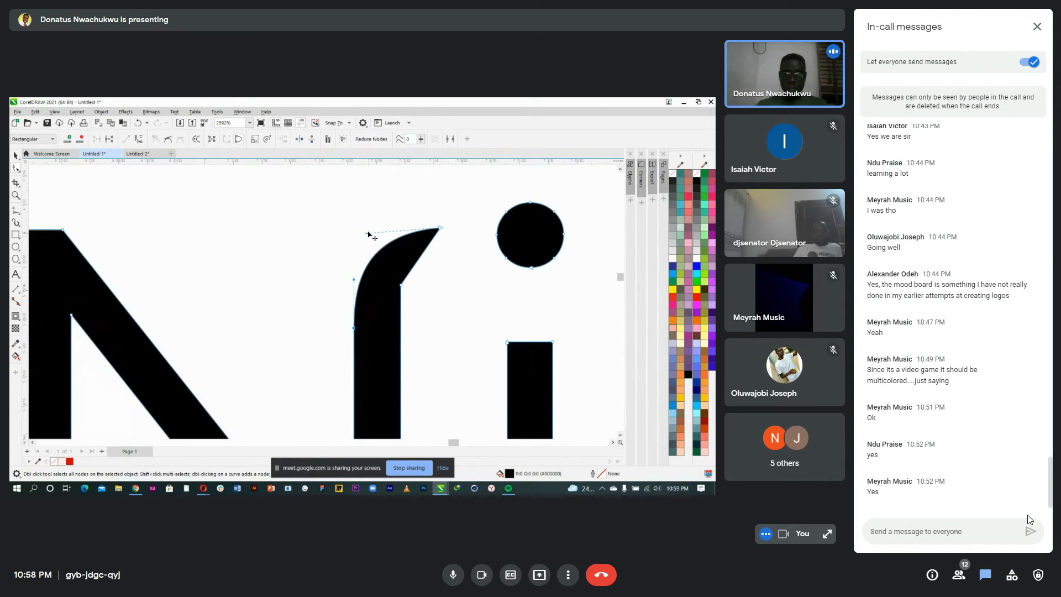
left_click_drag(401, 285, 402, 291)
left_click_drag(437, 228, 446, 227)
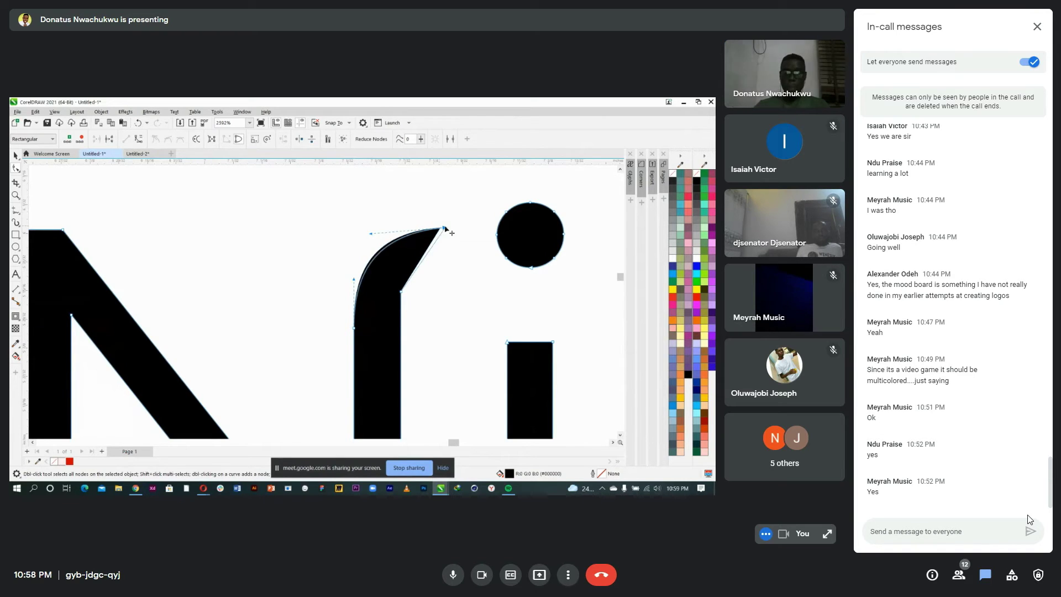
left_click_drag(353, 280, 348, 269)
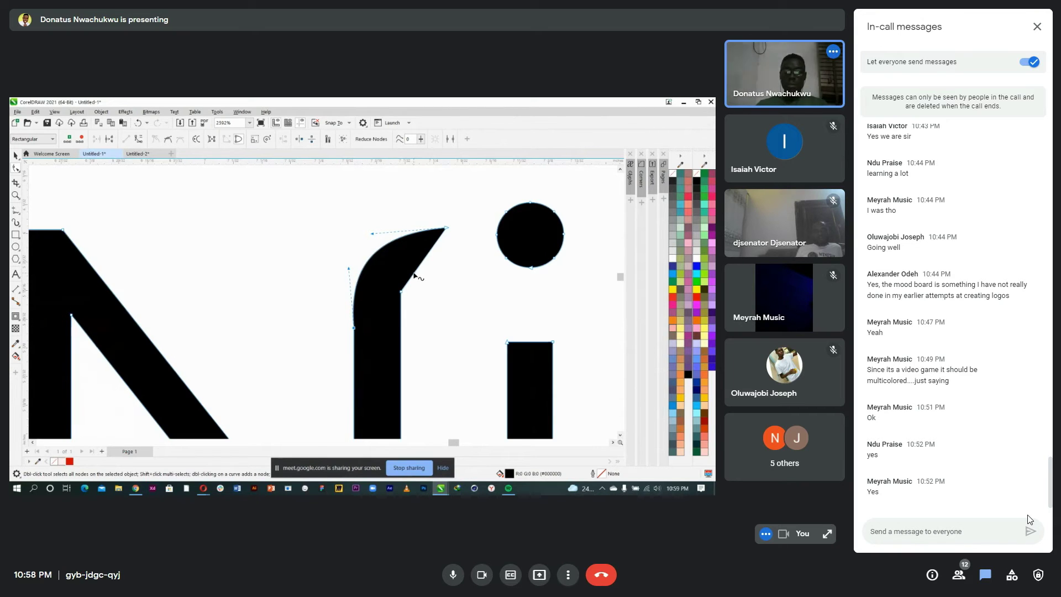
- Convert the inner edge of the N's hooked tip to a curve and bend it inward to taper the tip
right_click(415, 275)
left_click(437, 331)
mouse_move(416, 272)
left_mouse_down()
mouse_move(424, 258)
mouse_move(411, 265)
left_mouse_up()
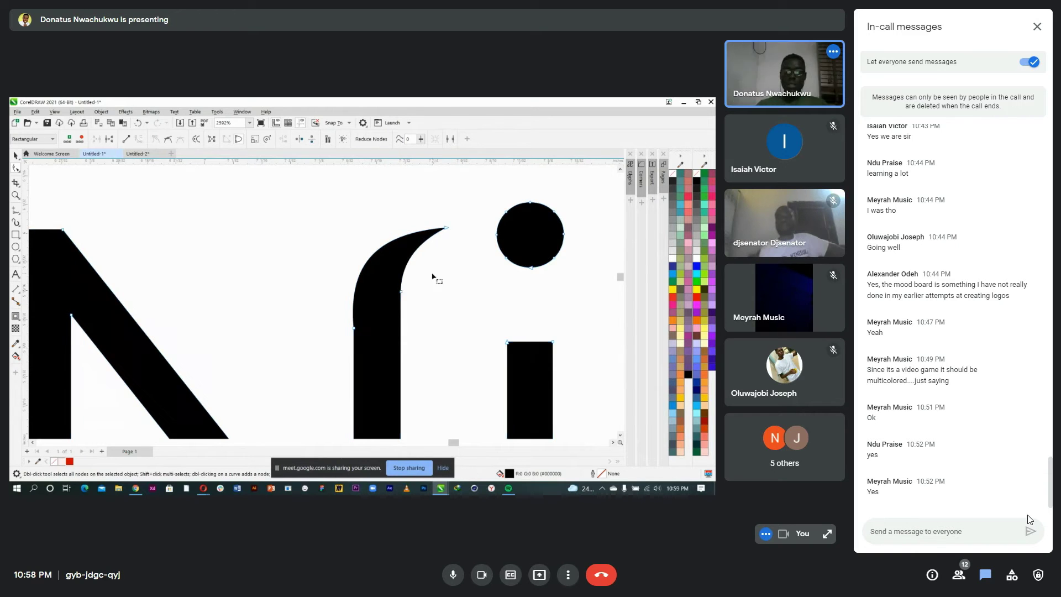
scroll(421, 277, "down", 5)
scroll(399, 243, "down", 3)
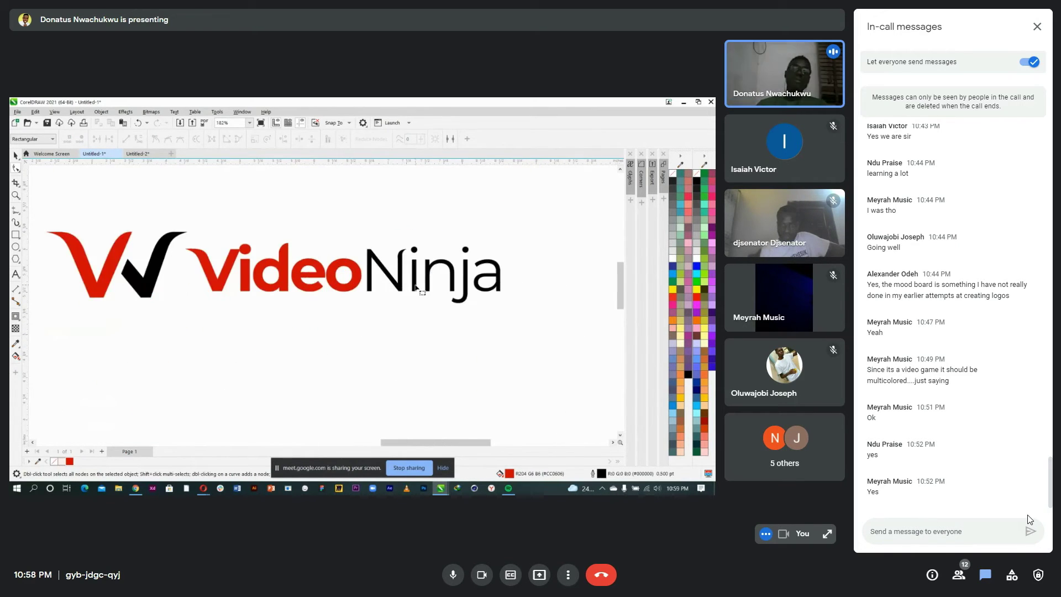
scroll(415, 293, "up", 4)
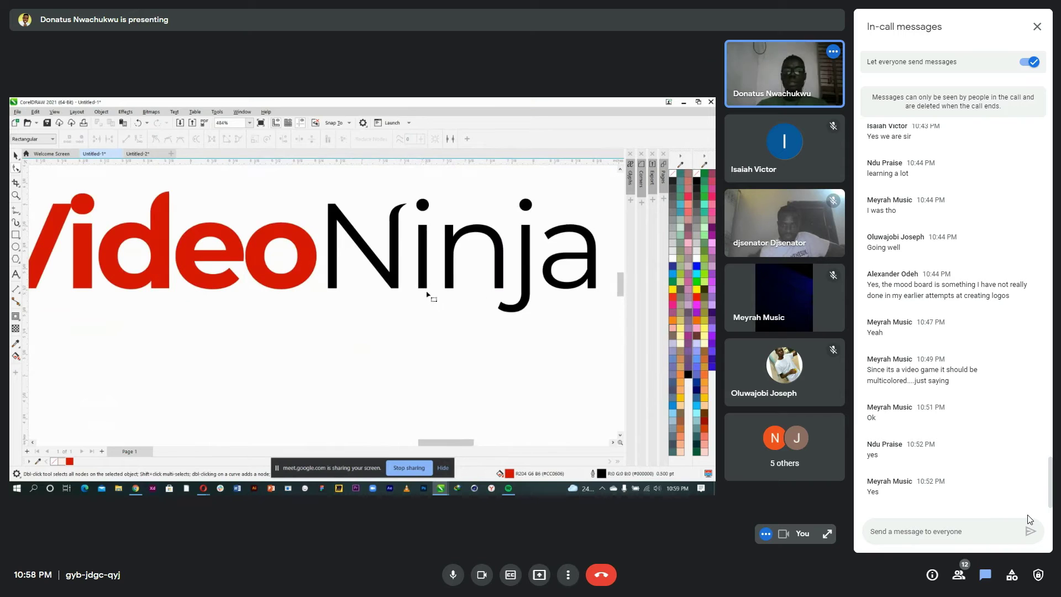
- Extend the bottom of the lowercase n's right stem down until it overlaps the tip of the j's tail
scroll(386, 277, "down", 1)
scroll(394, 275, "up", 8)
left_click(365, 263)
scroll(387, 289, "up", 5)
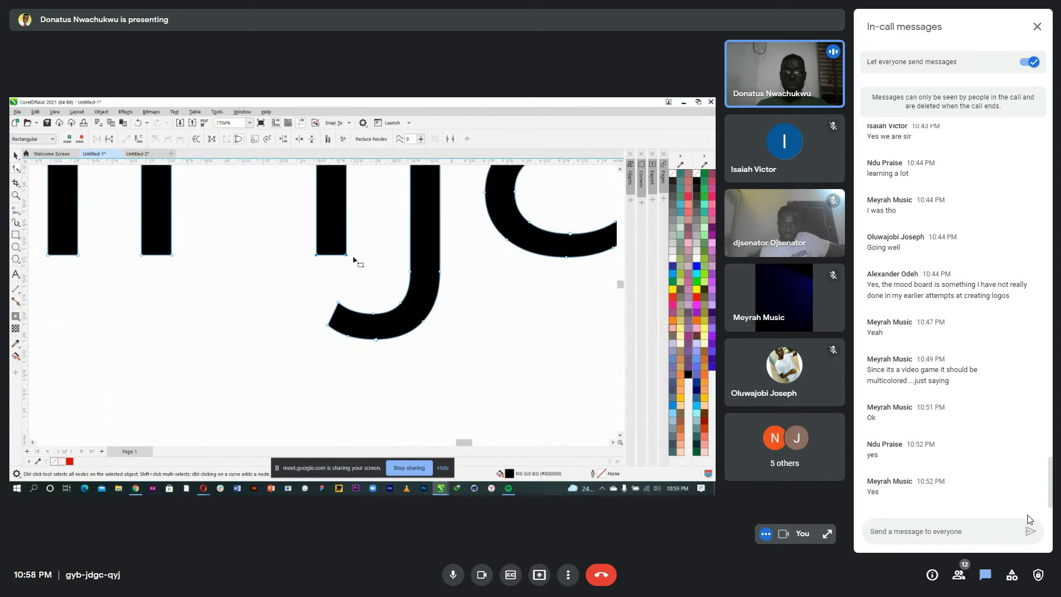
left_click_drag(345, 256, 344, 336)
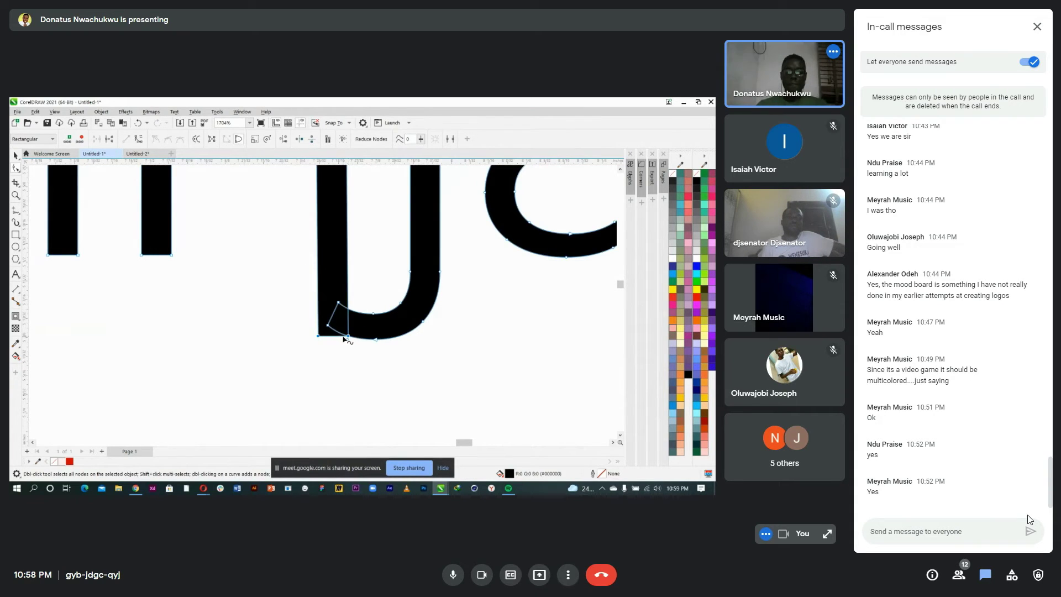
scroll(344, 336, "down", 2)
scroll(344, 335, "up", 3)
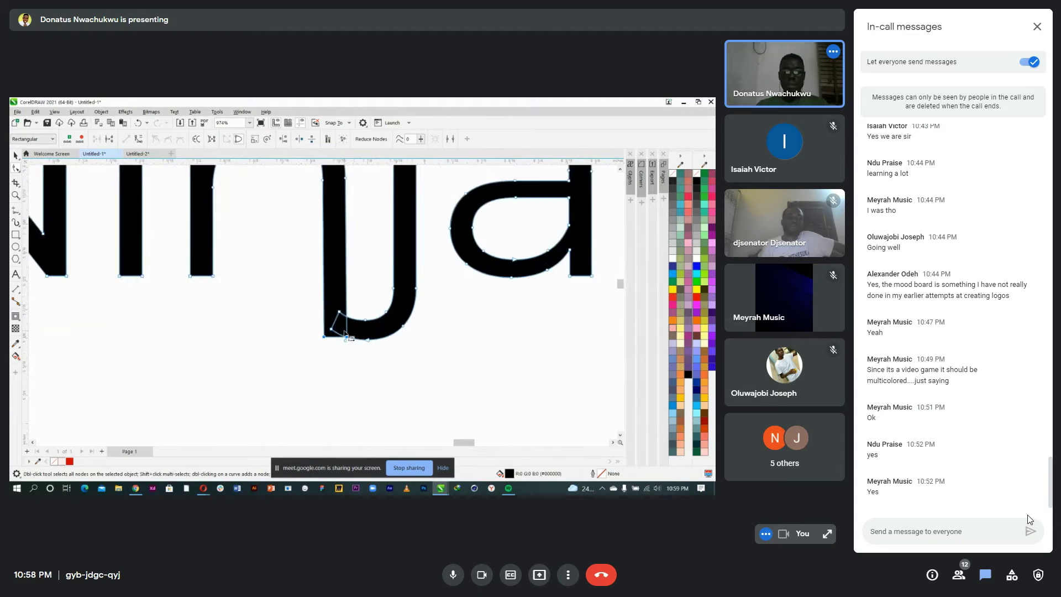
scroll(308, 317, "up", 1)
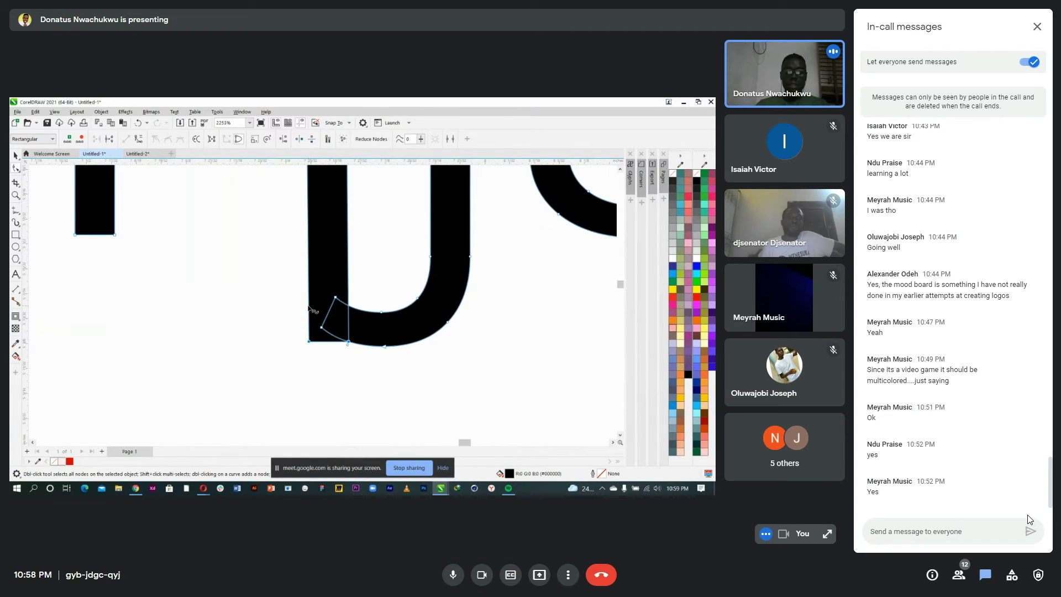
- Delete the stem's bottom-left corner node, convert the resulting slanted edge to a curve and bend it to blend into the j's tail
key("Delete")
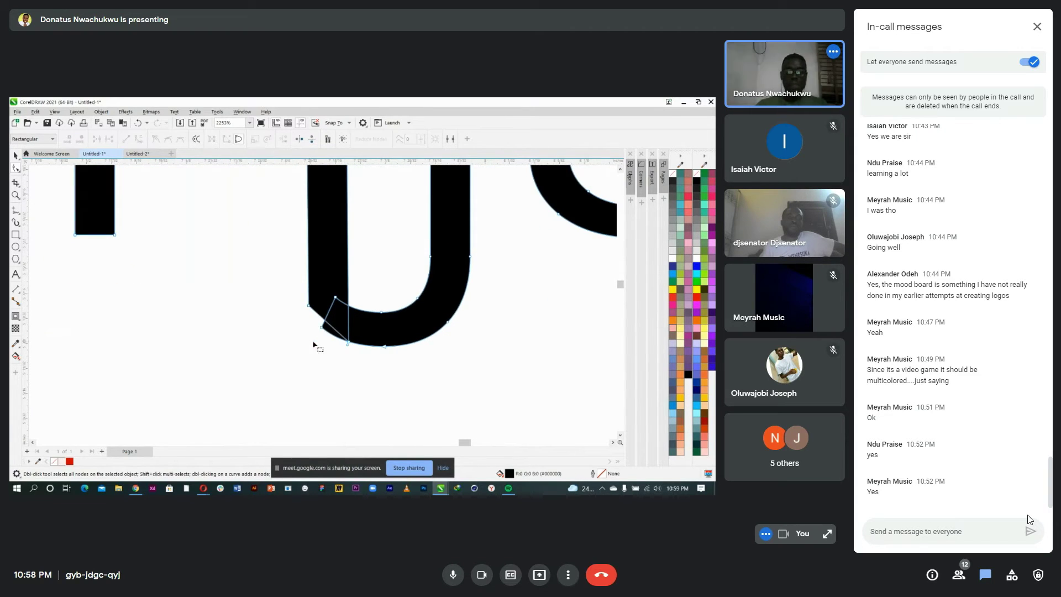
right_click(317, 316)
left_click(336, 367)
scroll(320, 274, "up", 5)
mouse_move(341, 315)
left_mouse_down()
mouse_move(307, 321)
mouse_move(349, 331)
left_mouse_up()
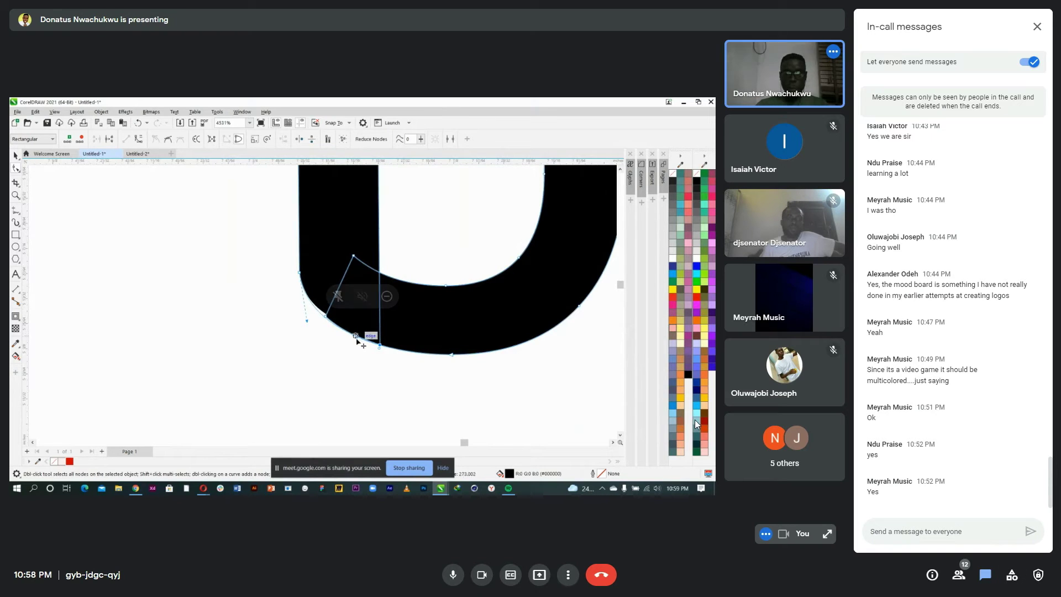
key("Escape")
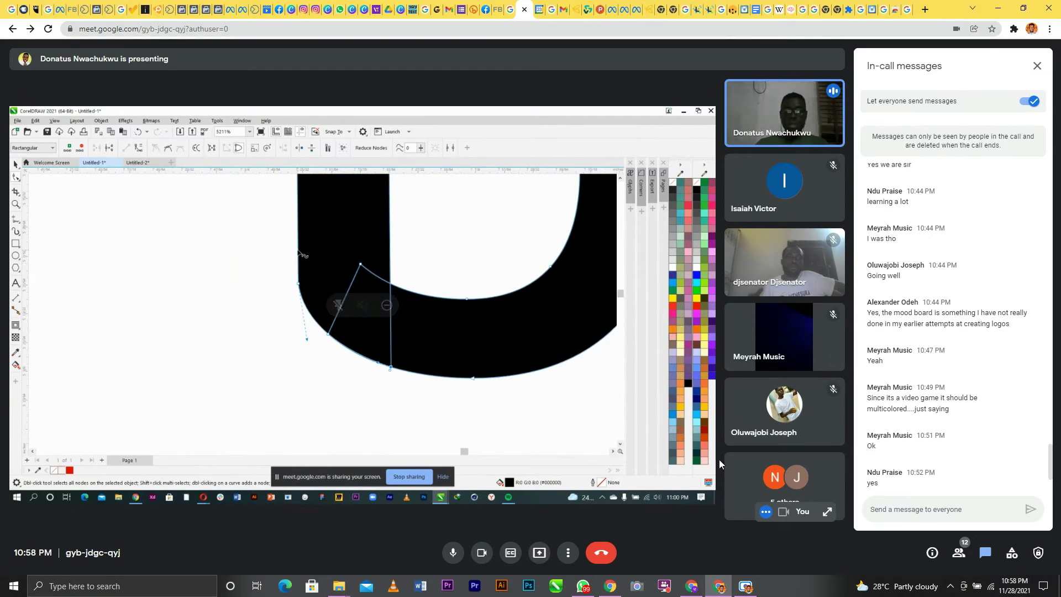
mouse_move(746, 590)
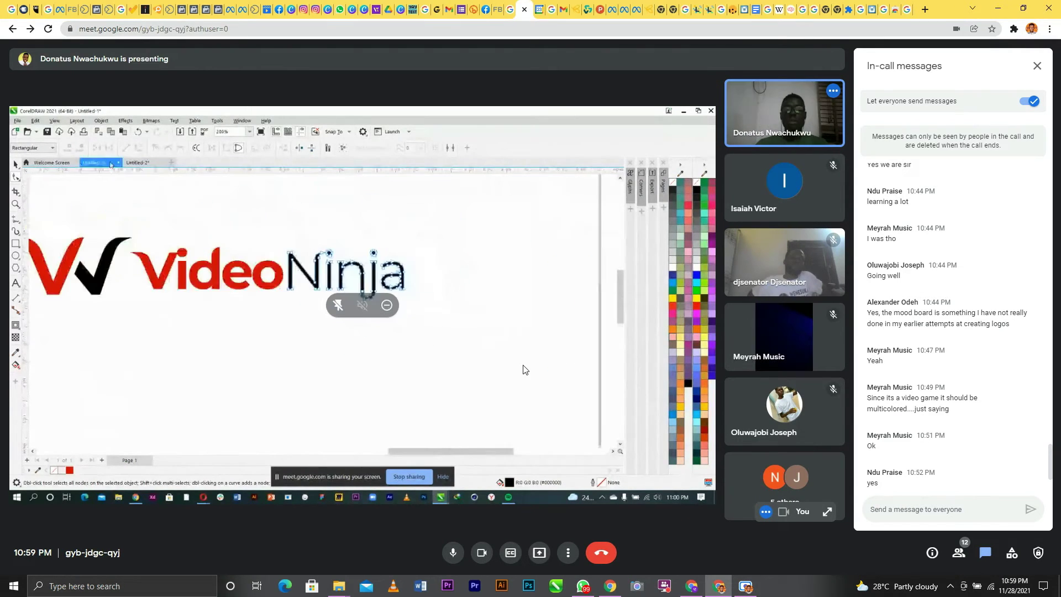
double_click(524, 369)
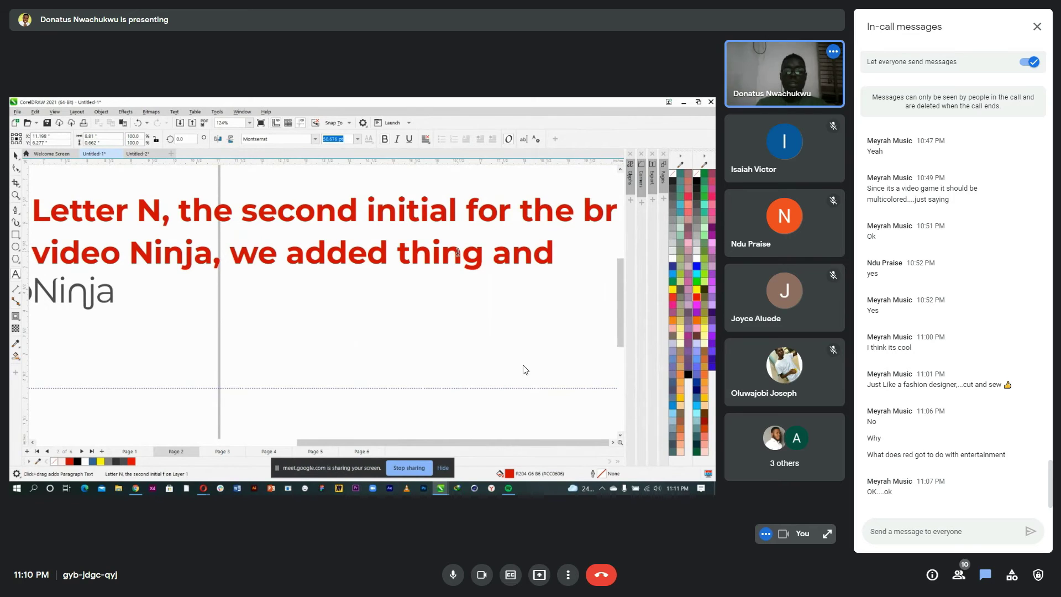
- Replace "thing and" with "the ninja effect" in the second line of the Letter N description
key("BackSpace")
key("BackSpace")
key("BackSpace")
key("BackSpace")
key("BackSpace")
key("BackSpace")
key("BackSpace")
key("BackSpace")
key("BackSpace")
key("BackSpace")
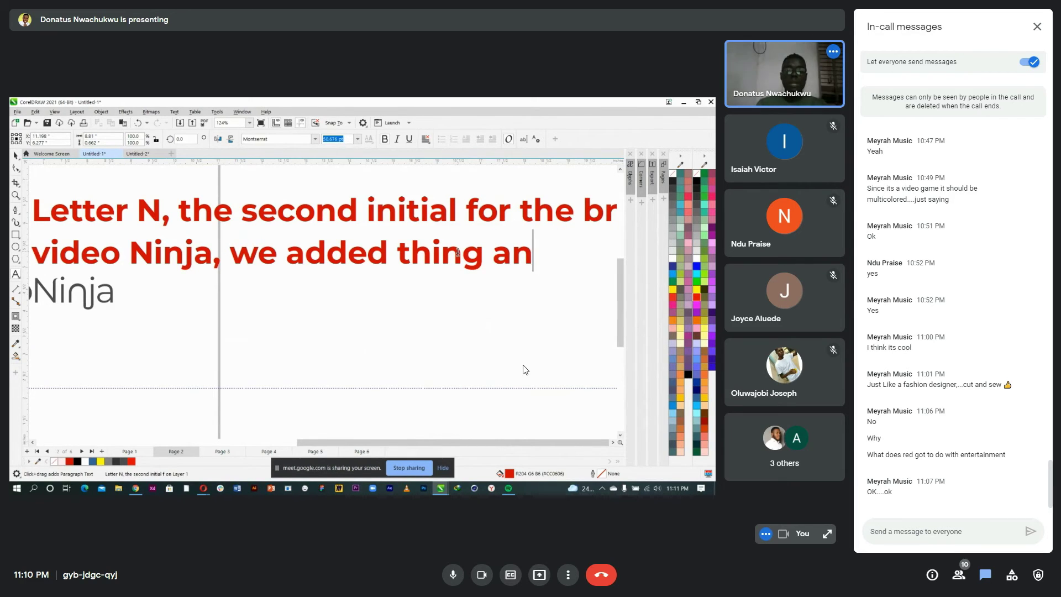
type("the ")
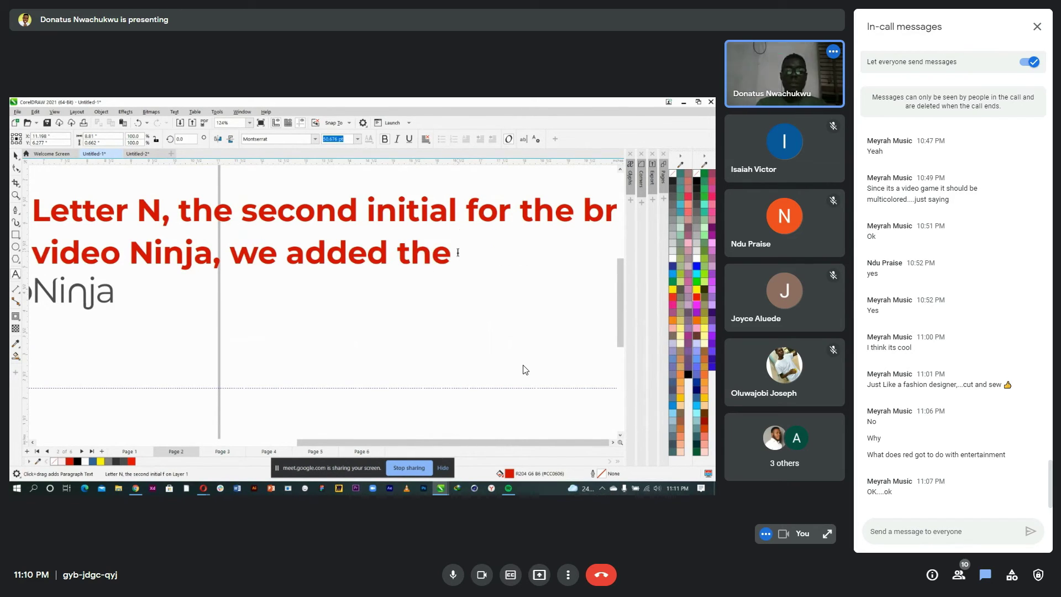
type("ninn")
key("BackSpace")
type("ja")
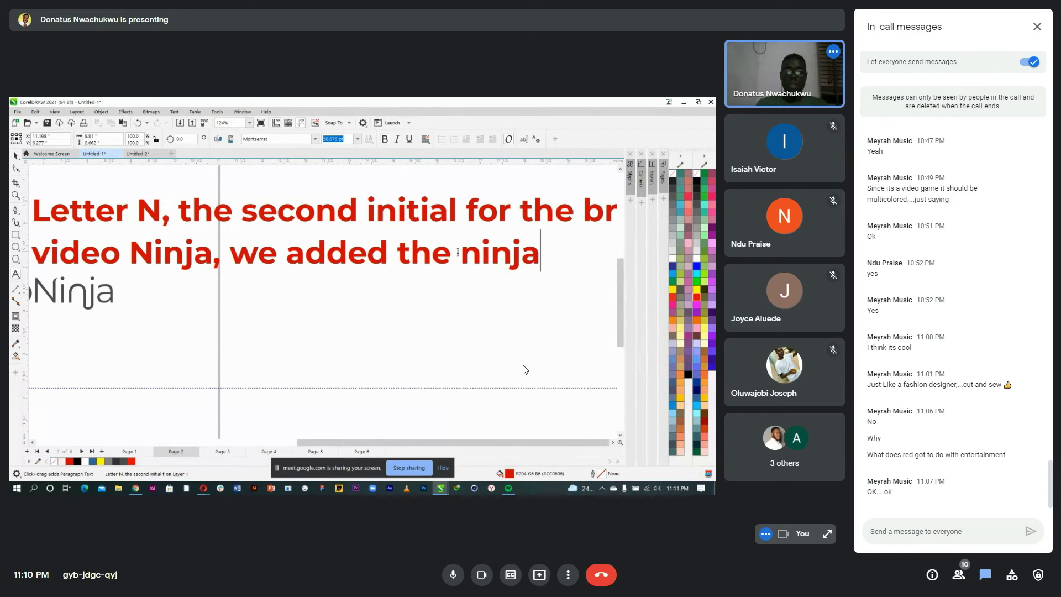
type(" effect")
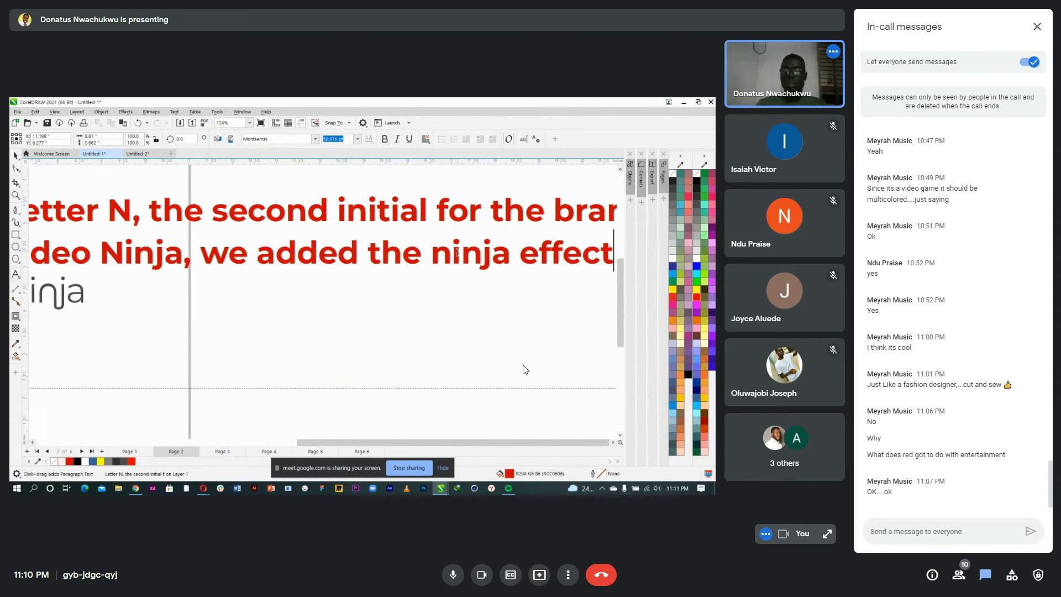
- Add a third line reading "to add meaning to the logo" to the Letter N description
key("Return")
type("to so")
key("BackSpace")
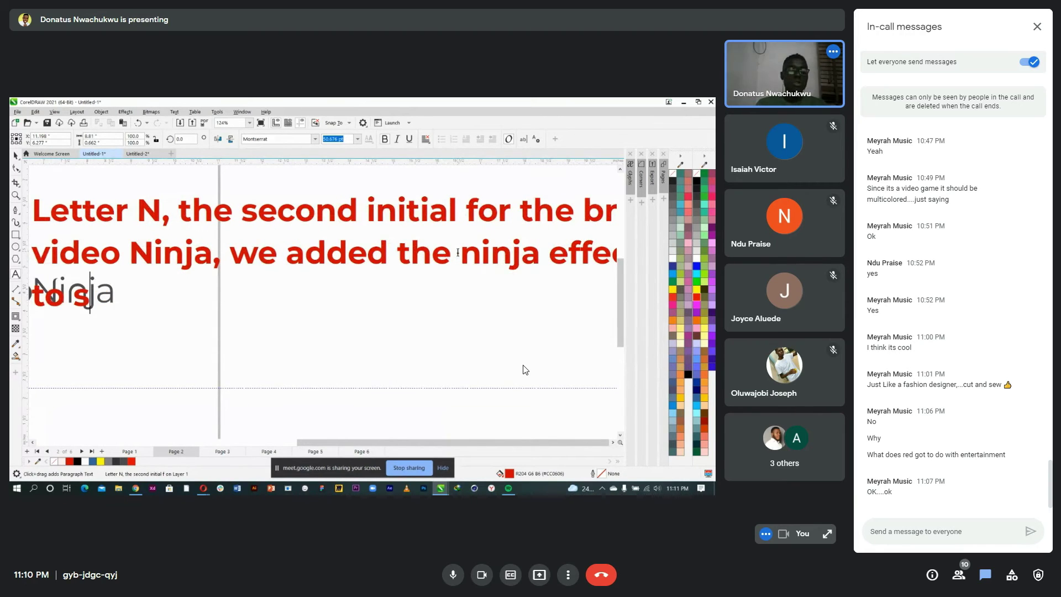
type("h")
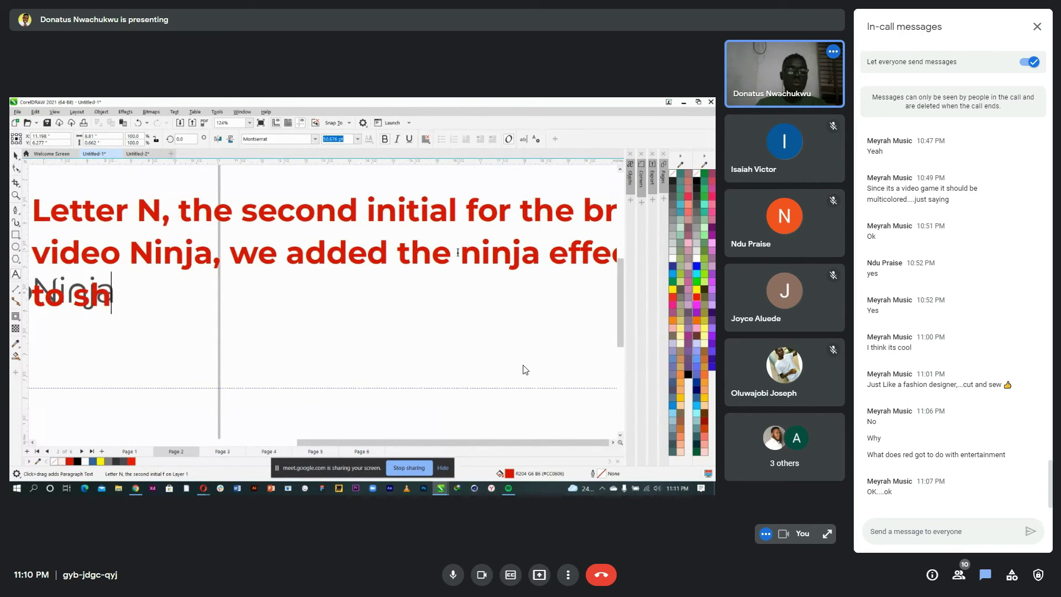
type("ow the meanin")
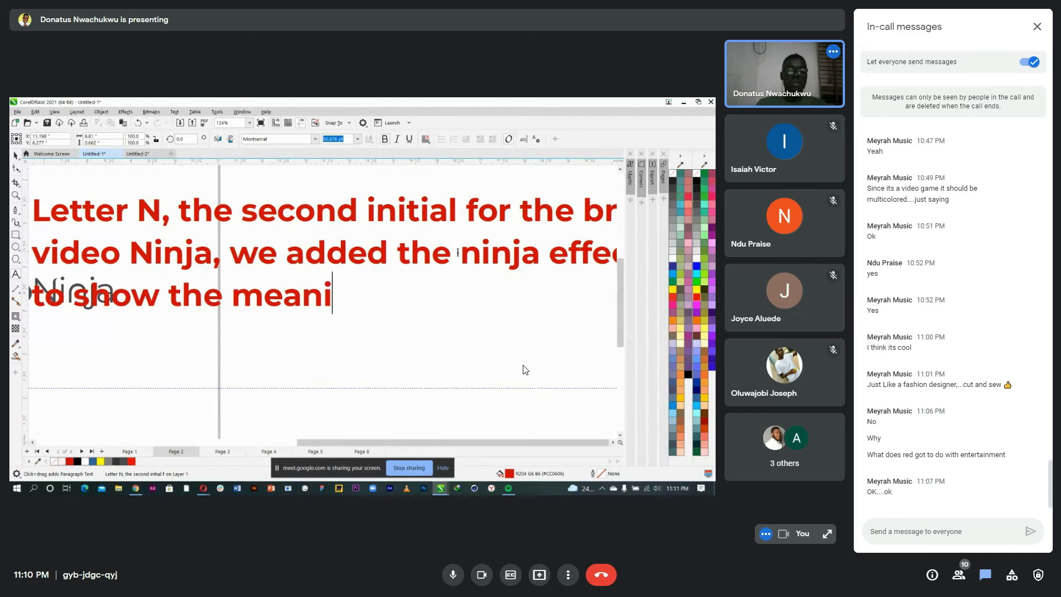
key("BackSpace")
key("BackSpace")
key("BackSpace")
key("BackSpace")
key("BackSpace")
key("BackSpace")
key("BackSpace")
key("BackSpace")
key("BackSpace")
key("BackSpace")
key("BackSpace")
key("BackSpace")
key("BackSpace")
key("BackSpace")
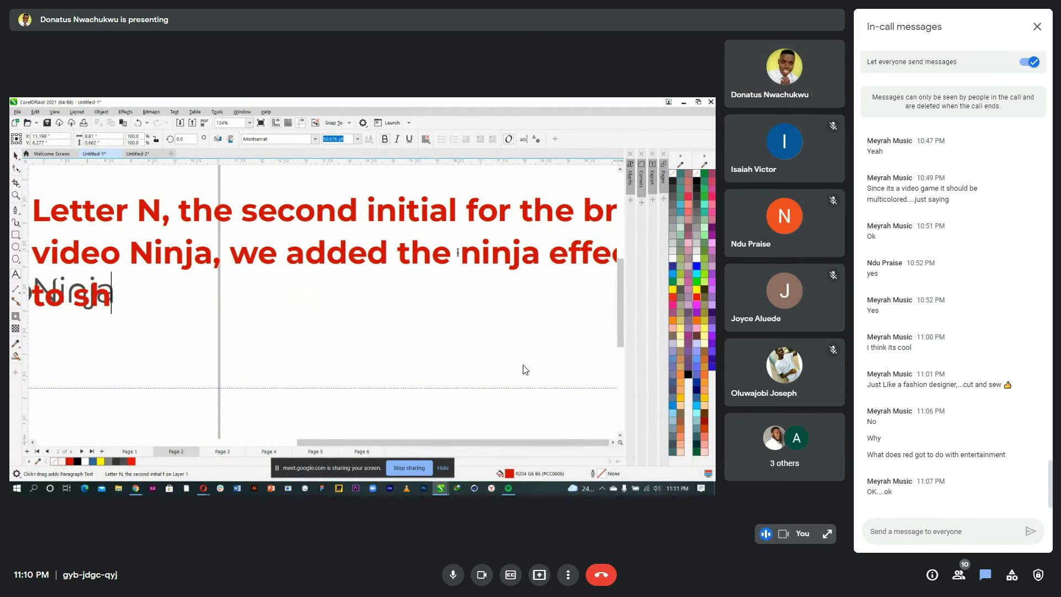
key("BackSpace")
type("add mea")
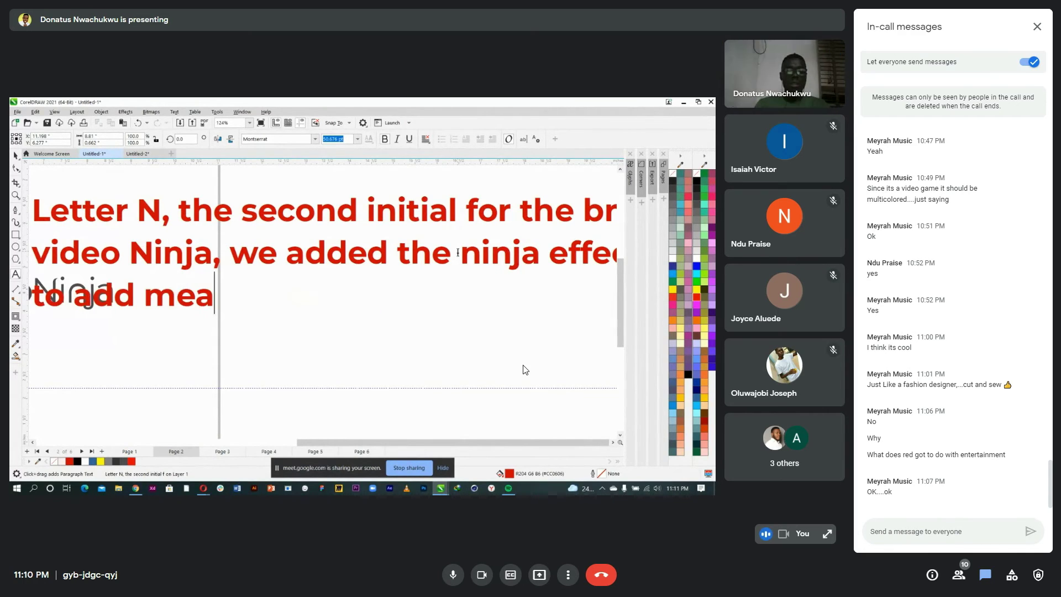
type("ning to the ")
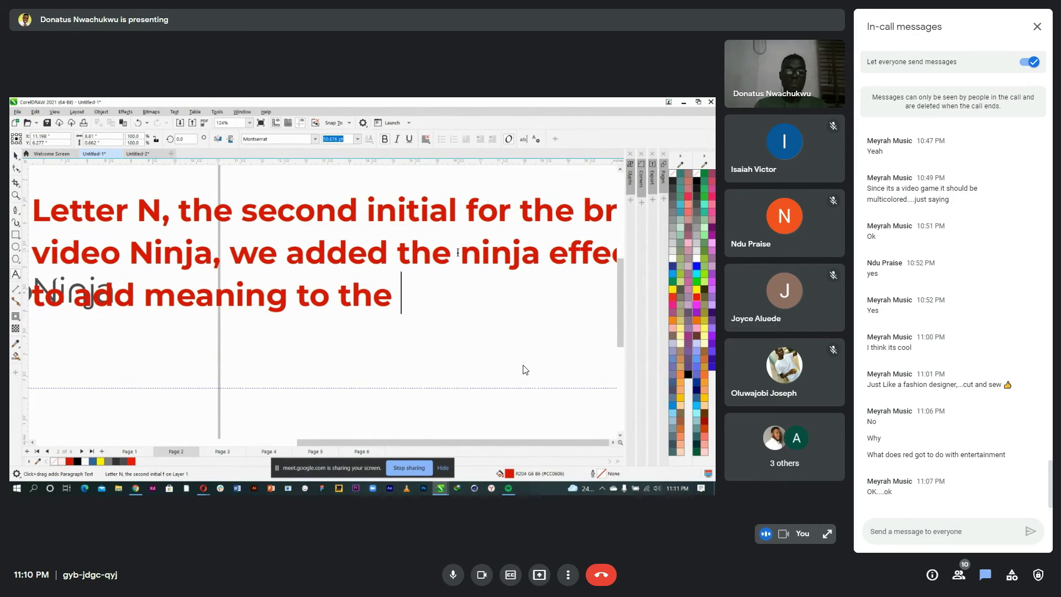
type("l")
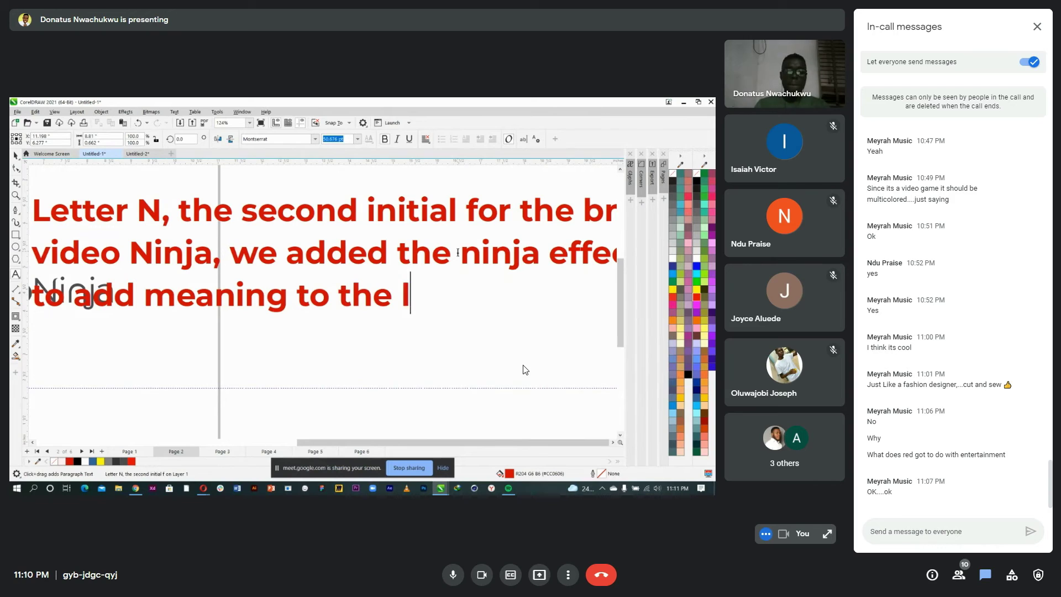
type("ogo")
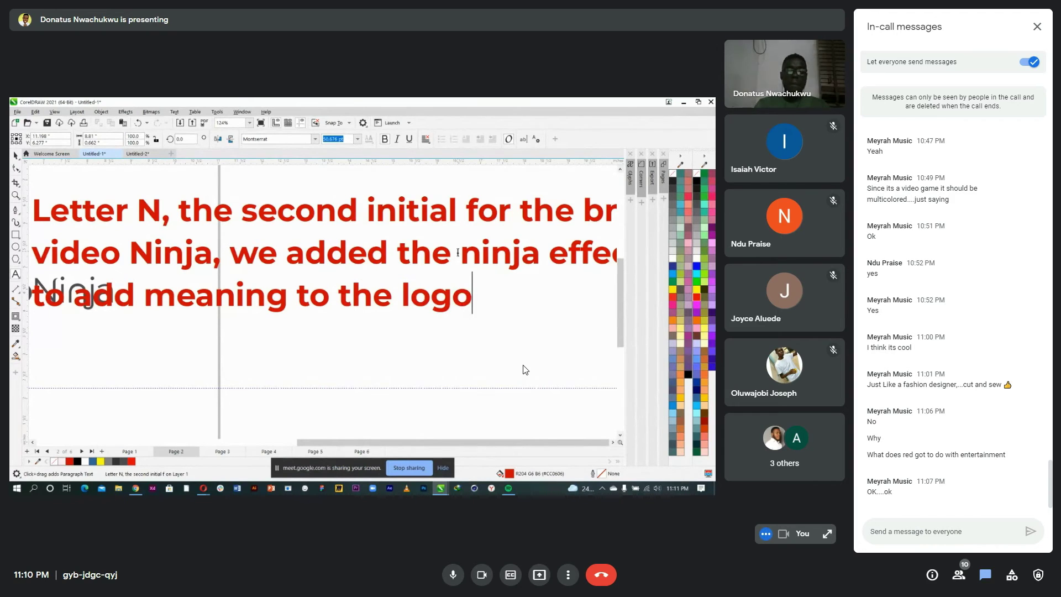
key("Escape")
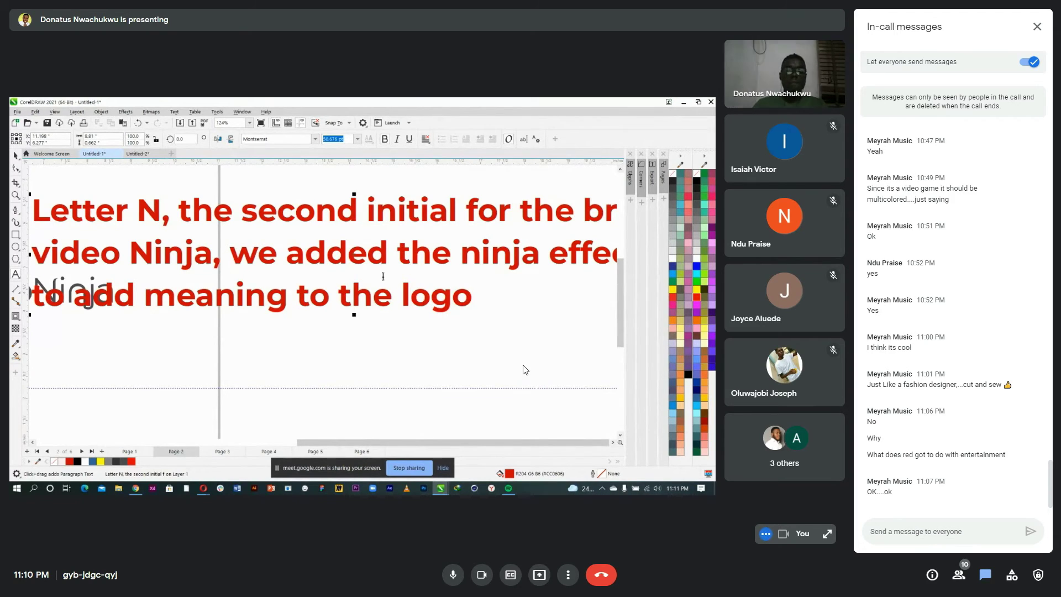
- Complete the Letter V description from "for Video, we also added the ninja feel" through "we made it look like a dancing ninja."
scroll(383, 276, "down", 5)
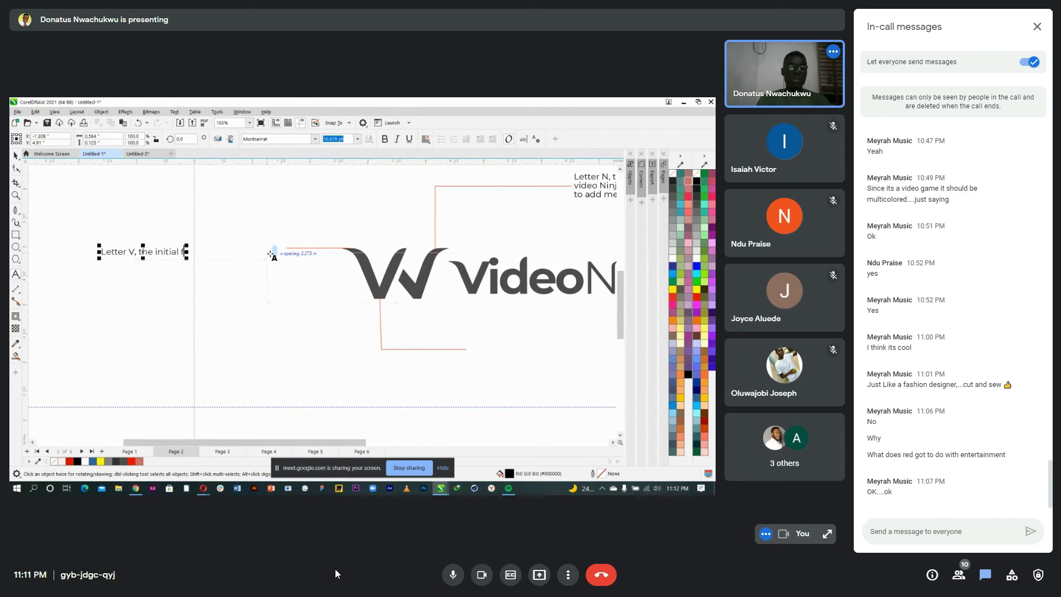
type("or Video")
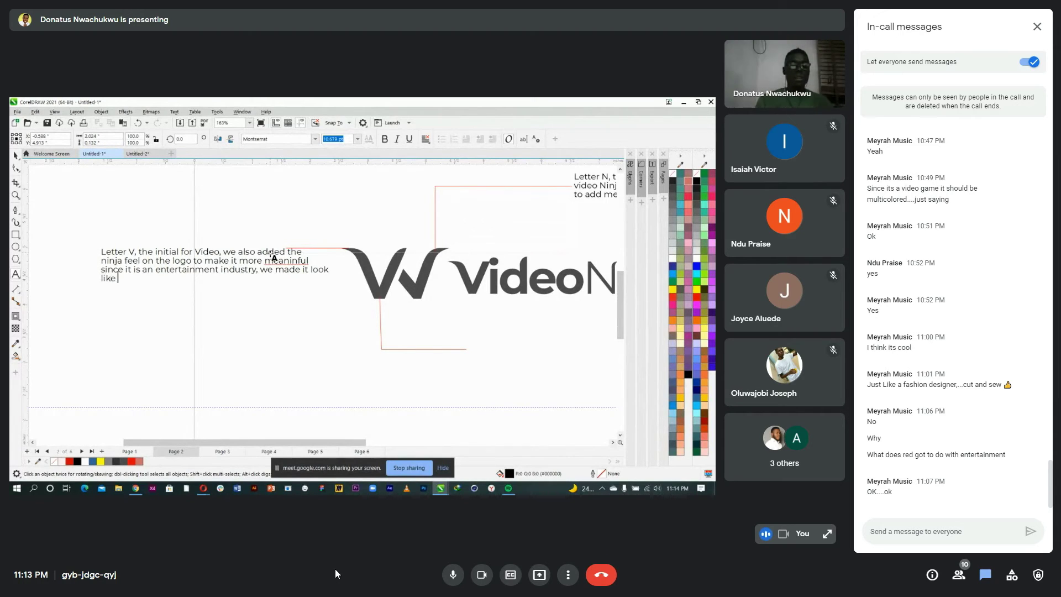
type("ing nin")
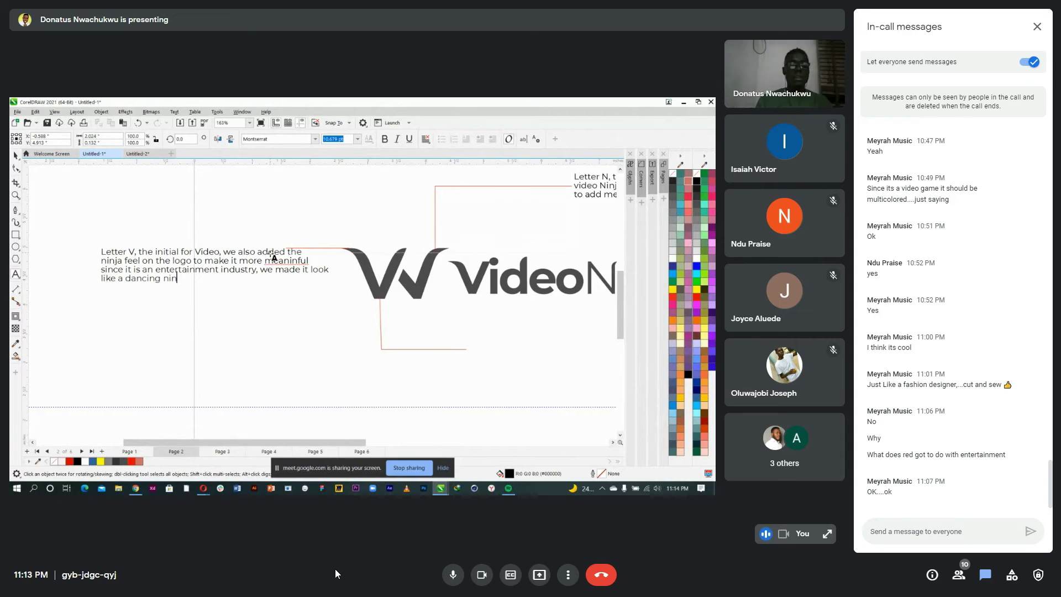
type("ja.")
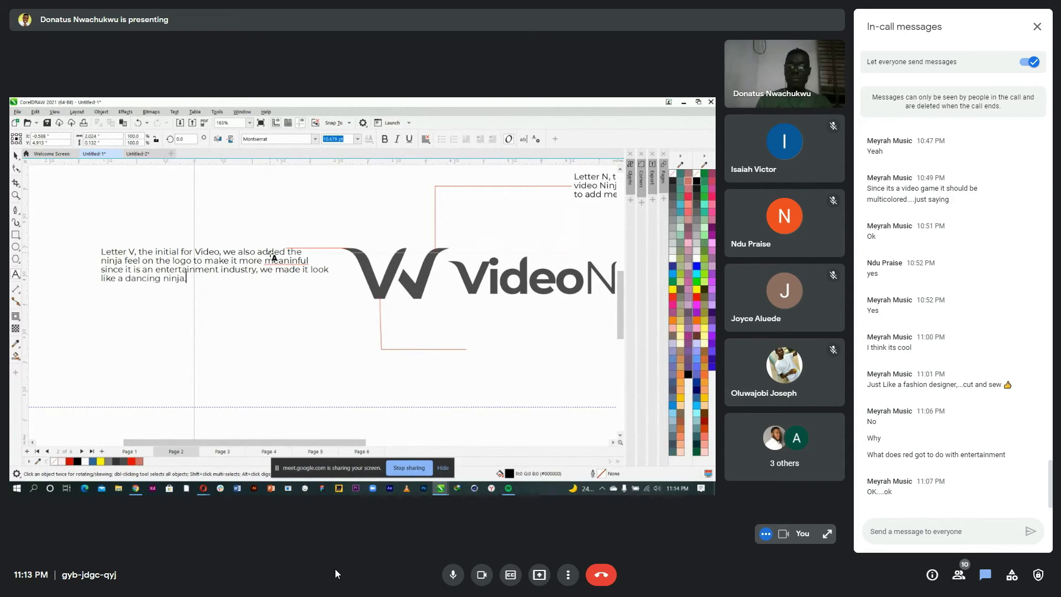
left_click(15, 155)
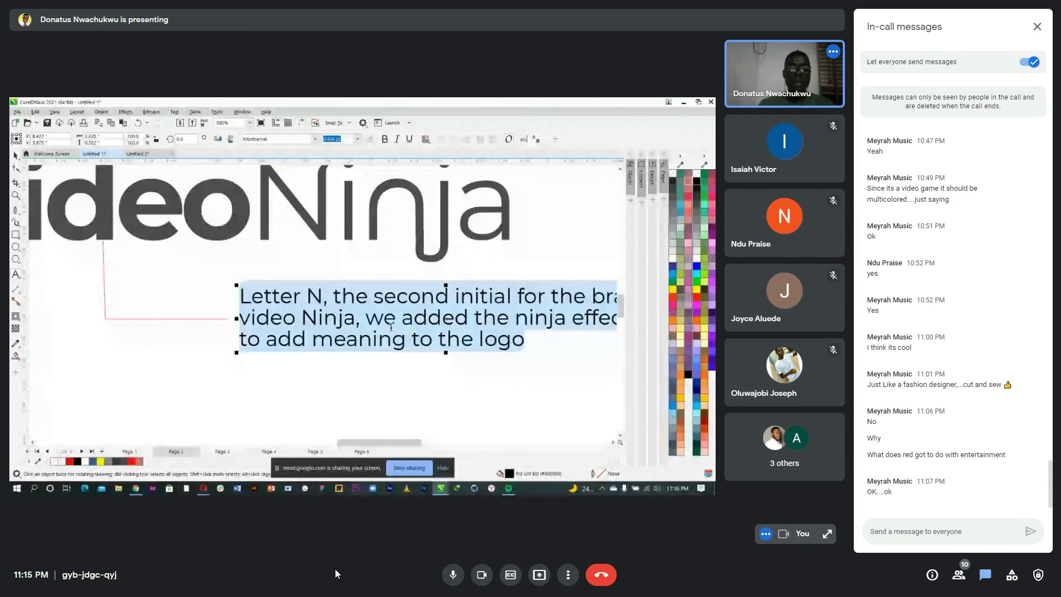
left_click(480, 581)
left_click(480, 581)
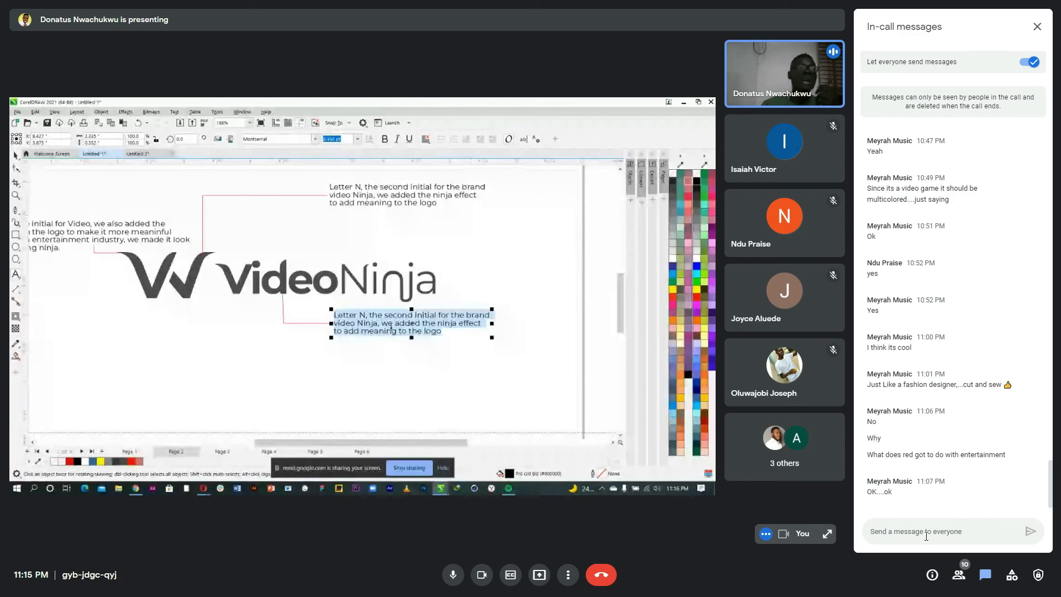
- Send the in-call message "A logo must be more meaningful than beautiful" to everyone
type("A")
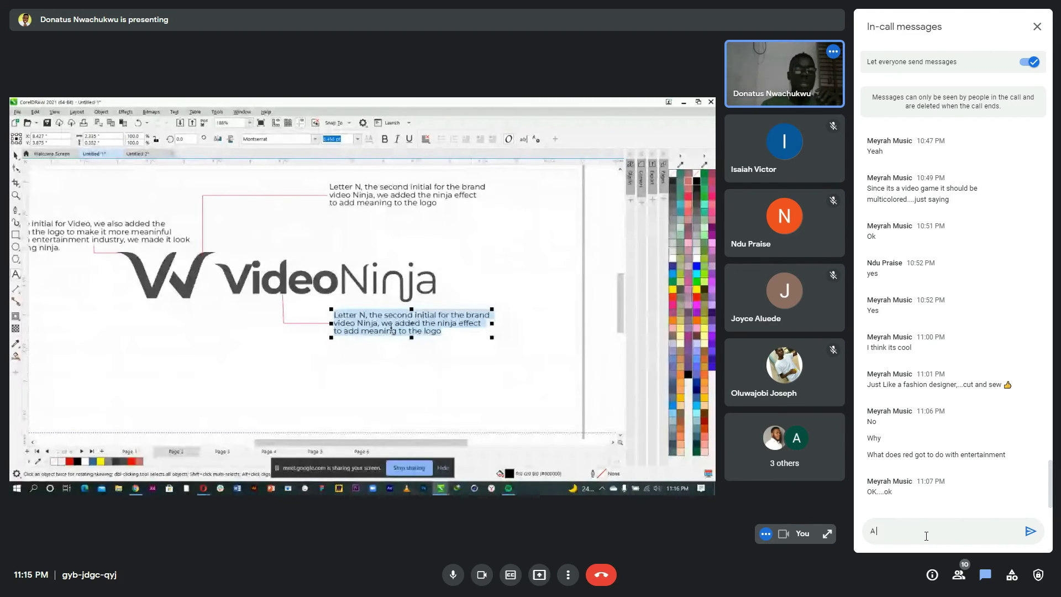
type(" logo")
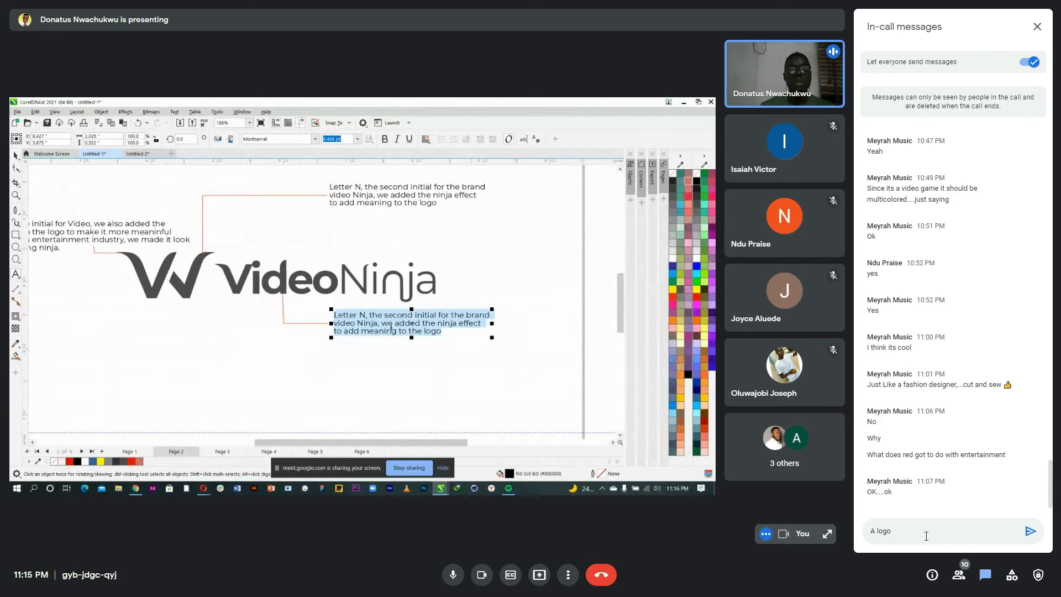
type("m")
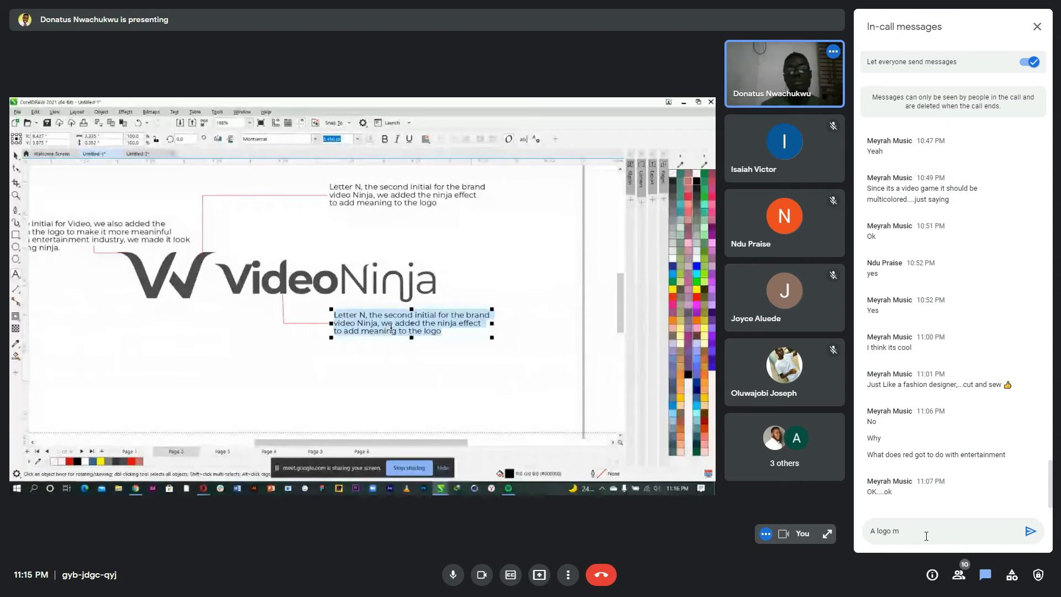
type("ustd")
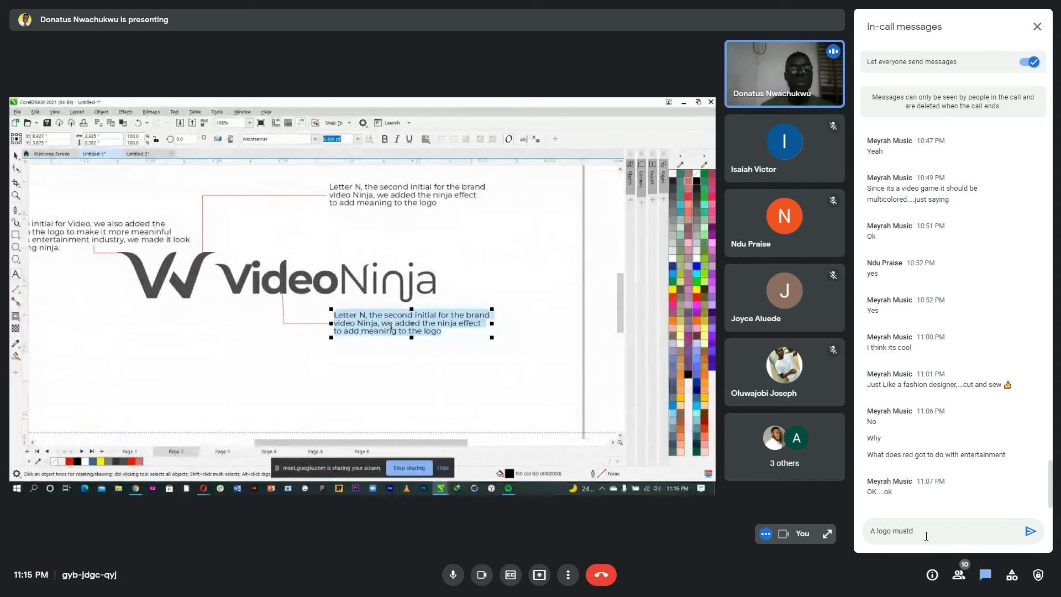
key("BackSpace")
type(" b")
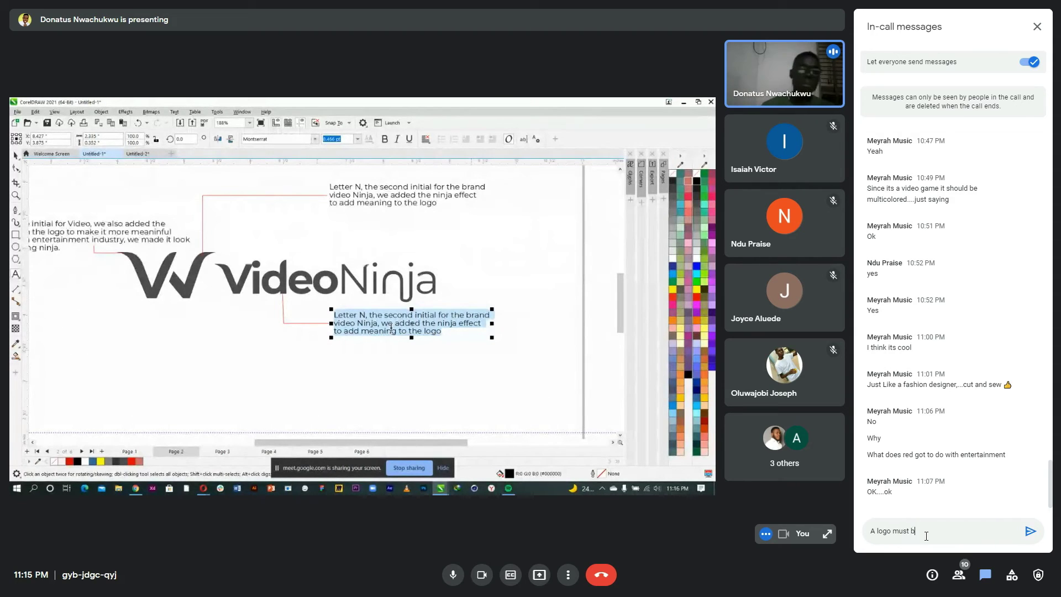
type("e more")
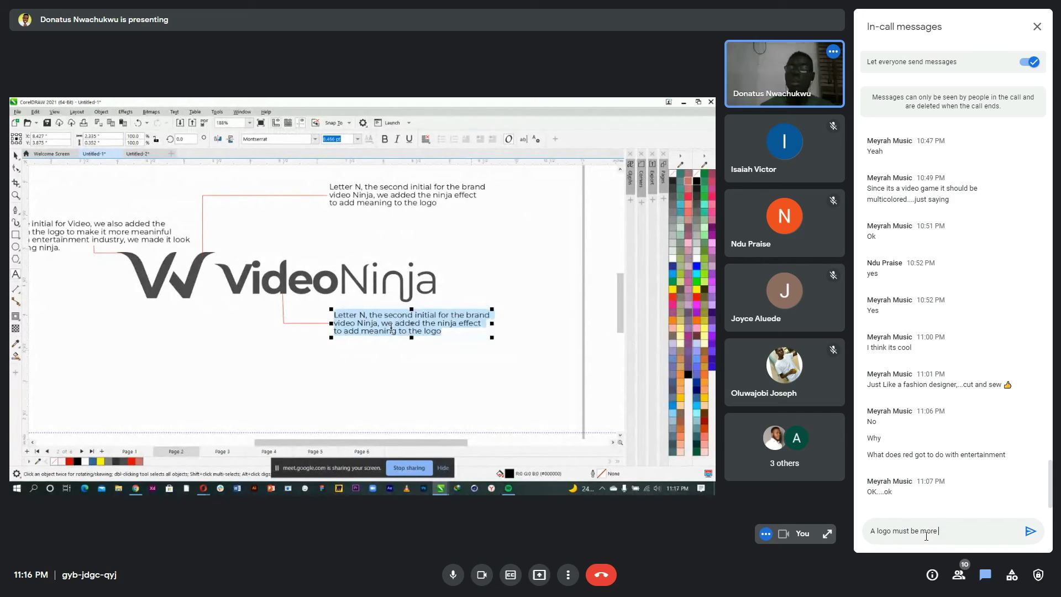
type(" meaningful")
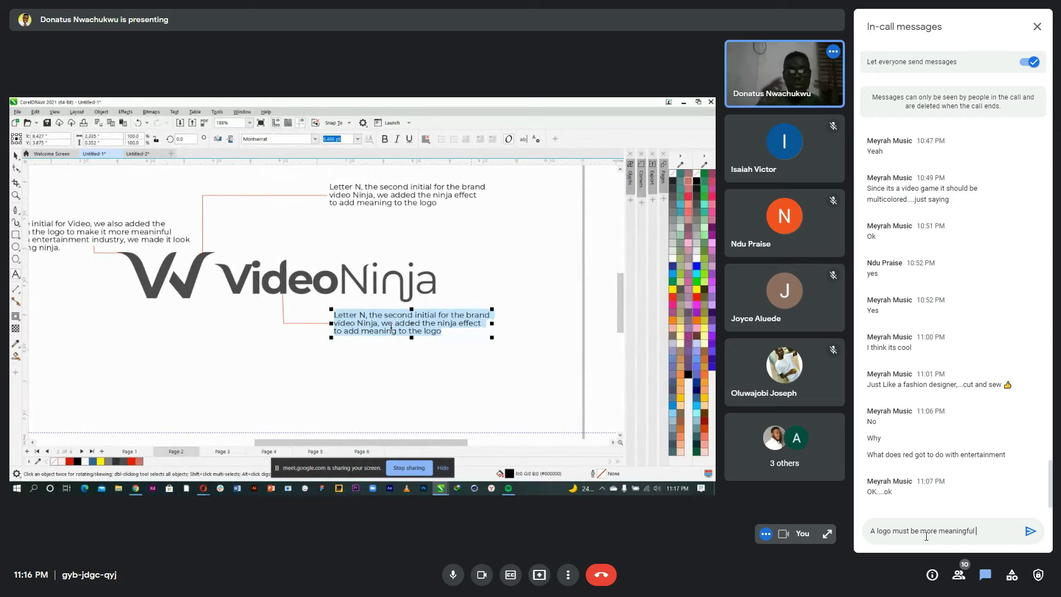
type(" than be")
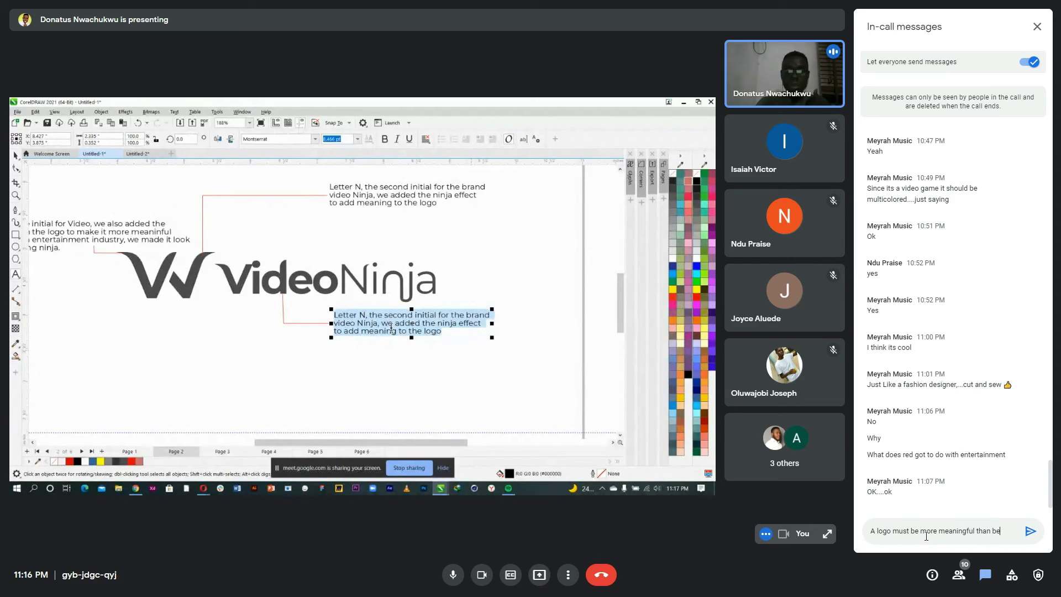
type("autiful")
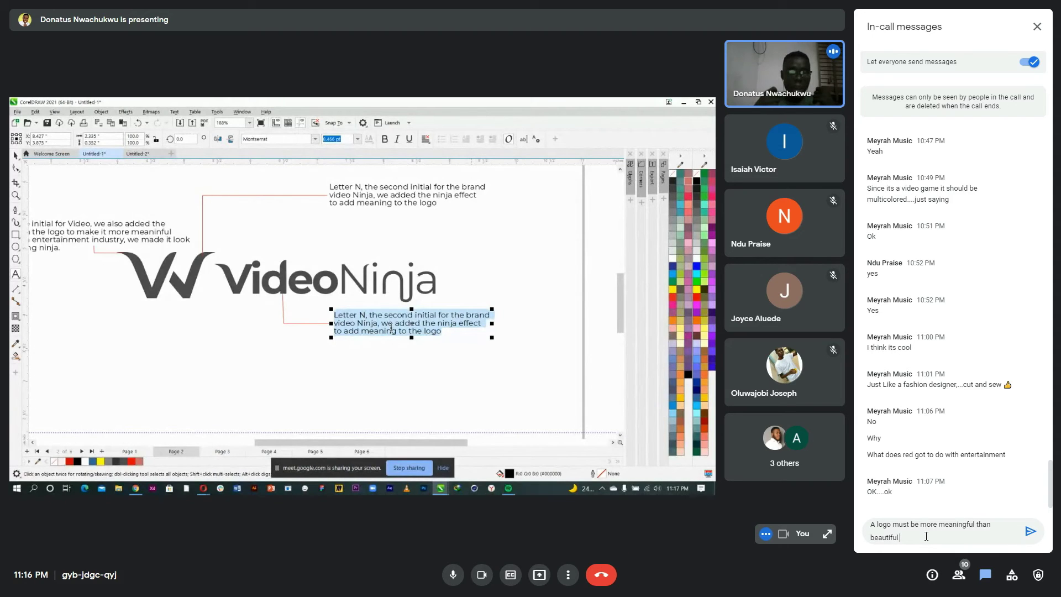
key("Return")
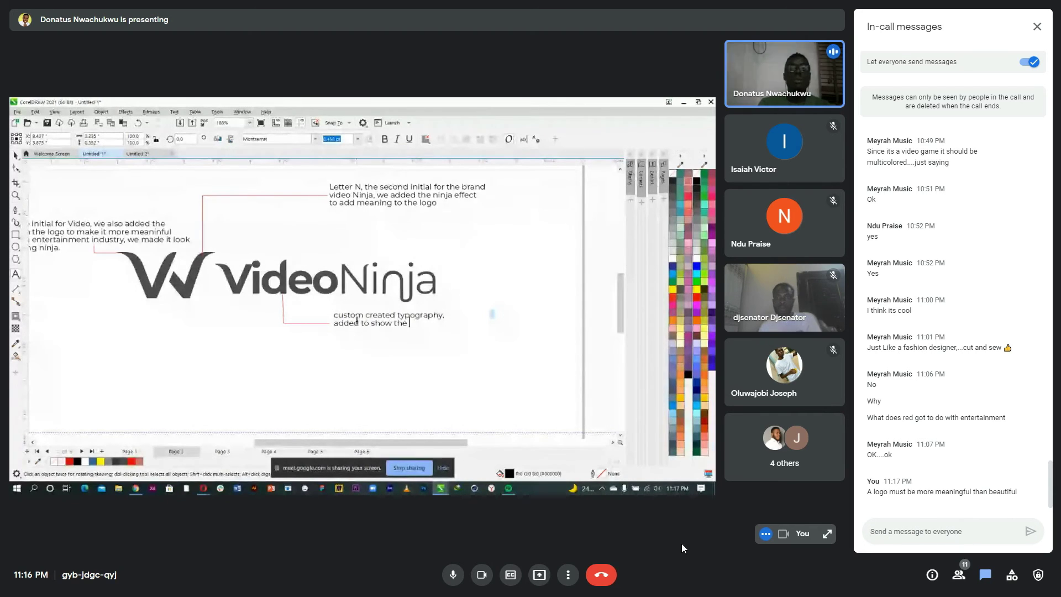
- Leave full screen, set the call layout to Spotlight and close the in-call messages to enlarge the shared presentation
key("F11")
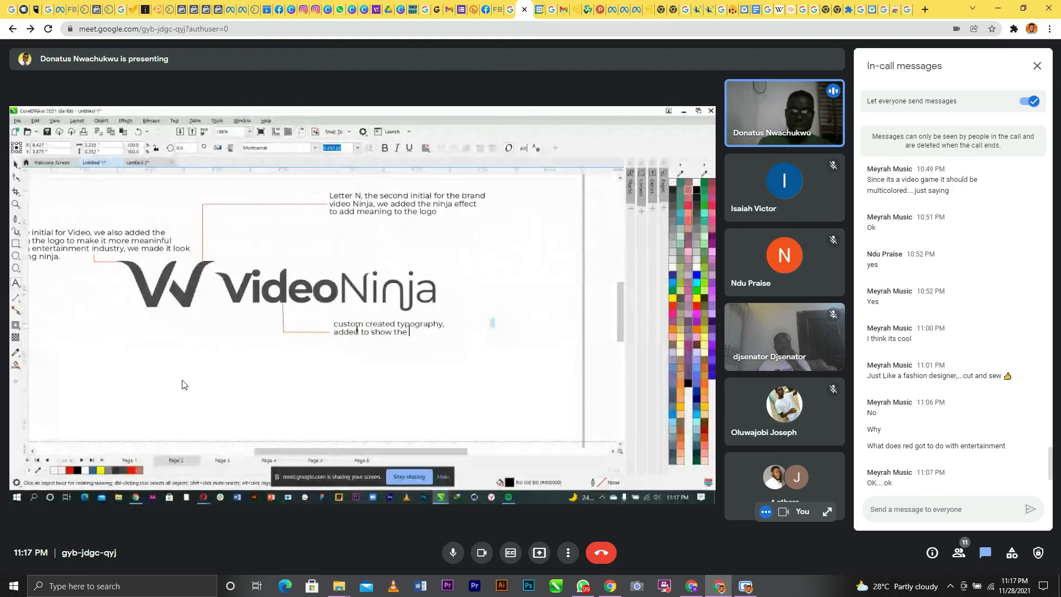
left_click(569, 557)
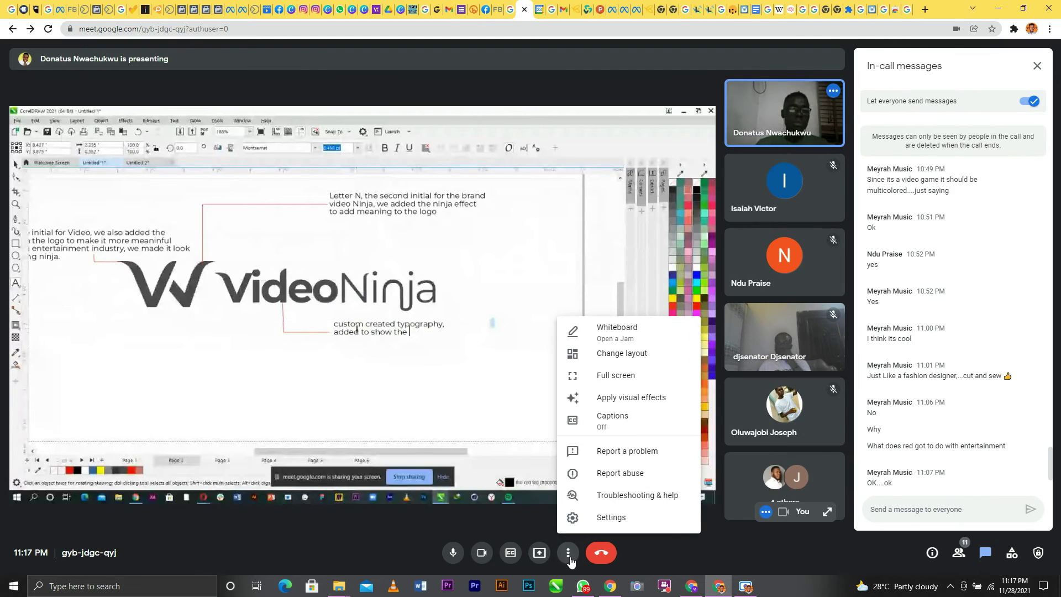
left_click(619, 358)
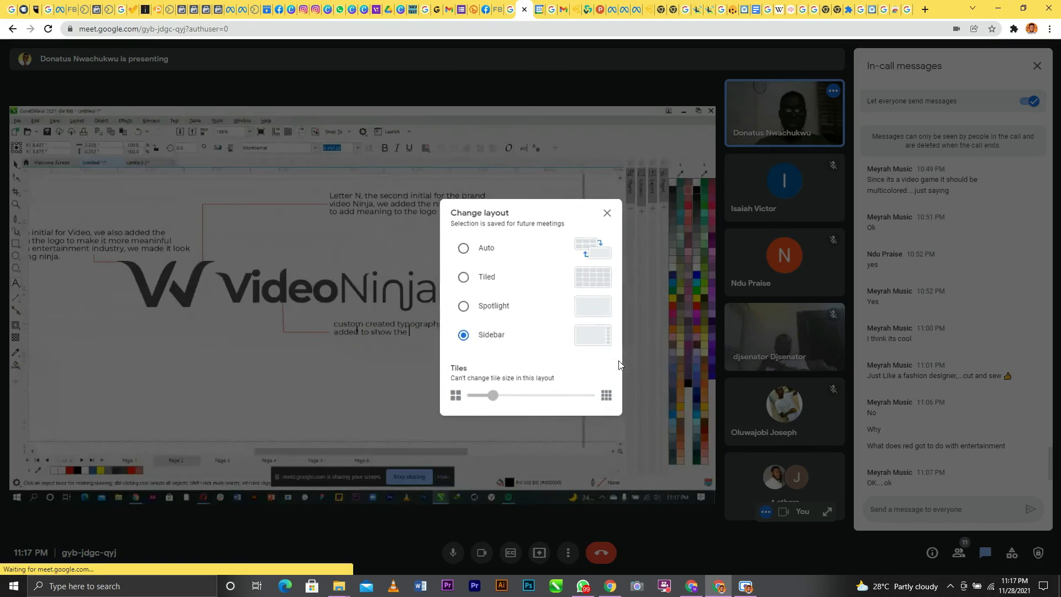
left_click(494, 312)
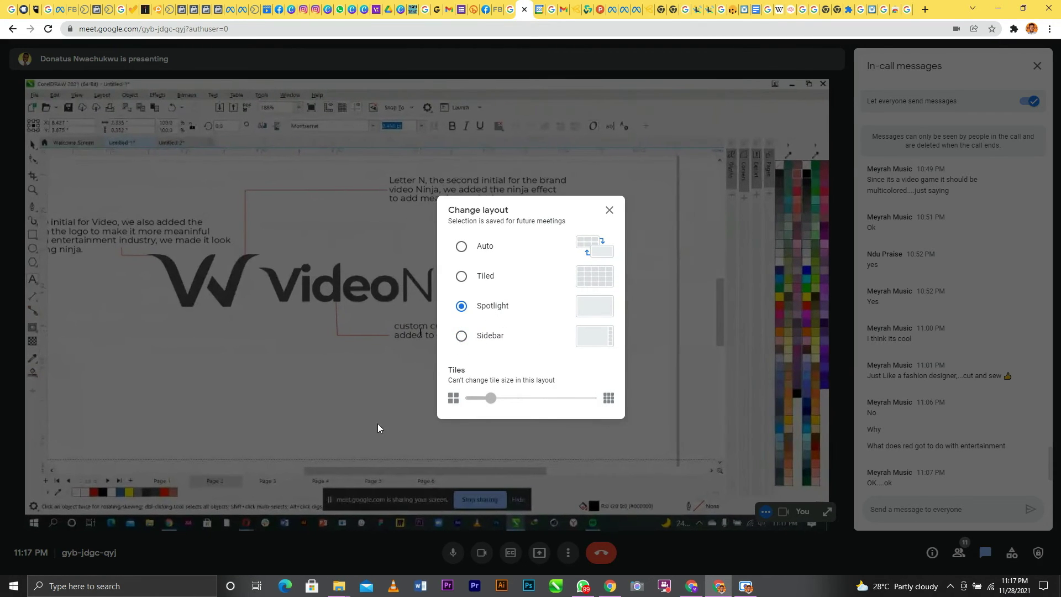
left_click(384, 440)
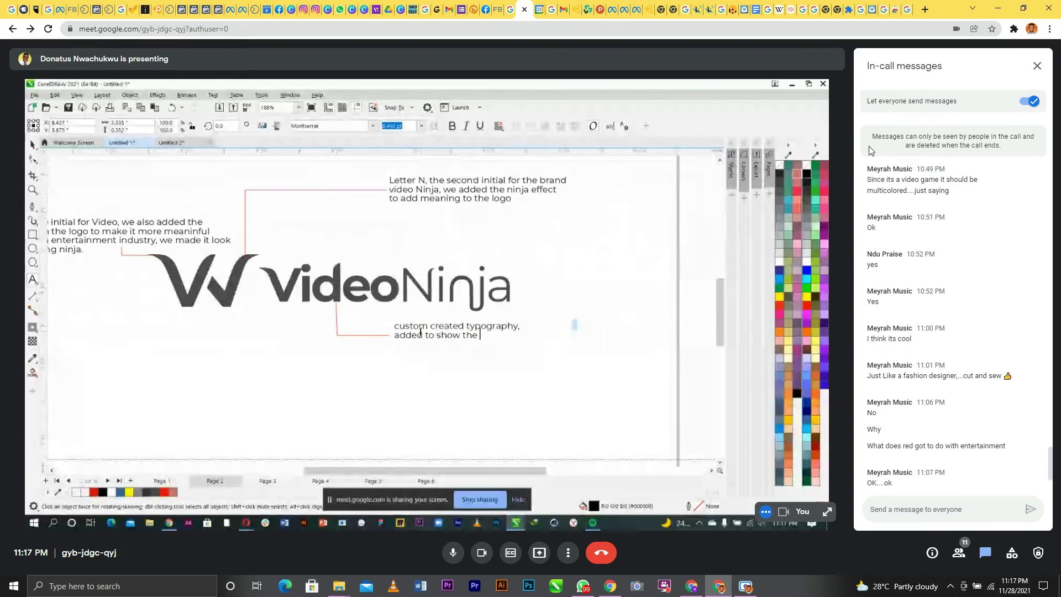
left_click(1037, 65)
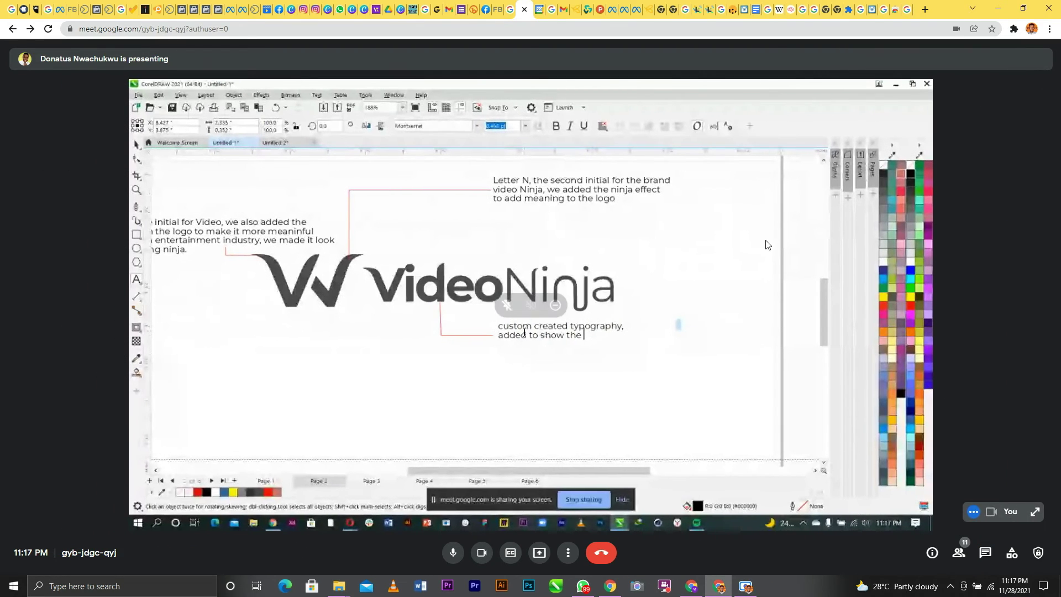
- Keep the Spotlight layout and show the video call in full screen
left_click(565, 557)
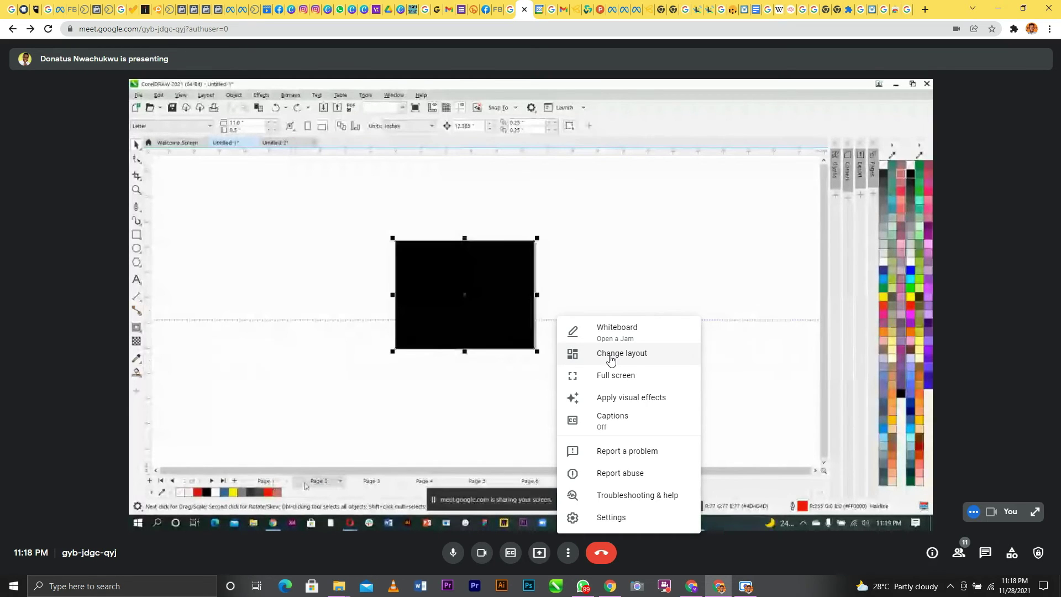
left_click(700, 241)
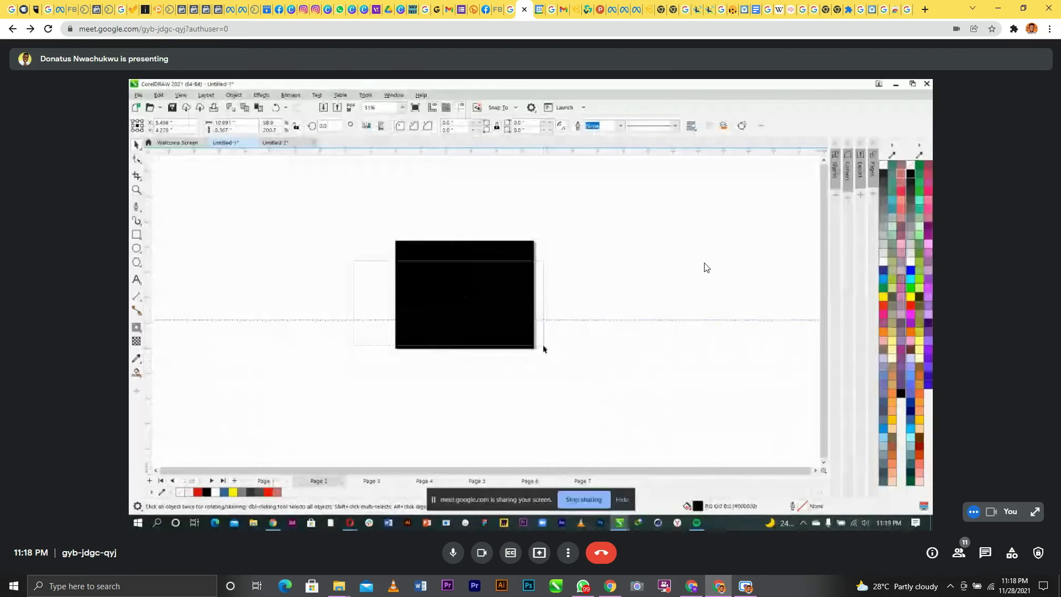
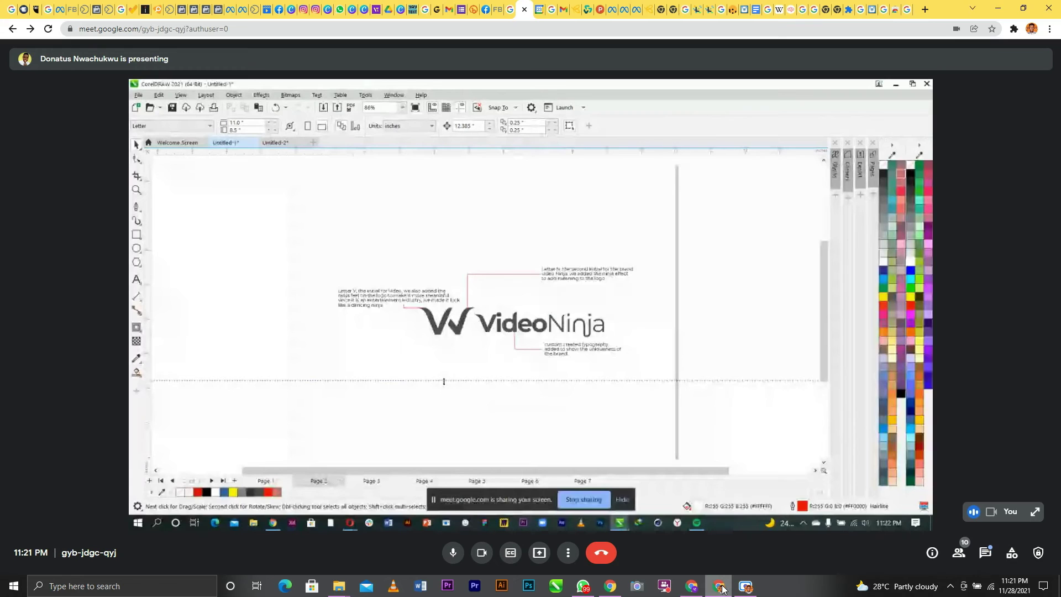
mouse_move(722, 587)
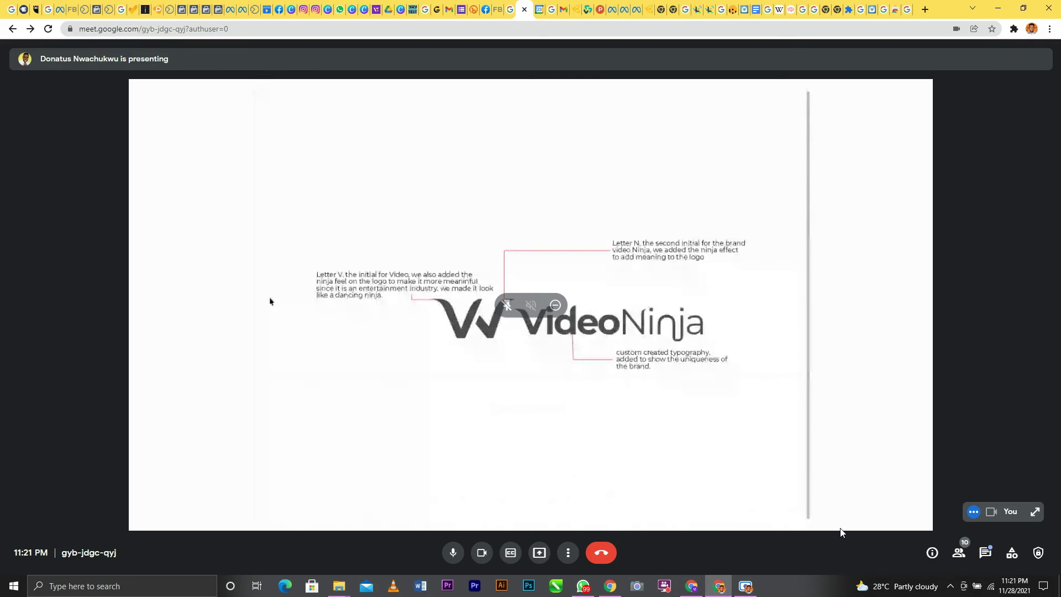
key("F11")
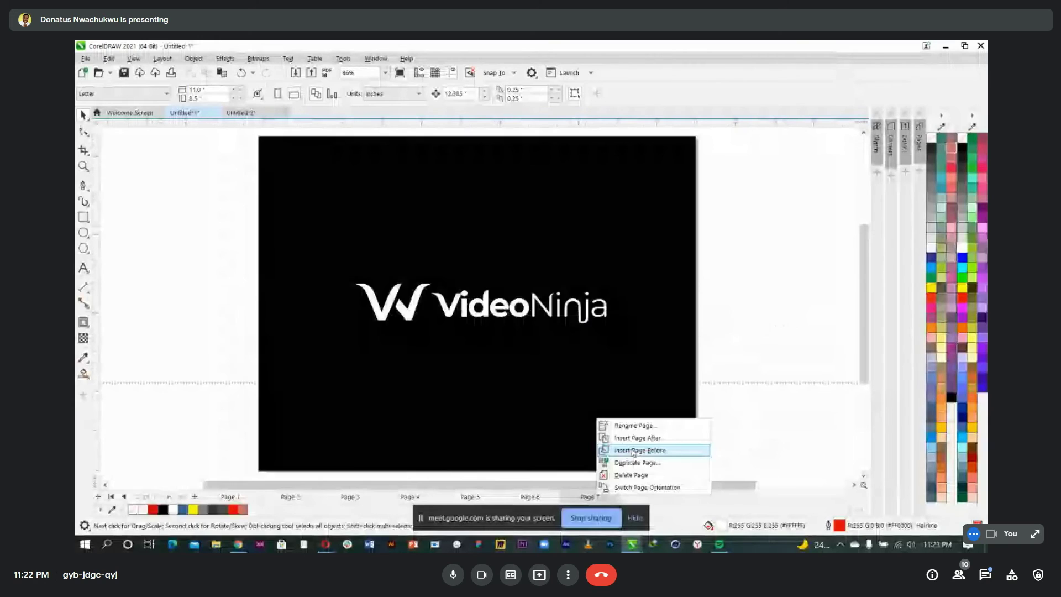
- Duplicate page 7 after itself with layers only and place the VideoNinja logo on page 8 over a red #FF0000 background
left_click(632, 463)
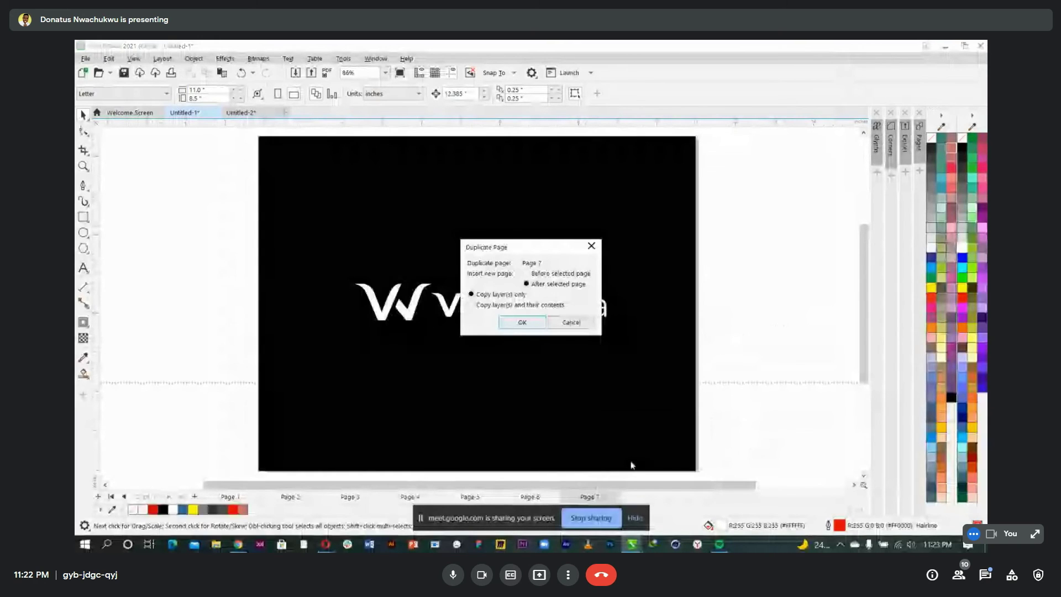
key("Return")
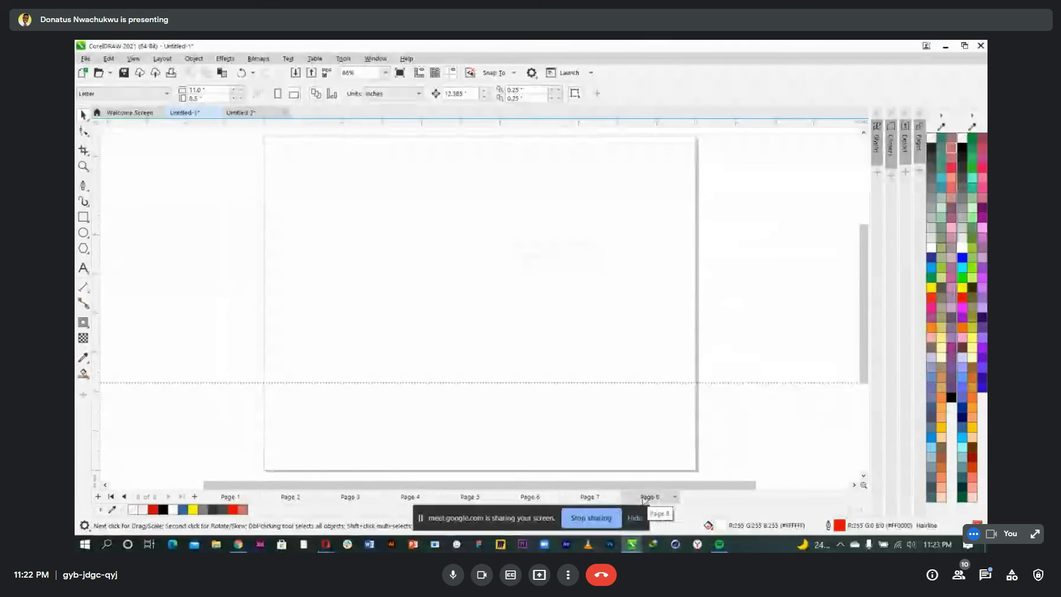
left_click(590, 497)
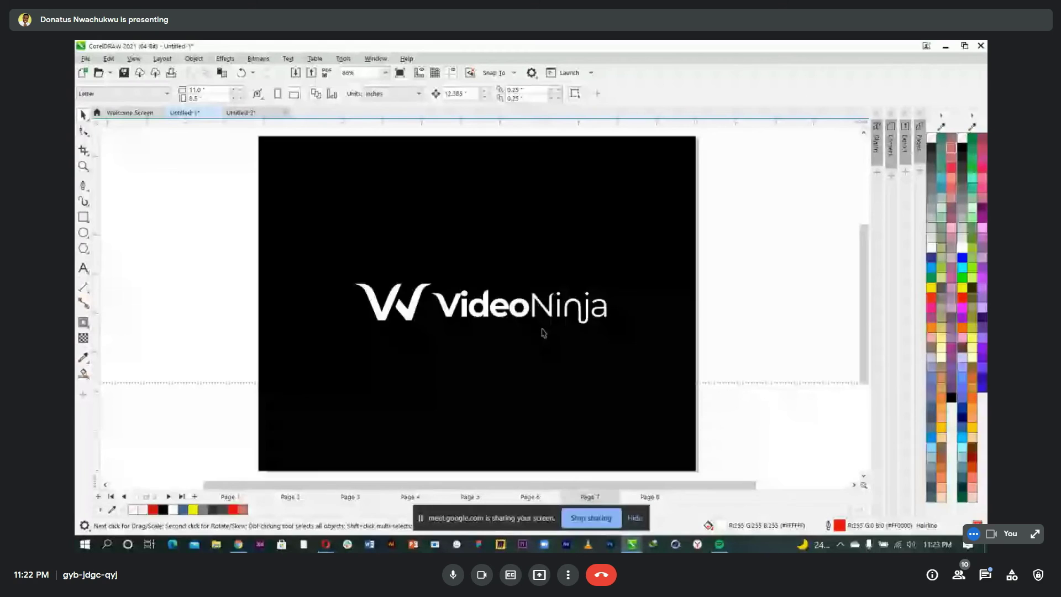
left_click(625, 392)
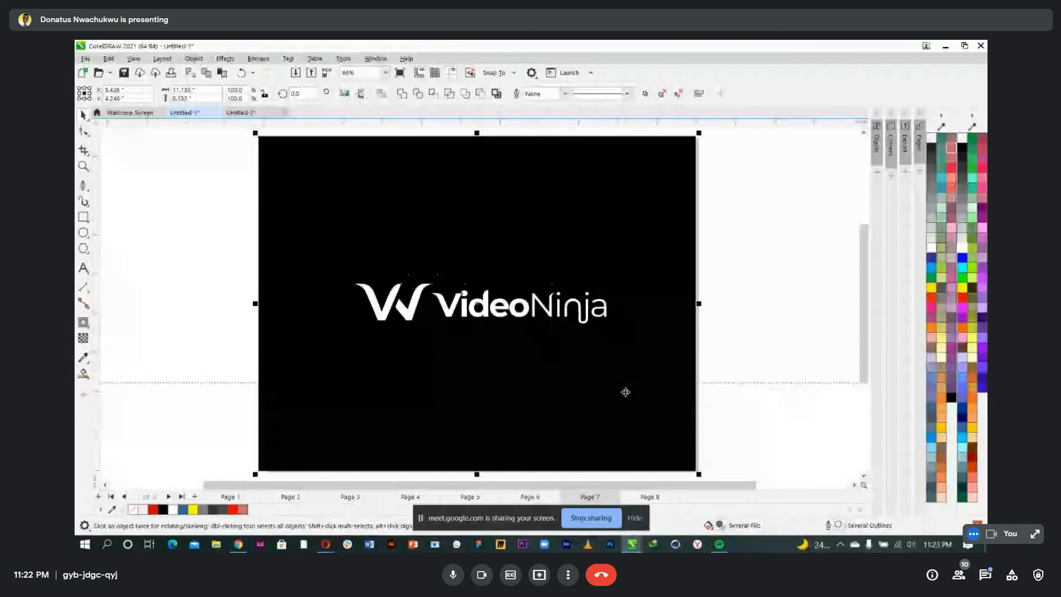
key("Page_Down")
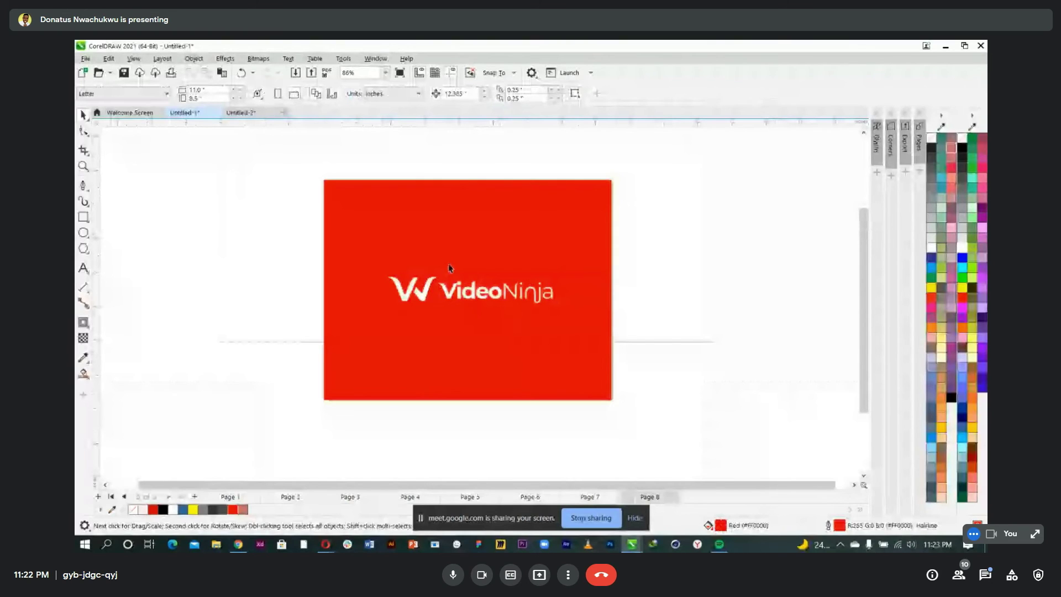
scroll(449, 268, "down", 2)
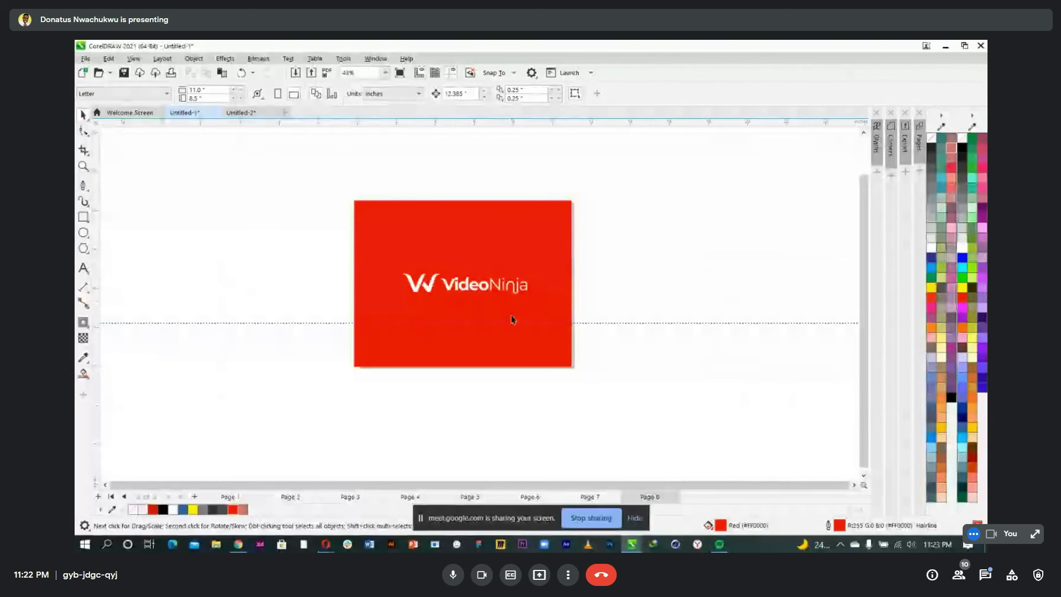
key("F9")
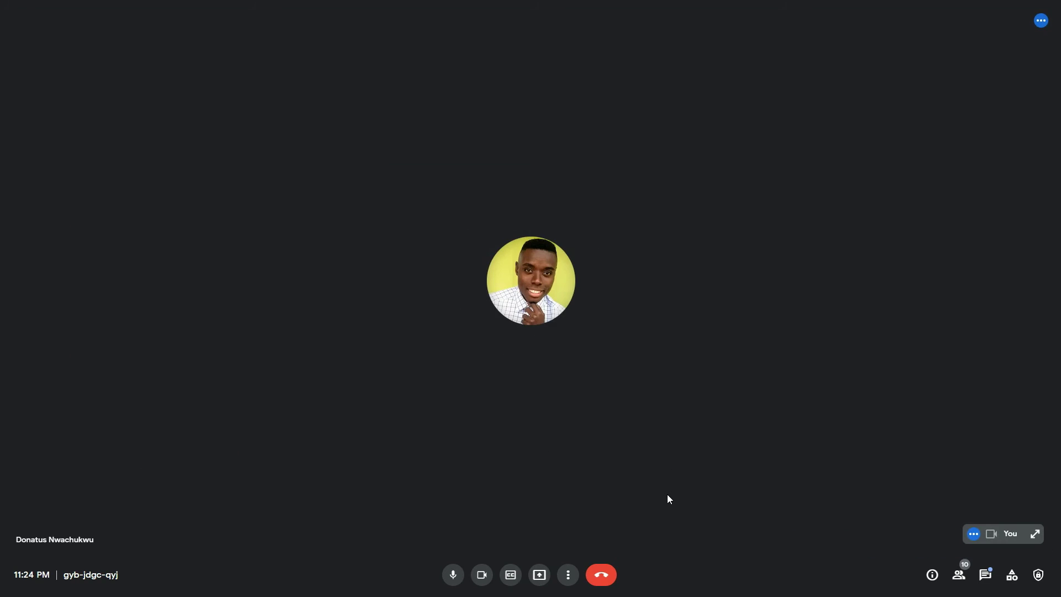
- Set the call layout to Tiled so all participants share the grid
left_click(569, 571)
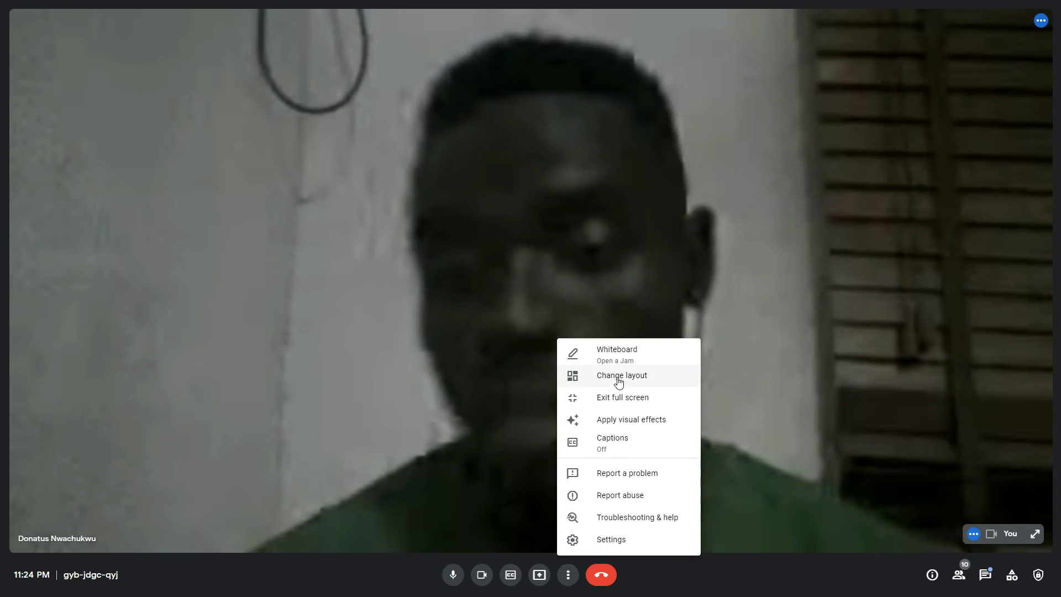
left_click(620, 381)
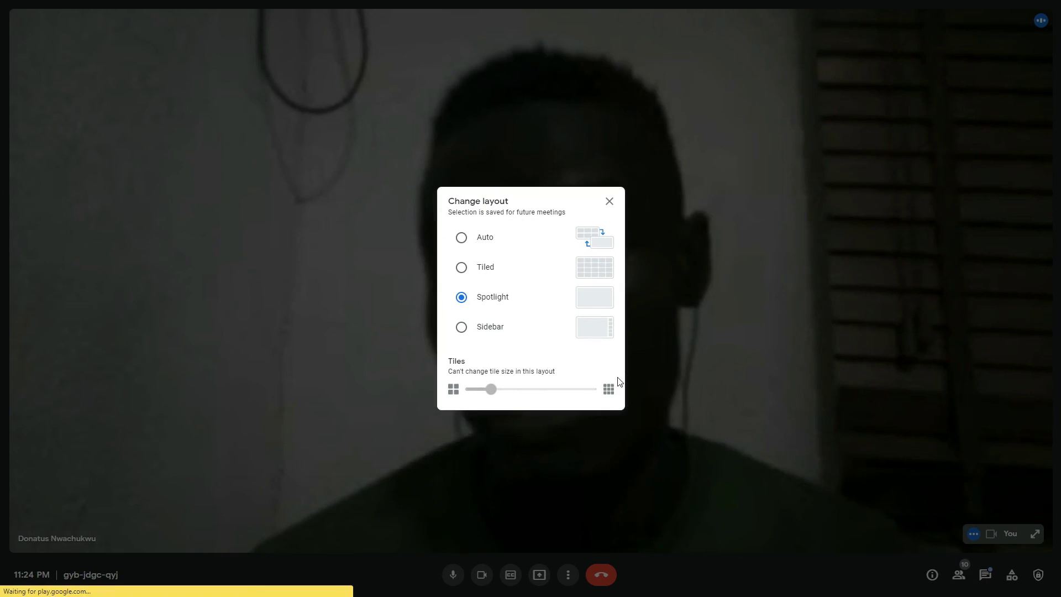
left_click(490, 275)
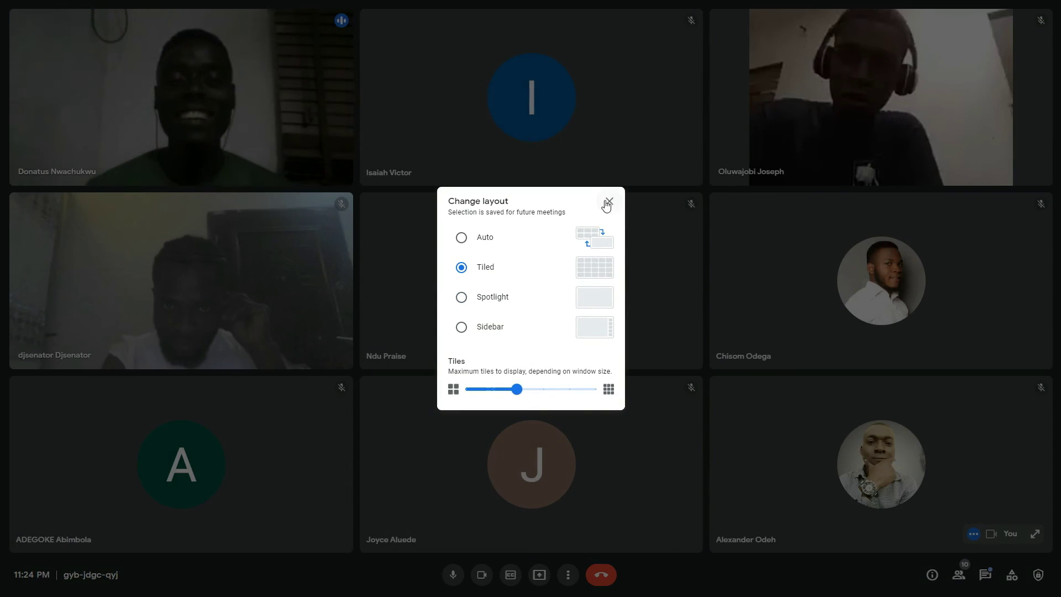
left_click(674, 166)
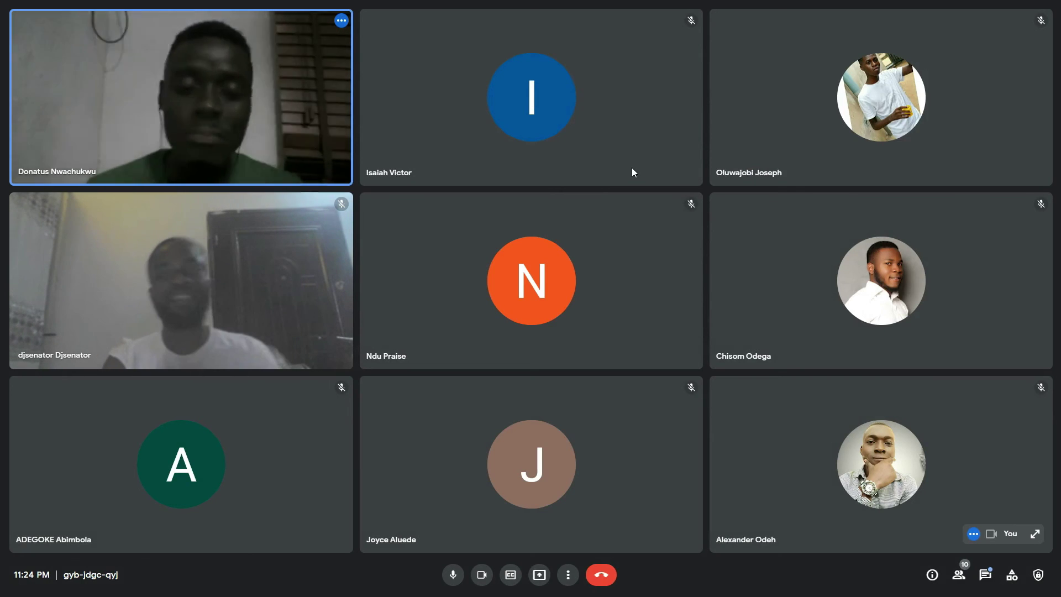
- Move the self-view into the participant grid and open the in-call messages
mouse_move(883, 408)
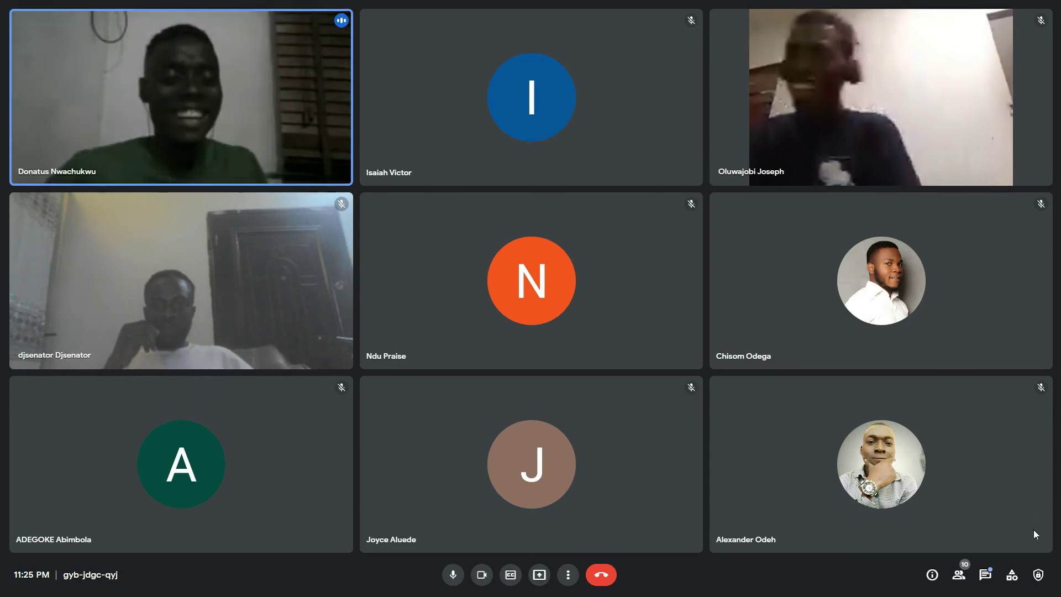
left_click(1034, 532)
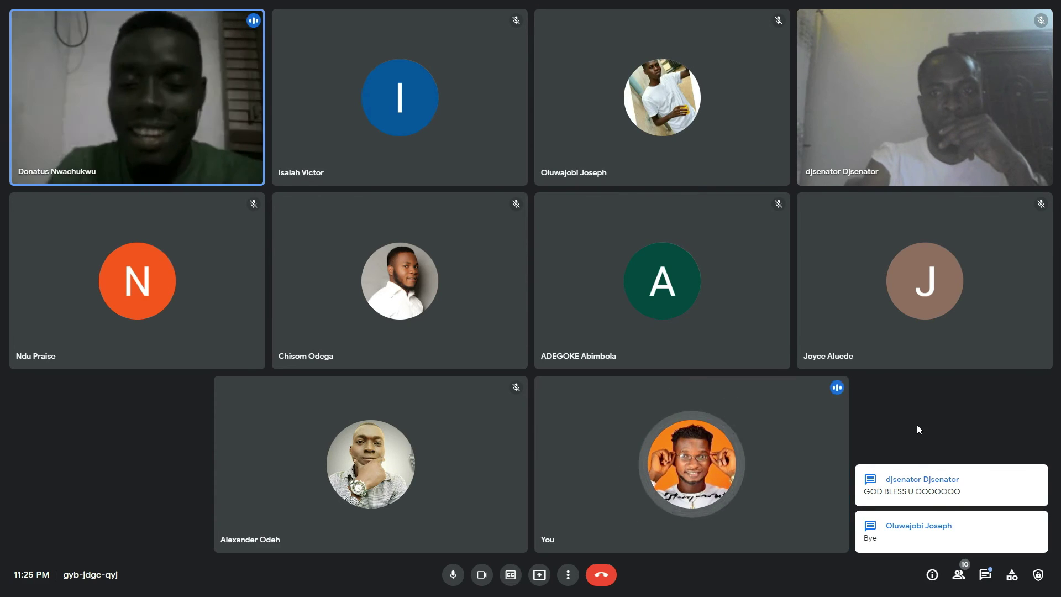
left_click(983, 575)
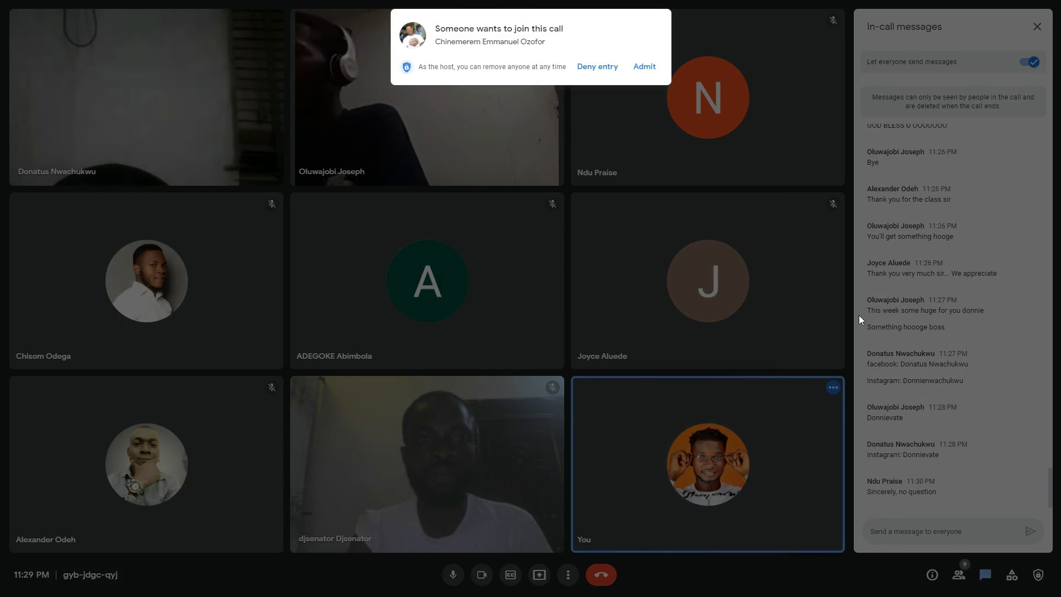
- Admit the waiting participant to the call and switch the call layout to Spotlight
left_click(645, 68)
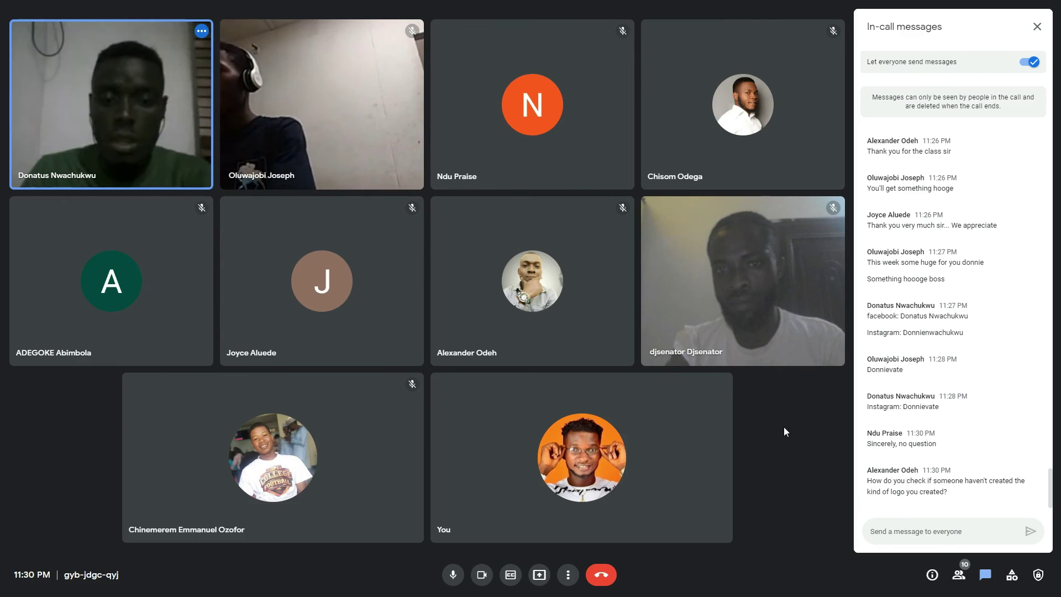
left_click(565, 579)
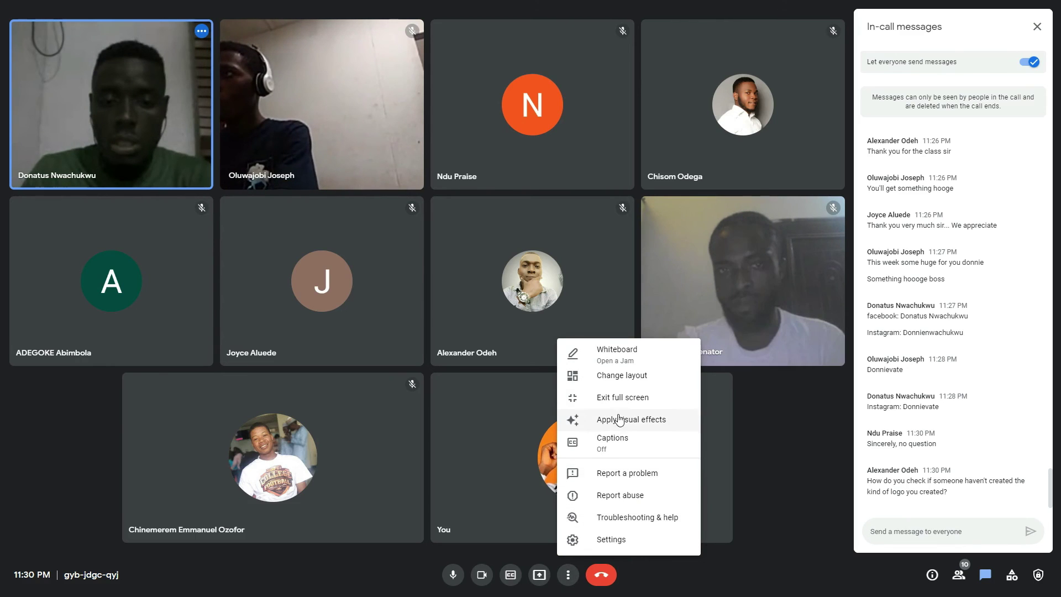
left_click(644, 376)
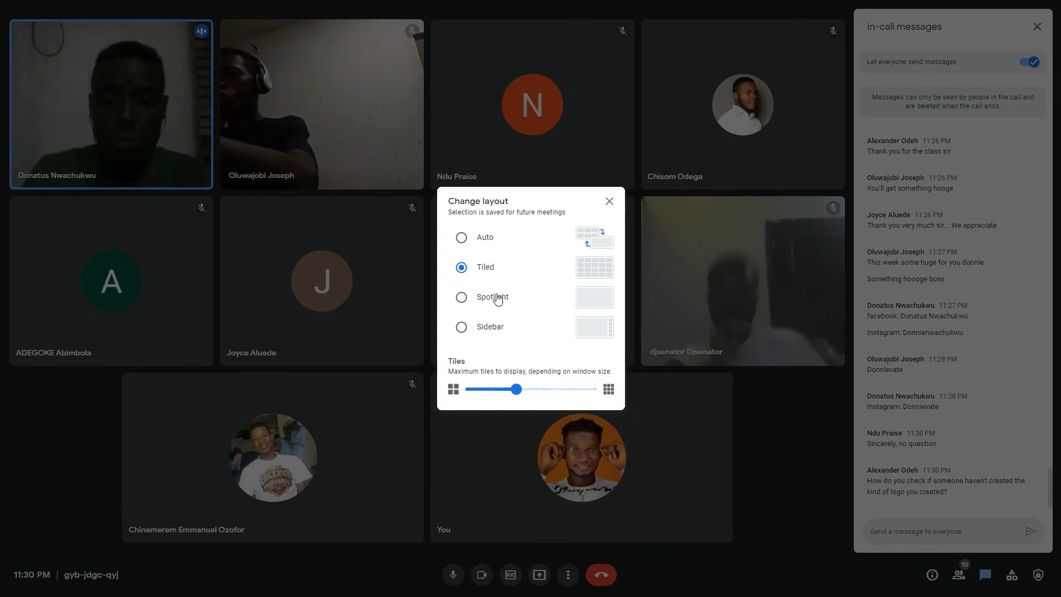
left_click(481, 296)
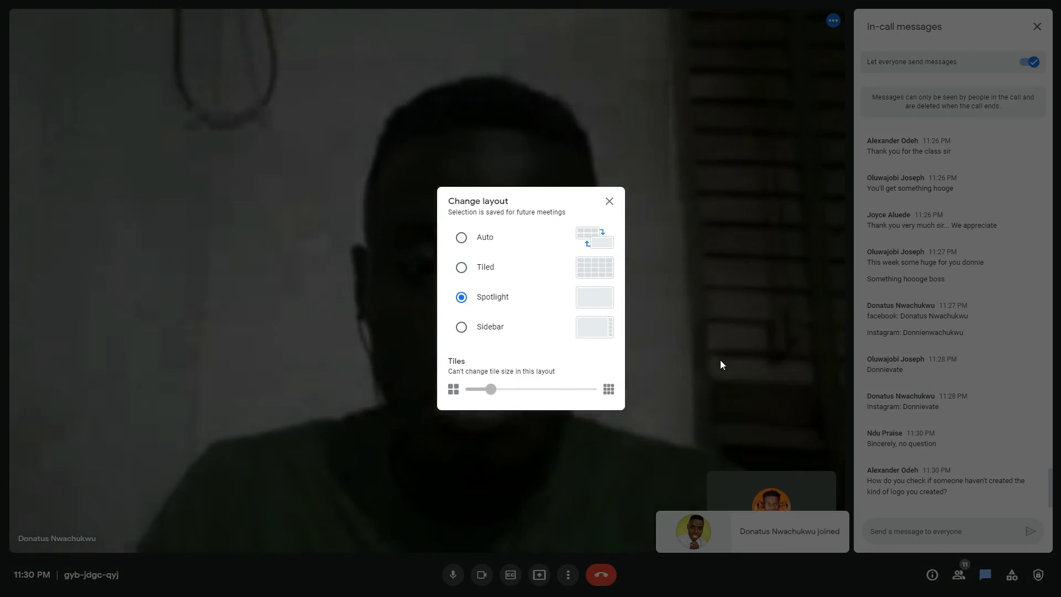
left_click(667, 353)
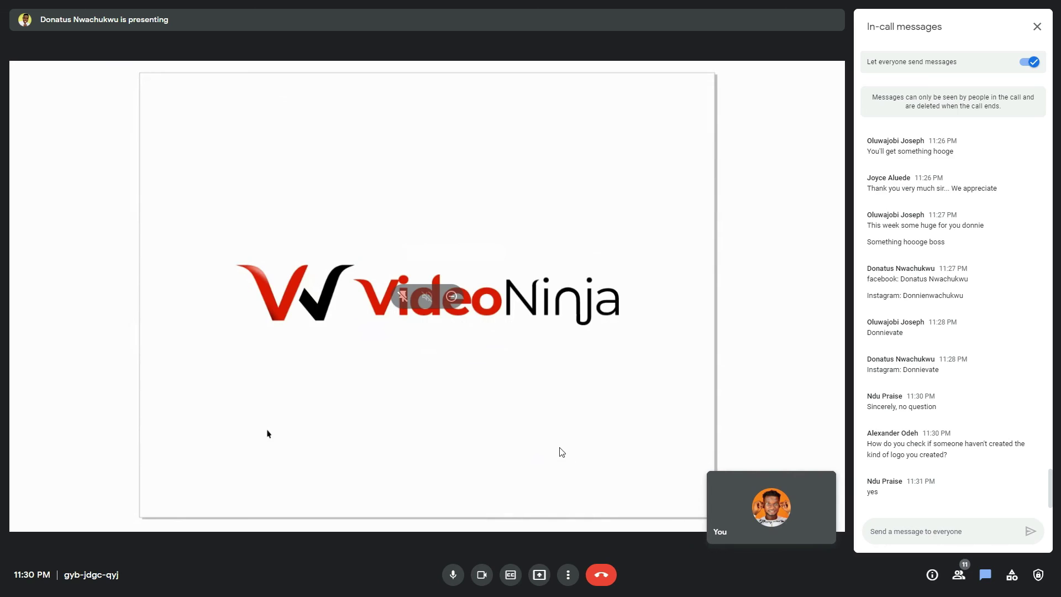
- Minimise the self-view tile that covers the shared presentation
key("F11")
key("F11")
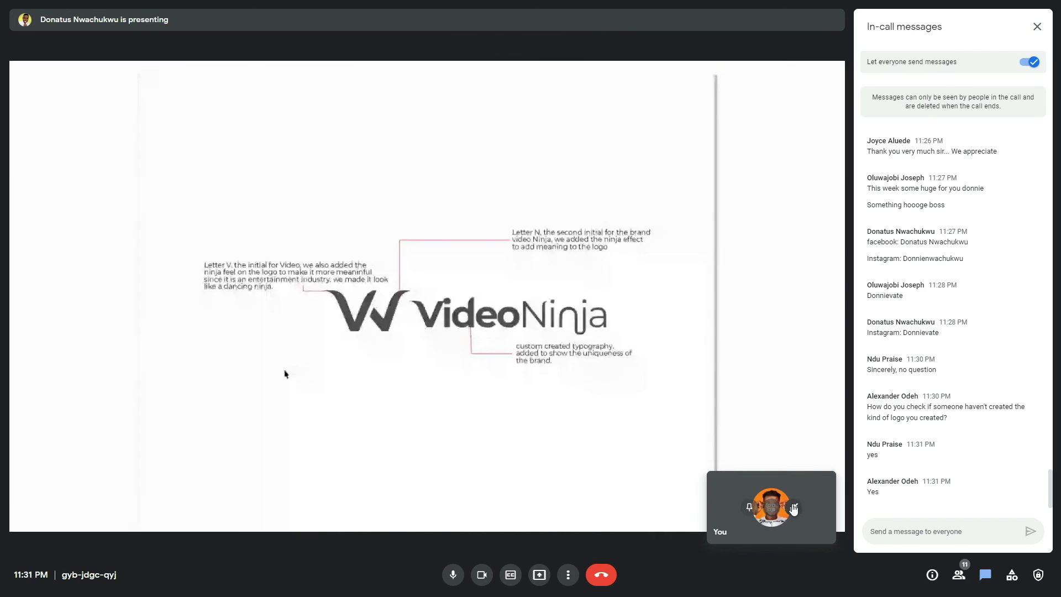
left_click(793, 506)
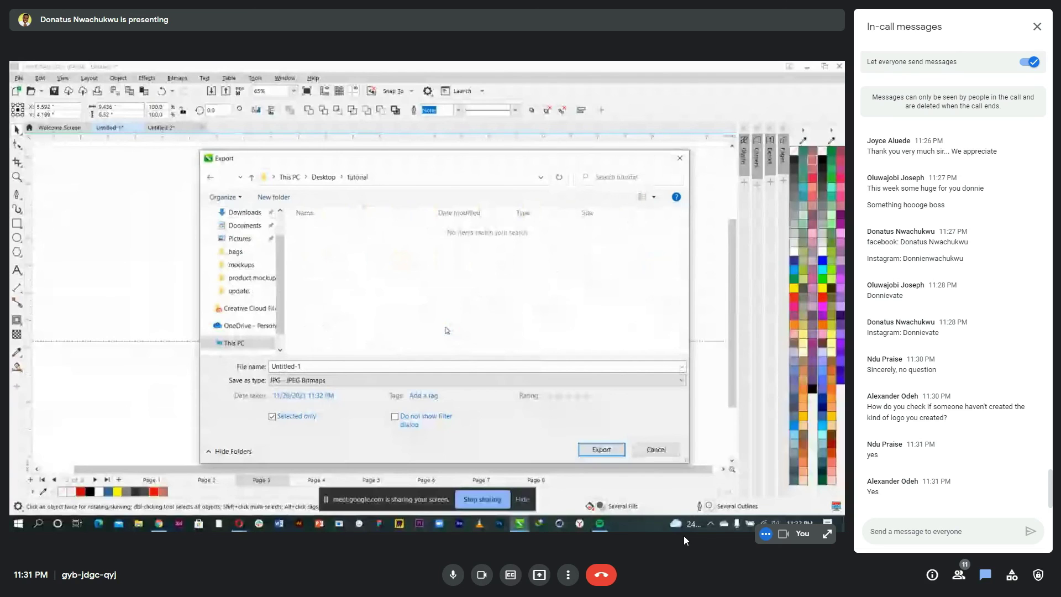
- Export the selected VideoNinja logo page as a JPEG named "video ninja" in the tutorial folder, using RGB Color (24-bit) and Highest quality
type("video ninja")
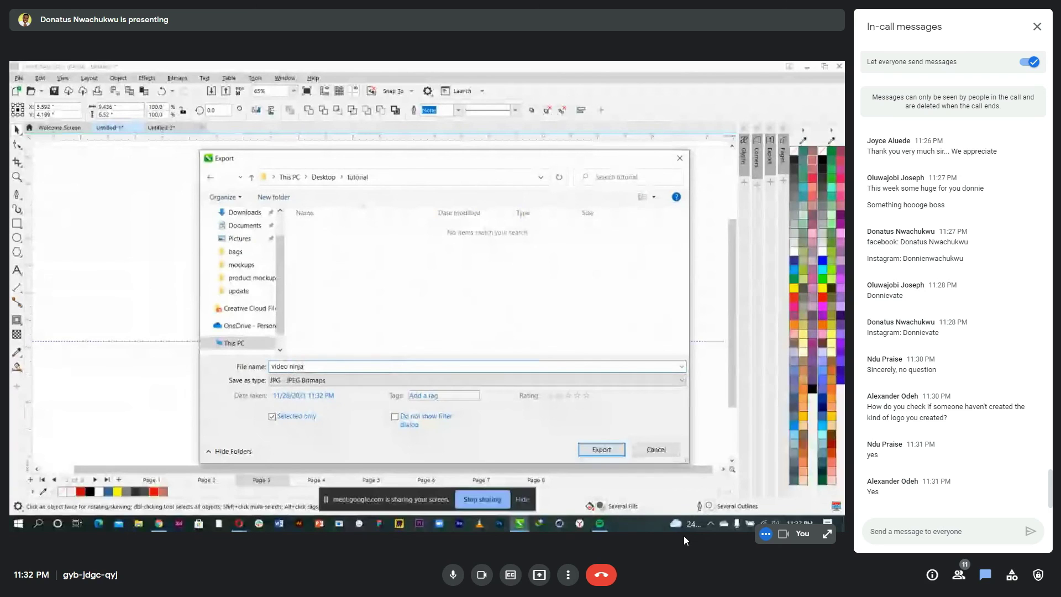
left_click(603, 451)
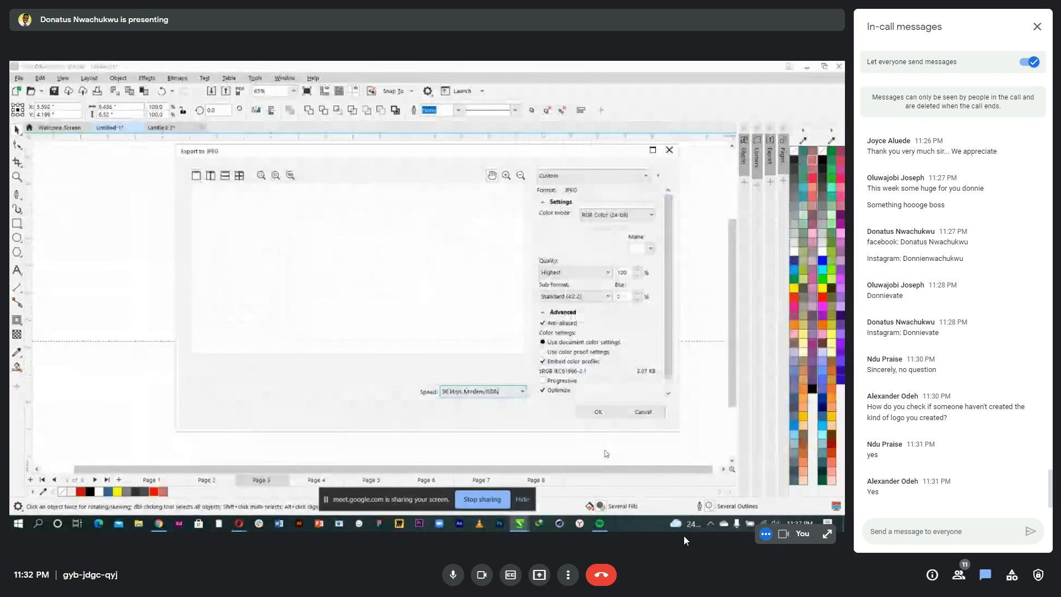
left_click(599, 413)
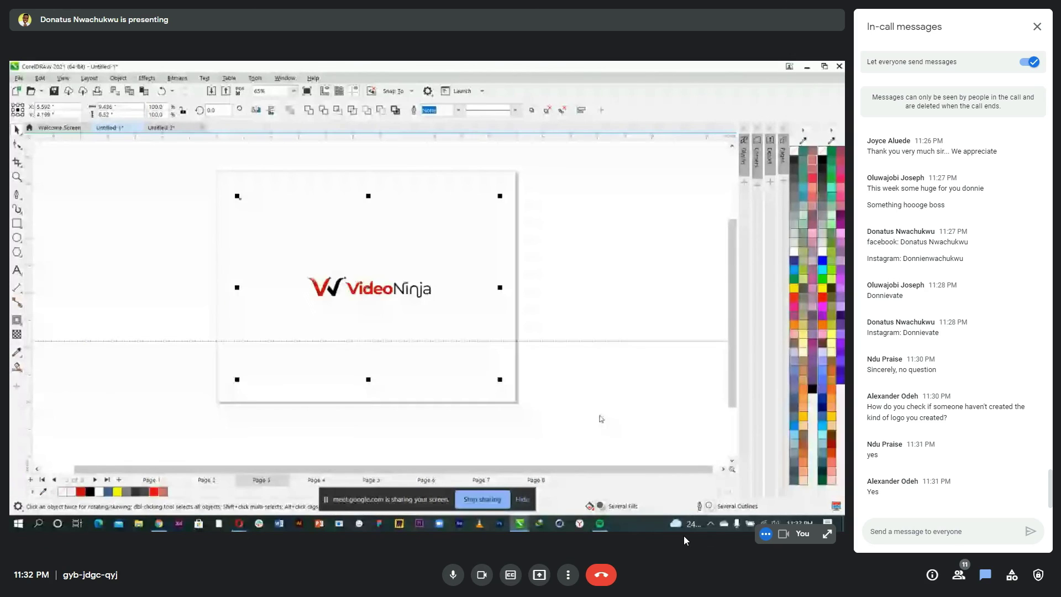
- Switch to the web browser and open images.google.com in a new tab
left_click(239, 523)
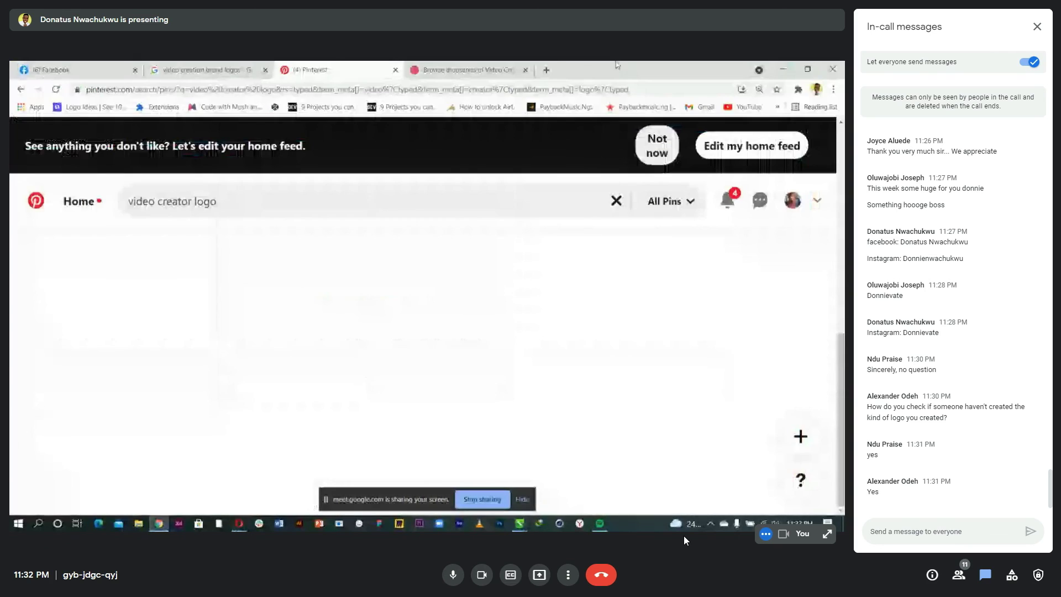
left_click(545, 70)
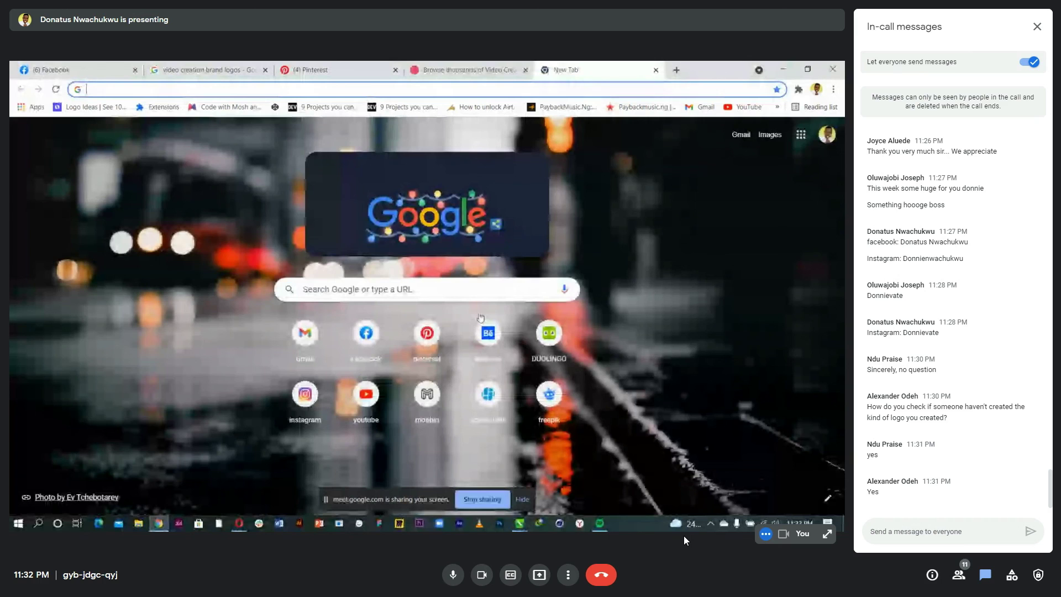
type("ina")
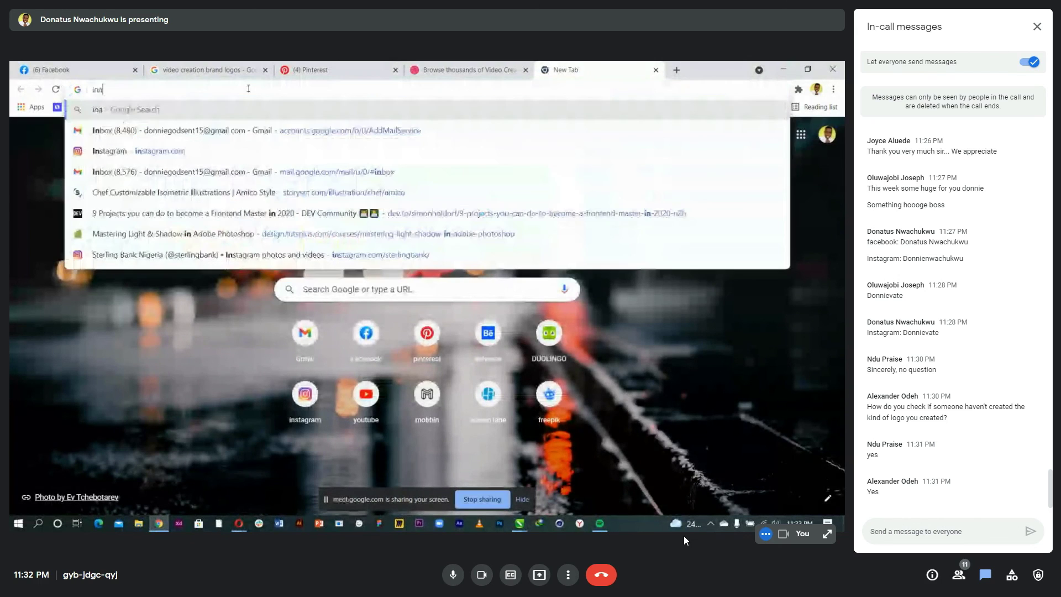
key("BackSpace")
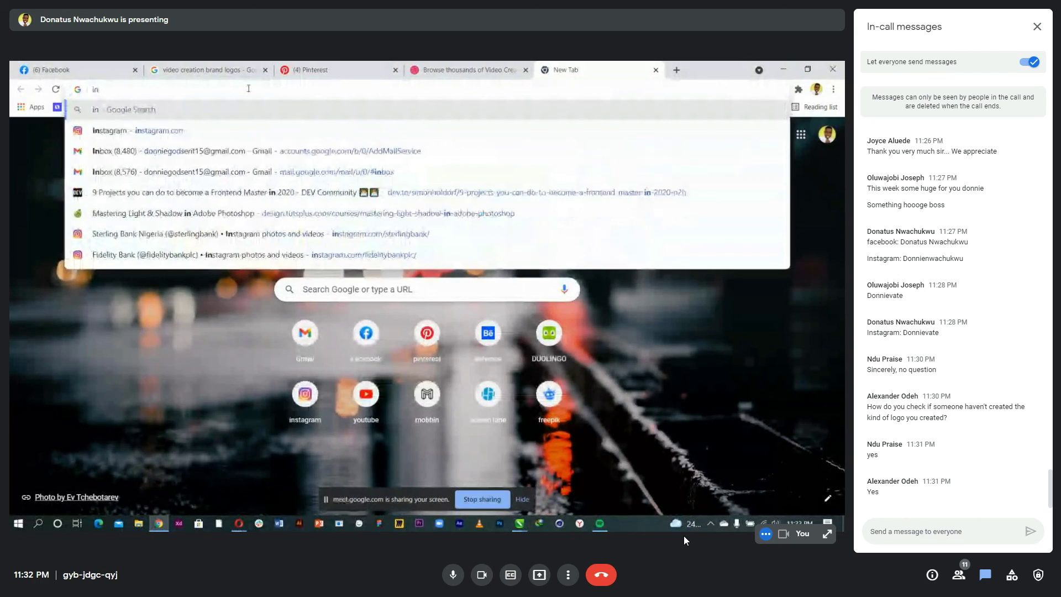
type("ages.google.com")
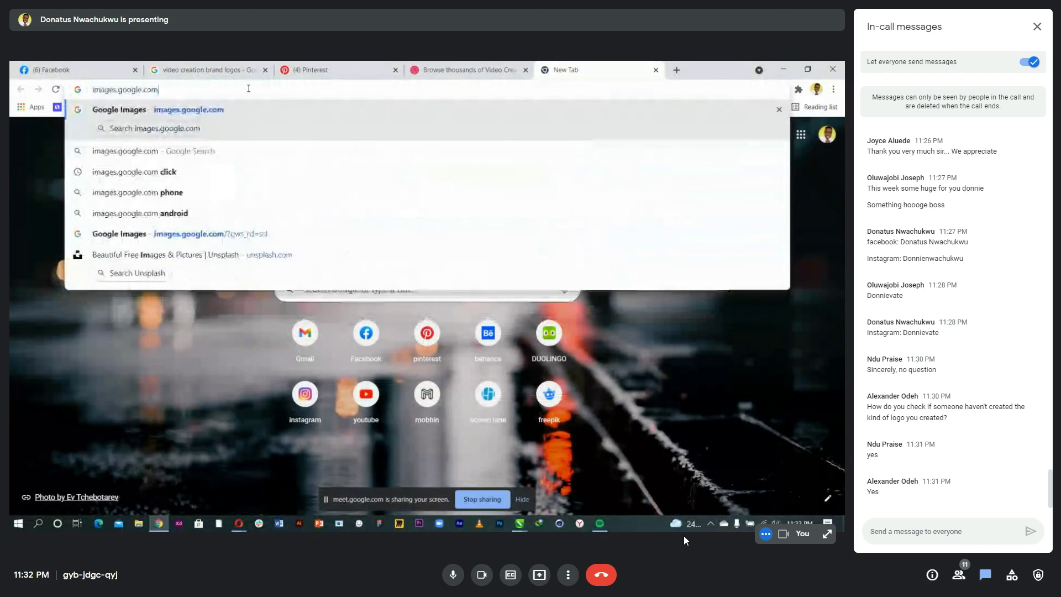
key("Return")
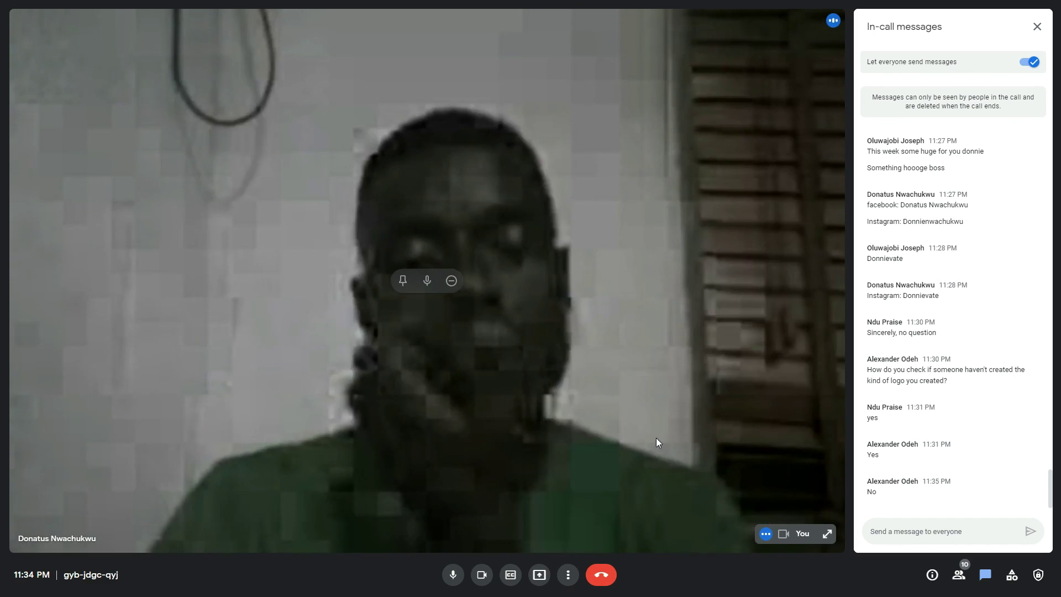
- Set the call layout to Auto and return to the participant view
right_click(656, 437)
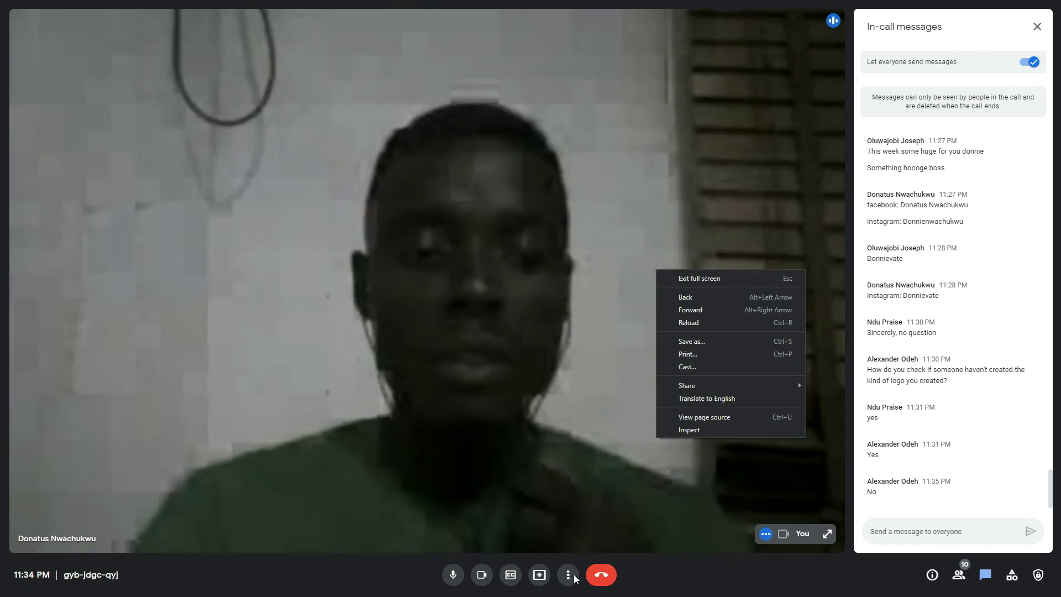
left_click(568, 575)
left_click(568, 574)
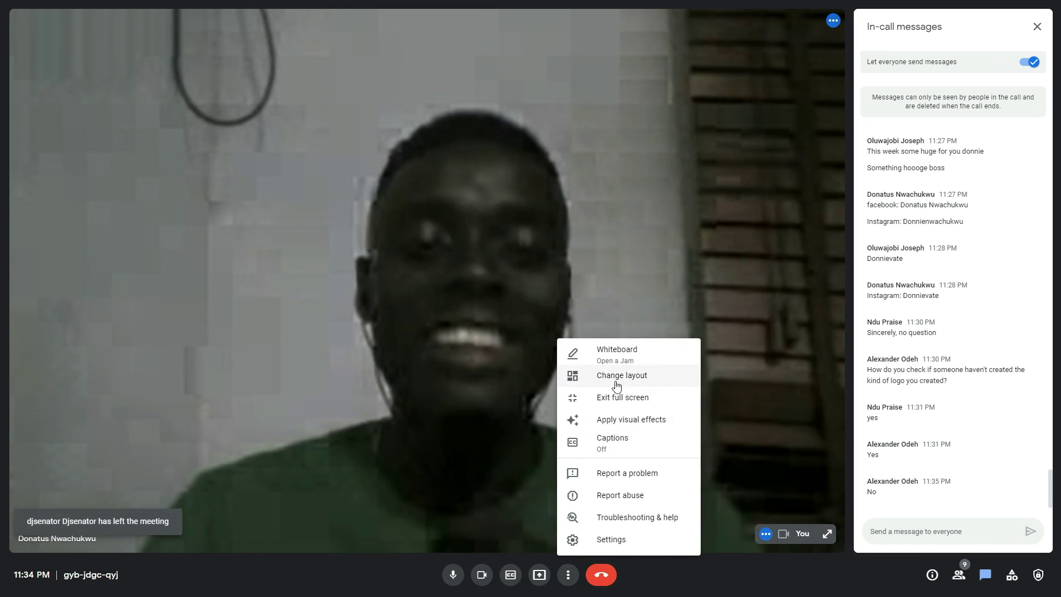
left_click(620, 378)
left_click(487, 270)
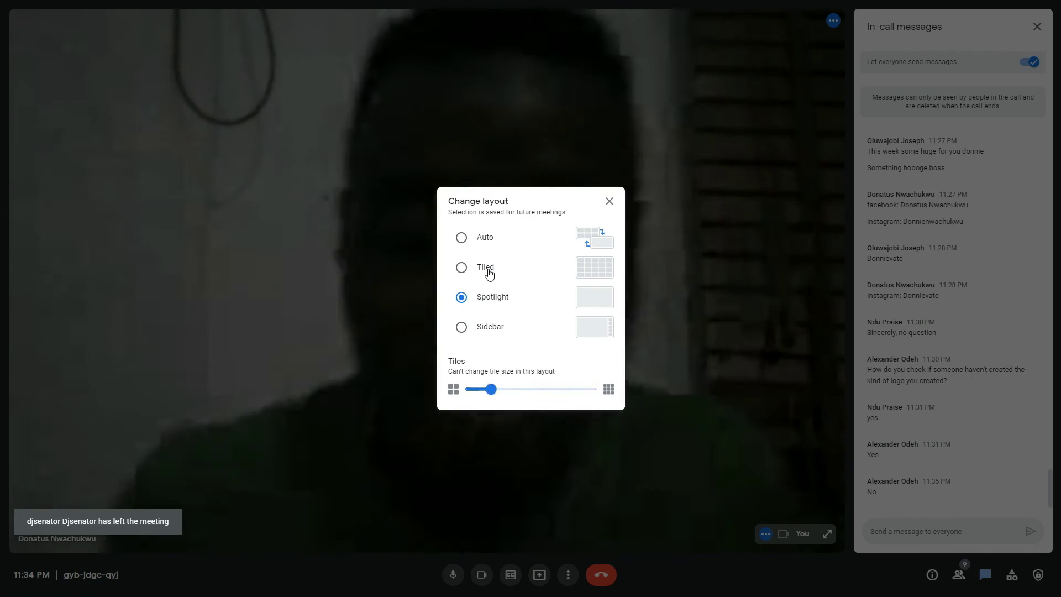
left_click(484, 239)
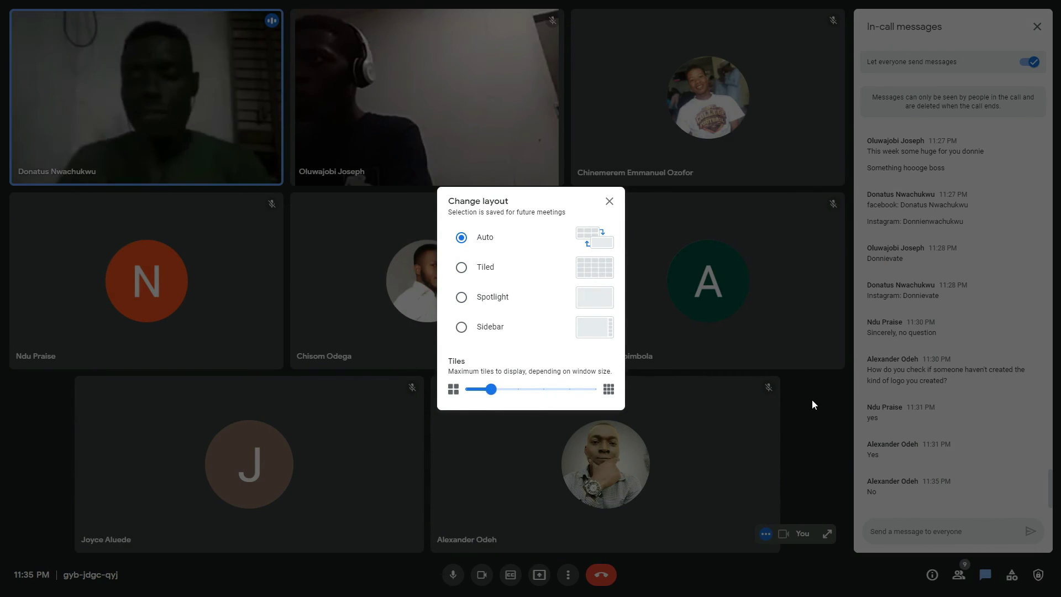
left_click(811, 399)
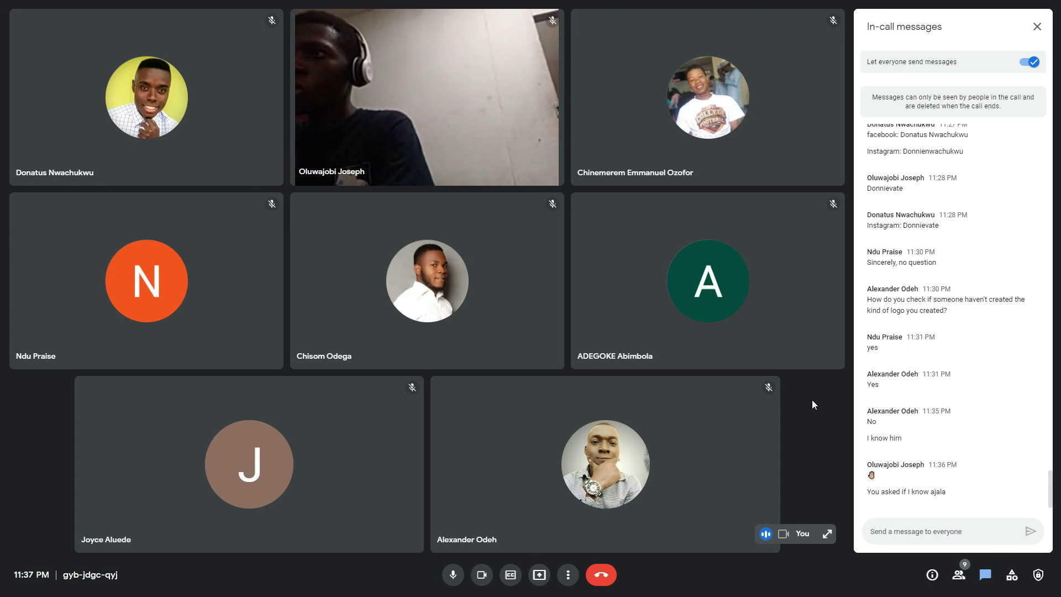
- Send everyone in the call a message starting with "IG:" followed by the host's Instagram username
left_click(904, 533)
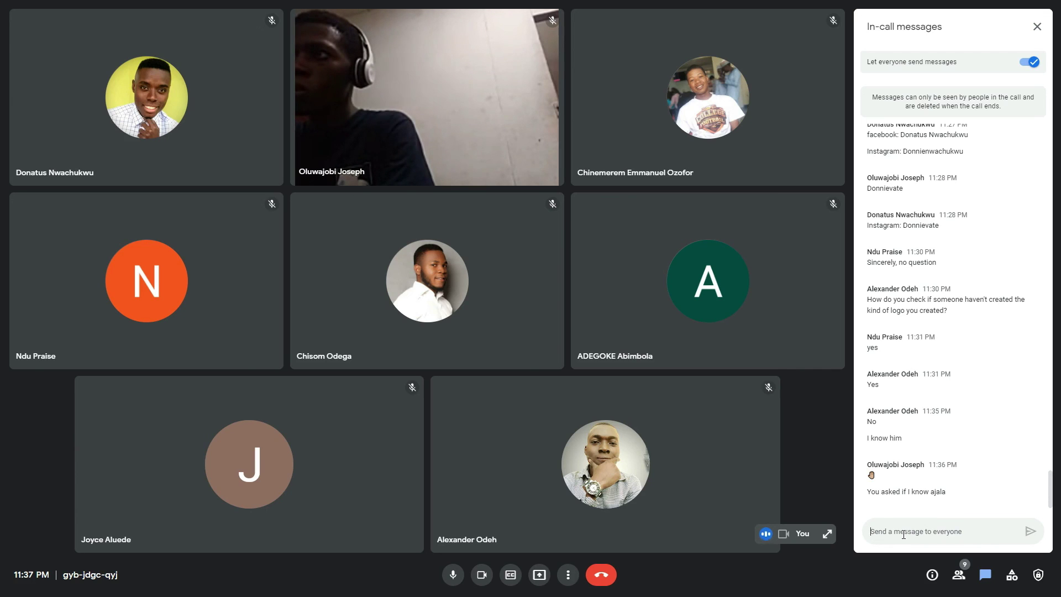
type("IG")
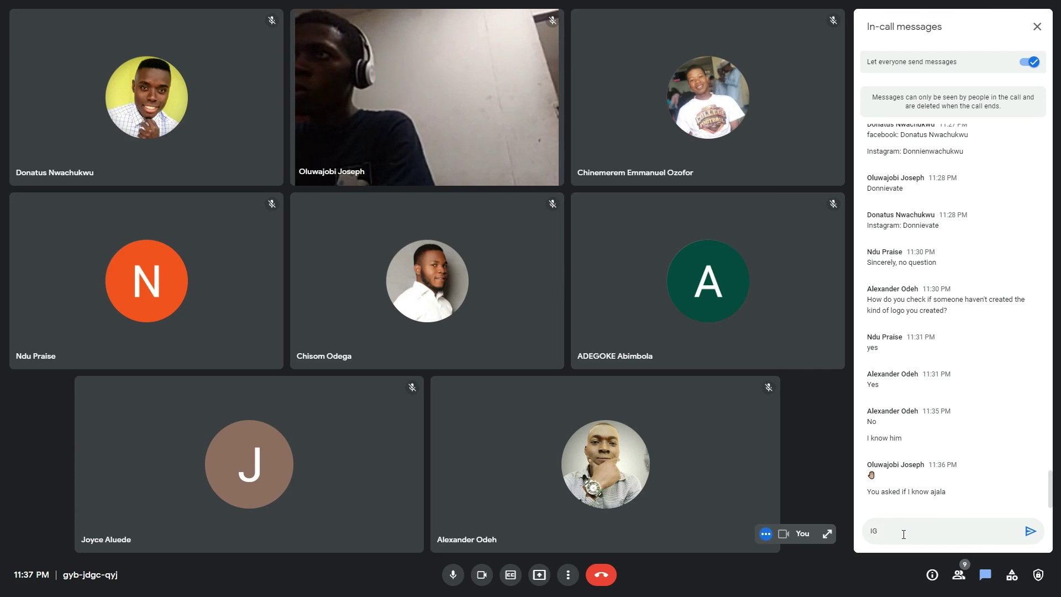
type(": D")
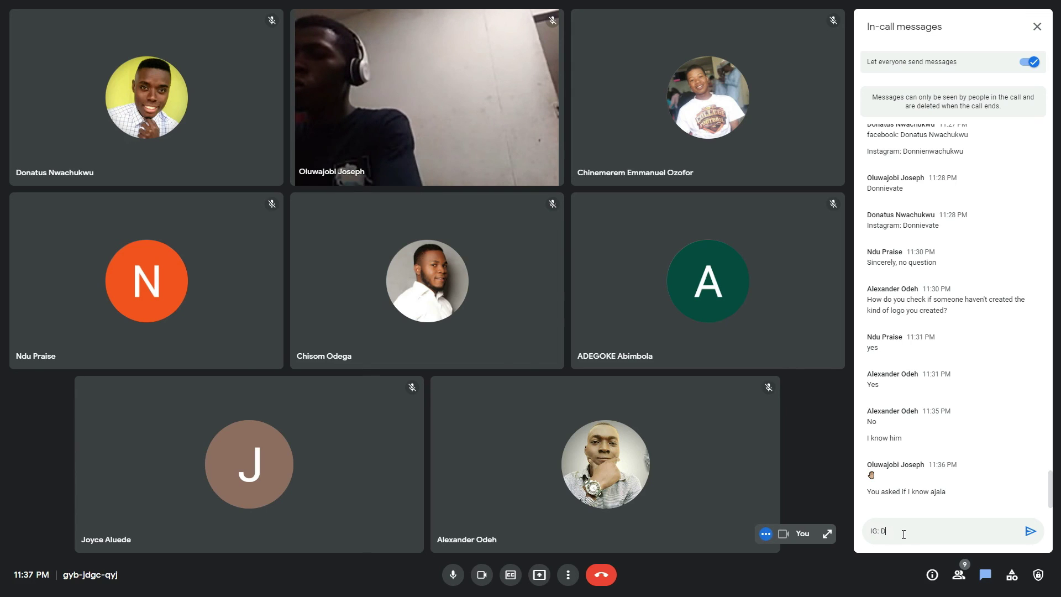
key("BackSpace")
type("dafresh")
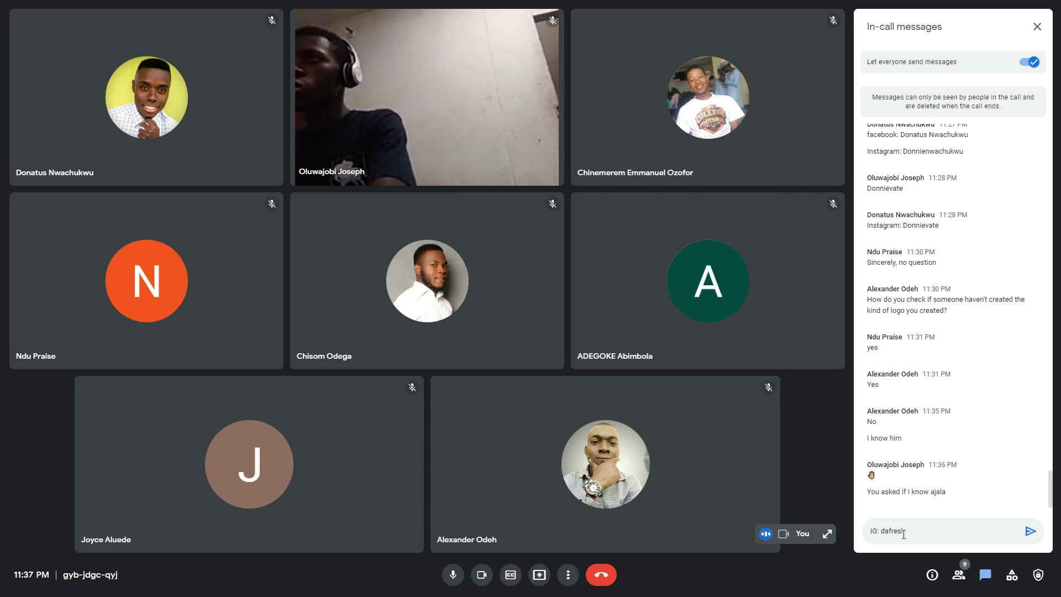
type("_dami")
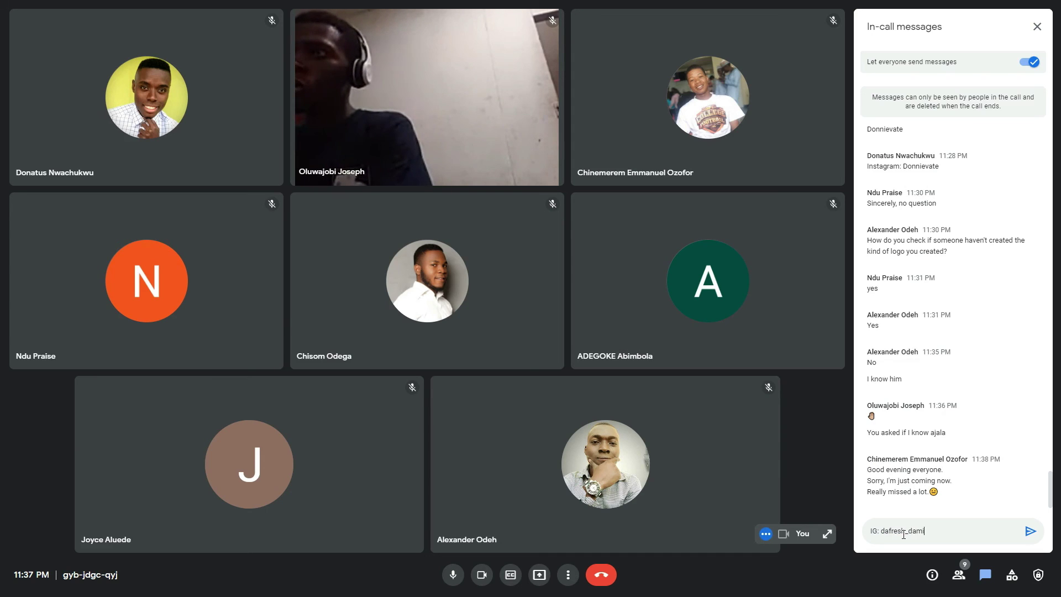
key("Return")
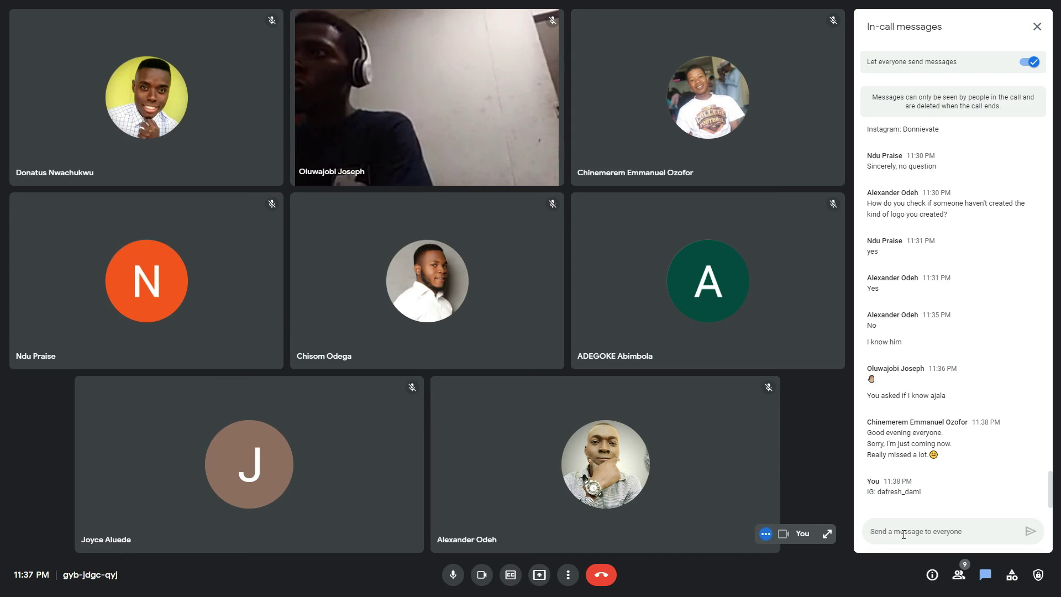
- Send everyone a second message starting with "FB:" followed by the host's Facebook profile name
type("FB")
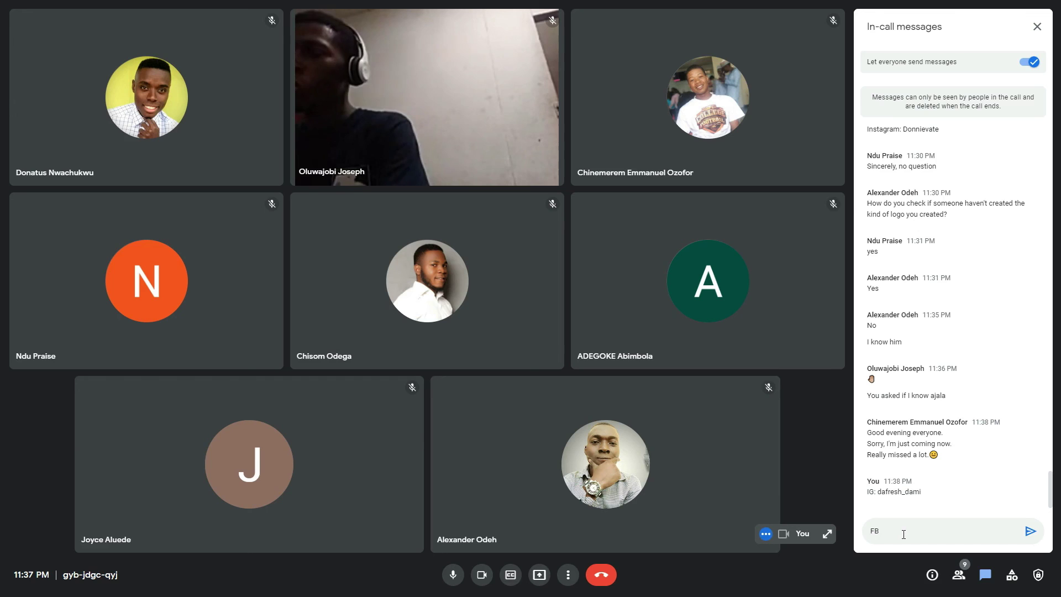
type(":")
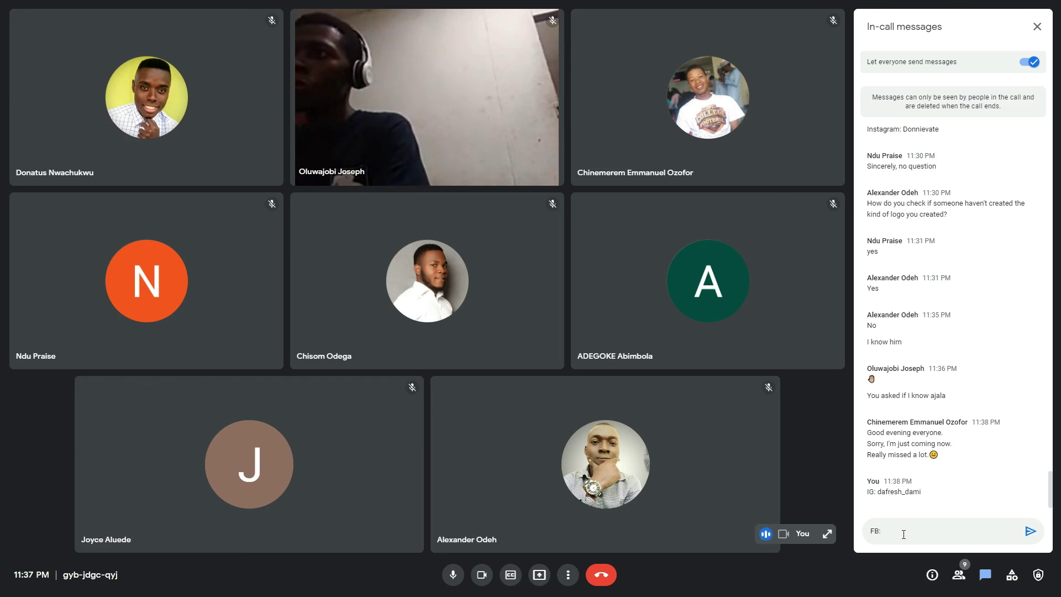
type(" Da'fr")
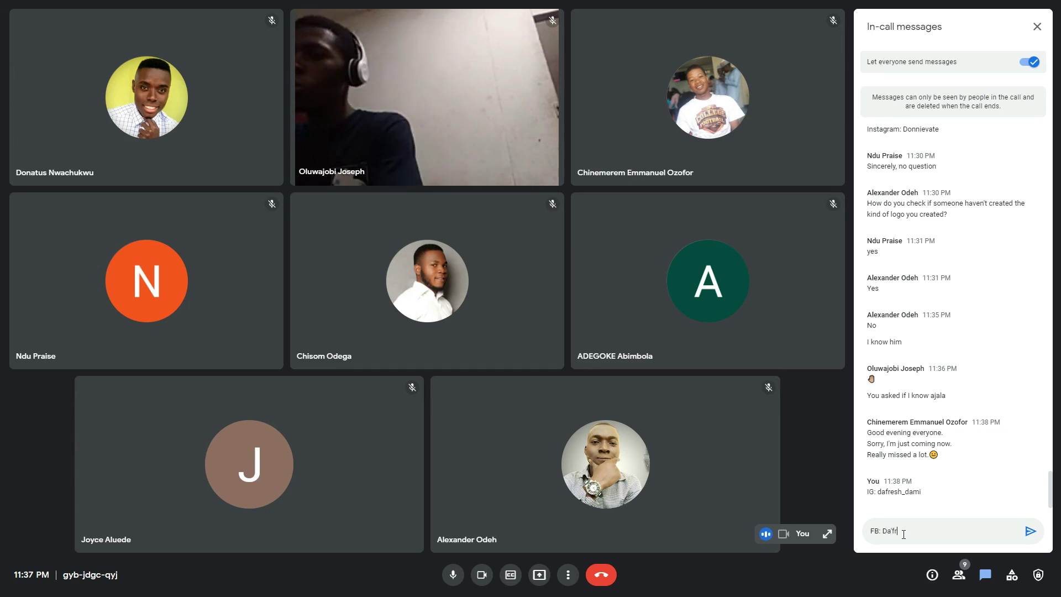
type("esh Damilola ")
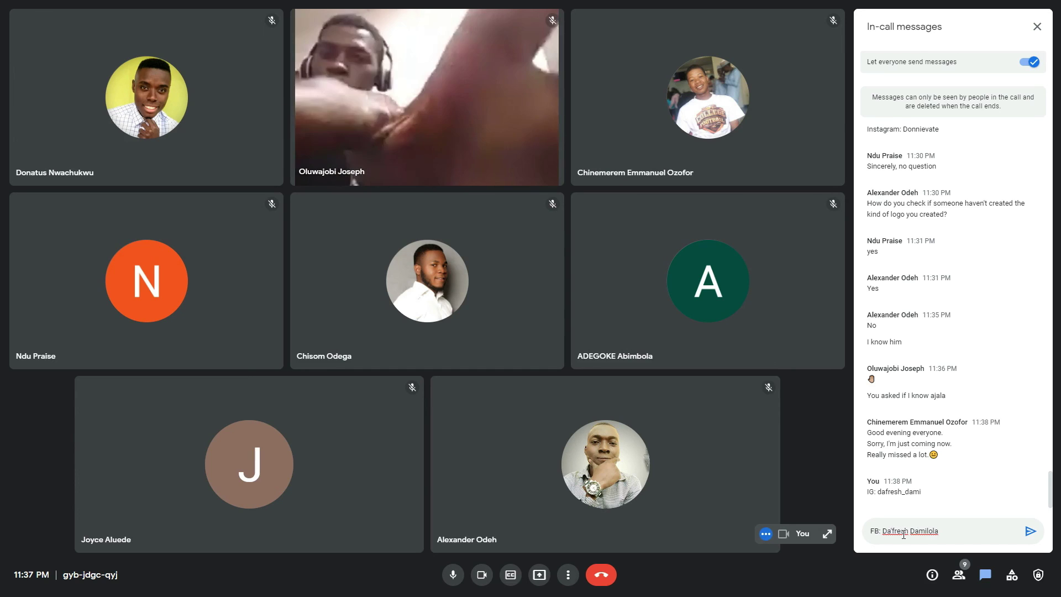
type("Emmaneul")
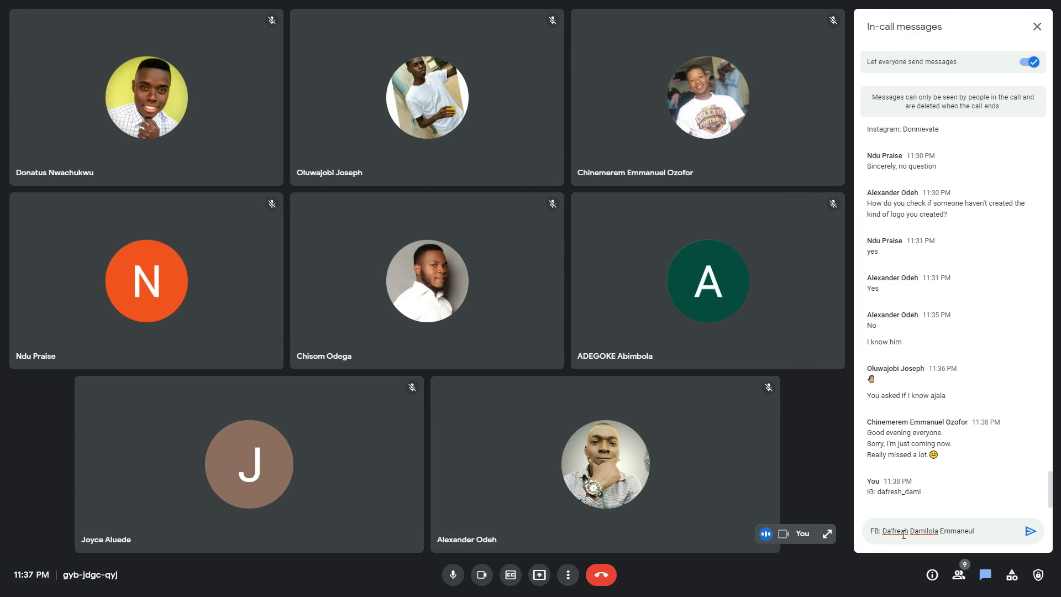
key("Return")
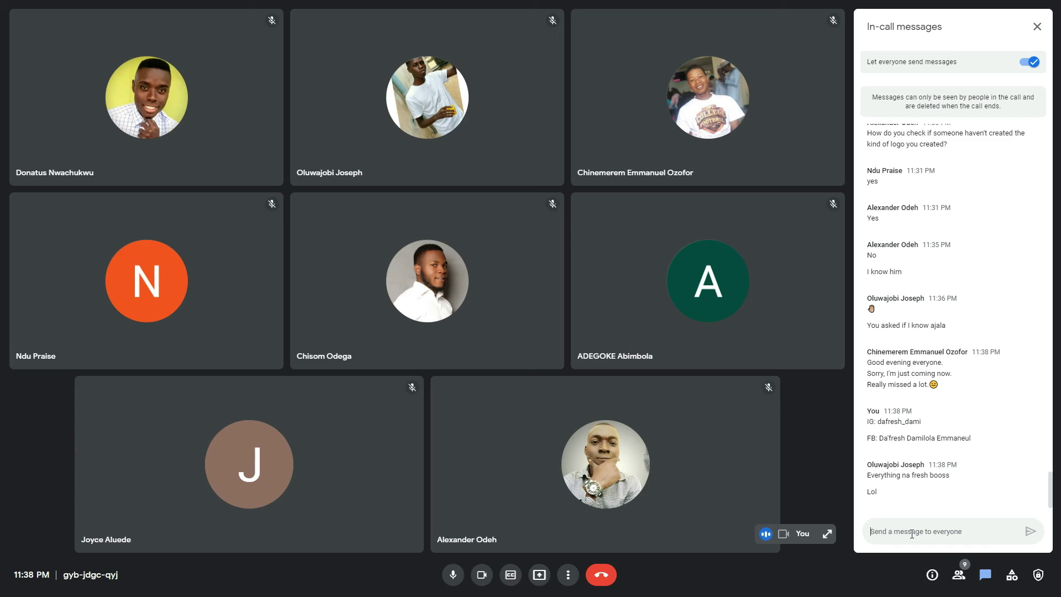
- Exit the full-screen view of the video call
mouse_move(162, 143)
mouse_move(186, 130)
key("Escape")
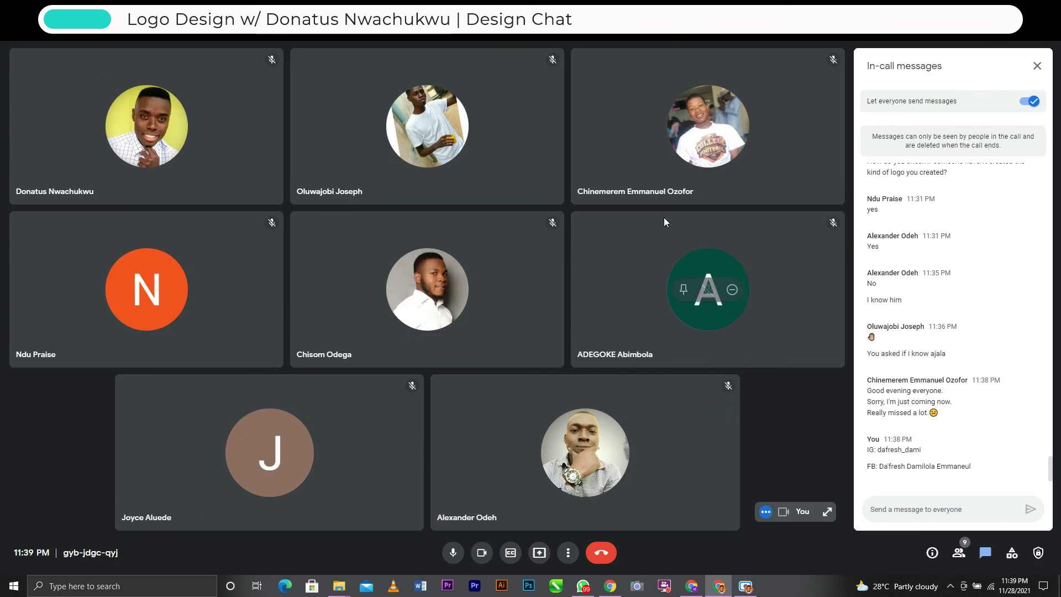
- Expand the minimised self-view back into the participant grid and leave the call
mouse_move(750, 590)
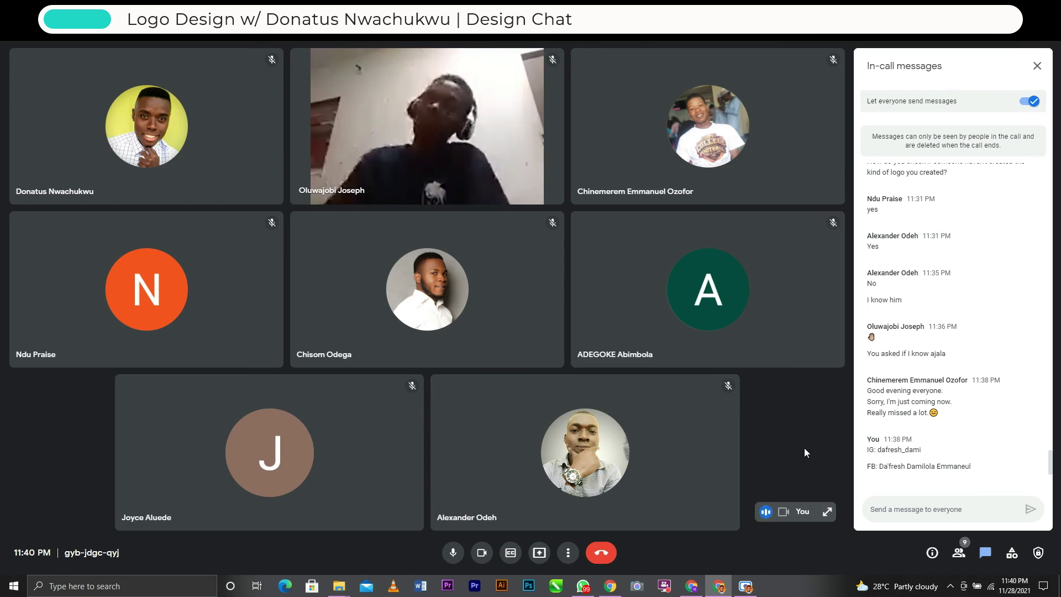
left_click(827, 512)
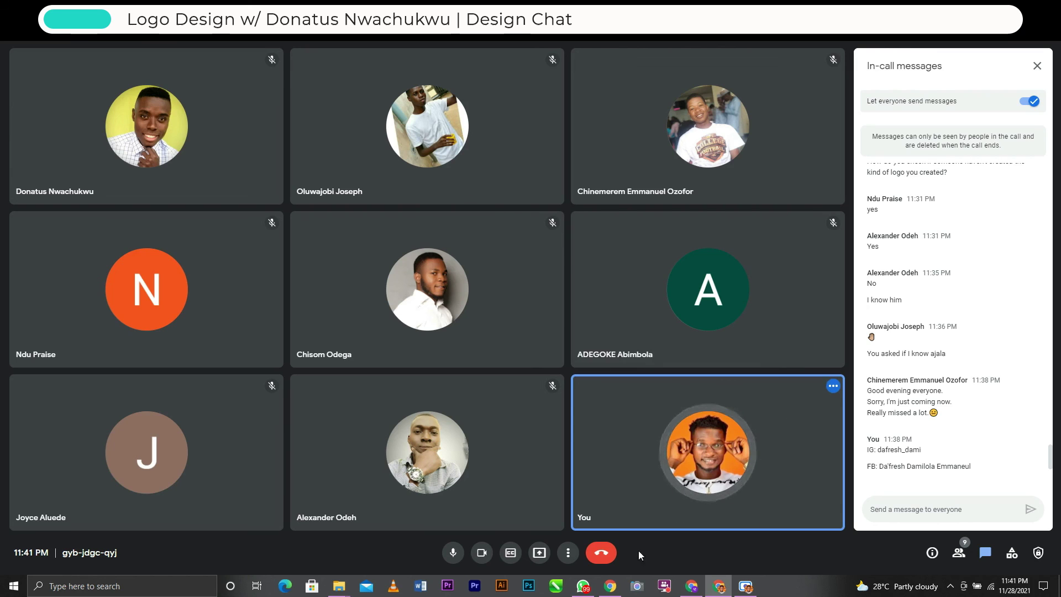
left_click(597, 555)
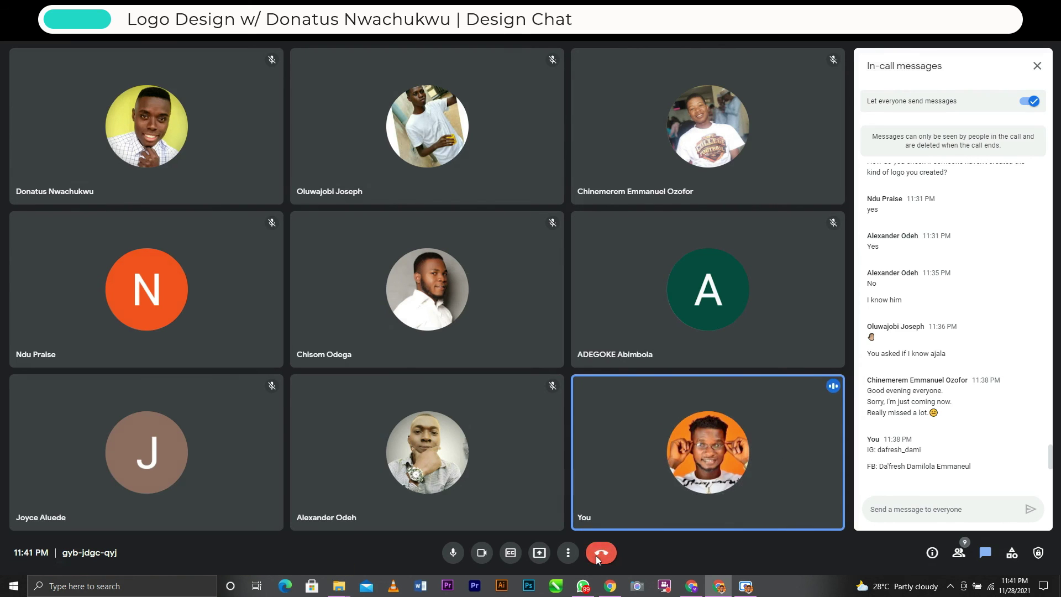